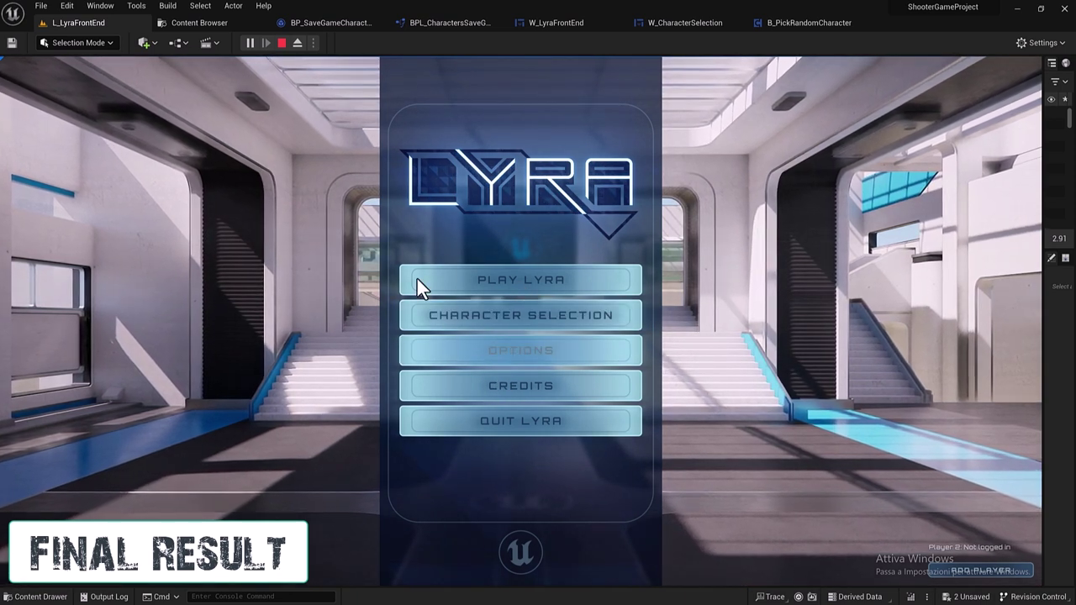
Step: Preview the Lyra Character Selection screen in the running game, then stop the play session
left_click(522, 315)
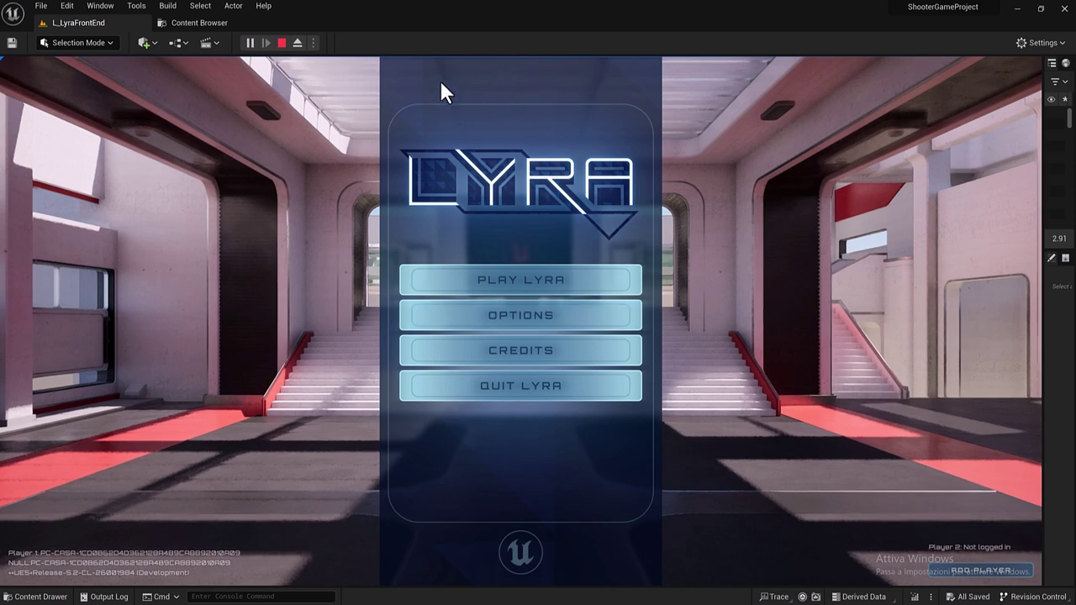
left_click(282, 43)
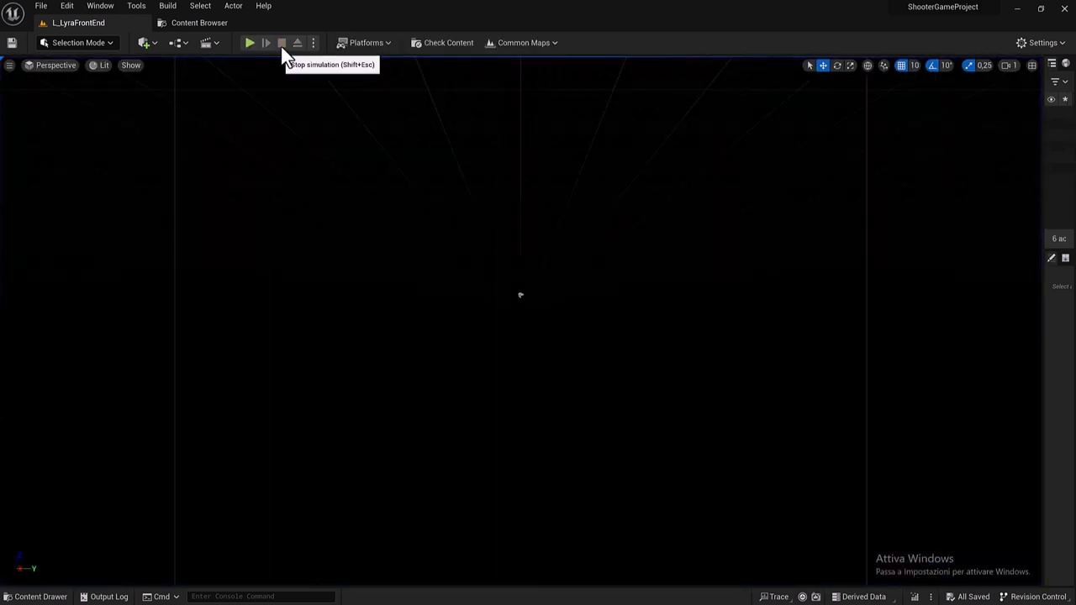
Step: In the Content Browser, drill into A_MyShooterGame > Characters > MetaHumans, then return to Content
left_click(193, 24)
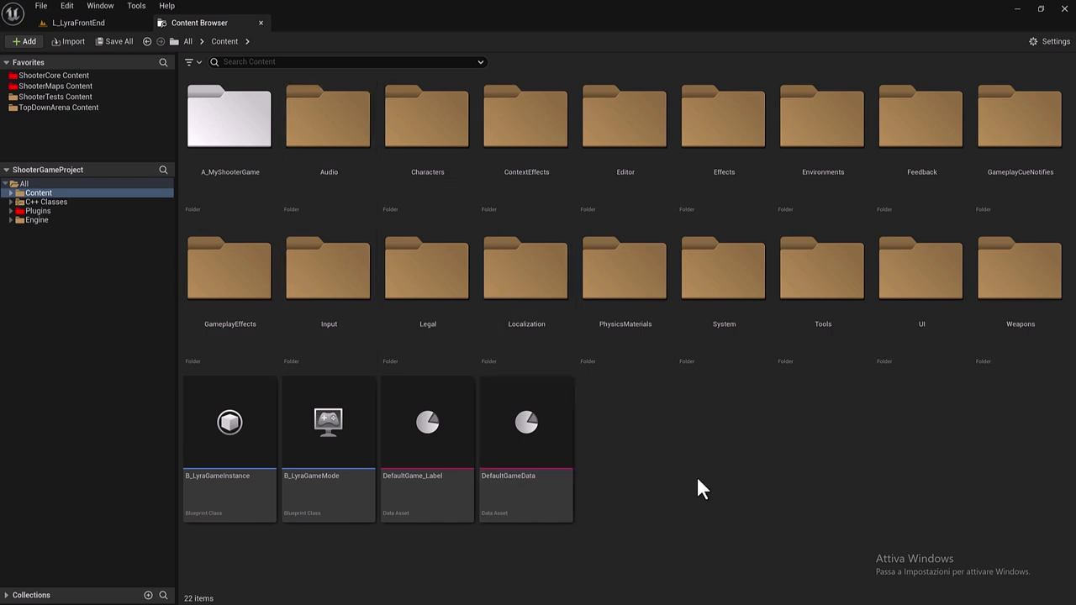
double_click(264, 143)
double_click(264, 145)
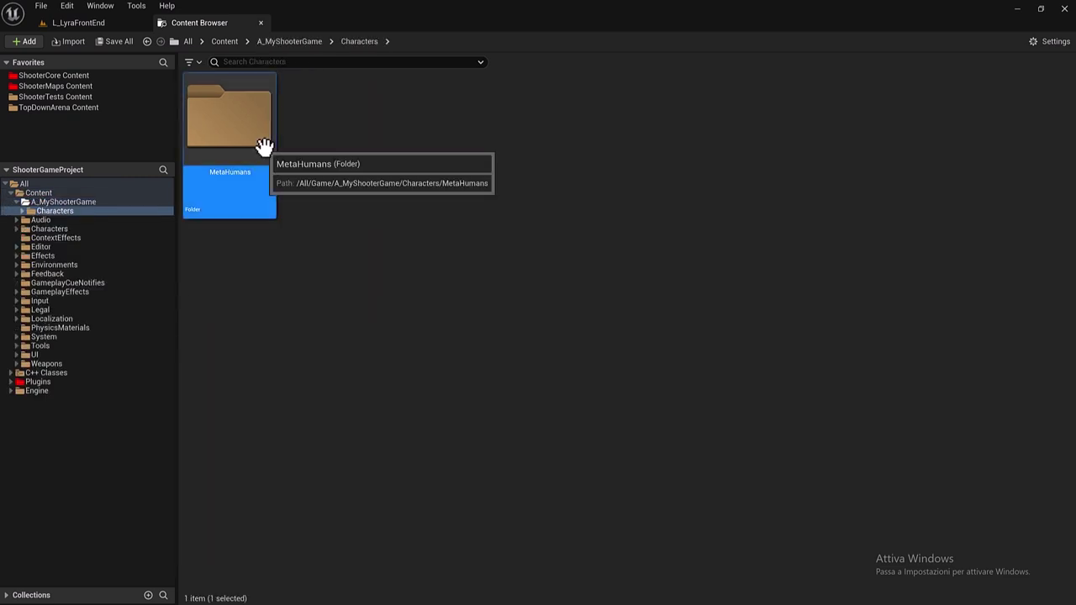
double_click(264, 145)
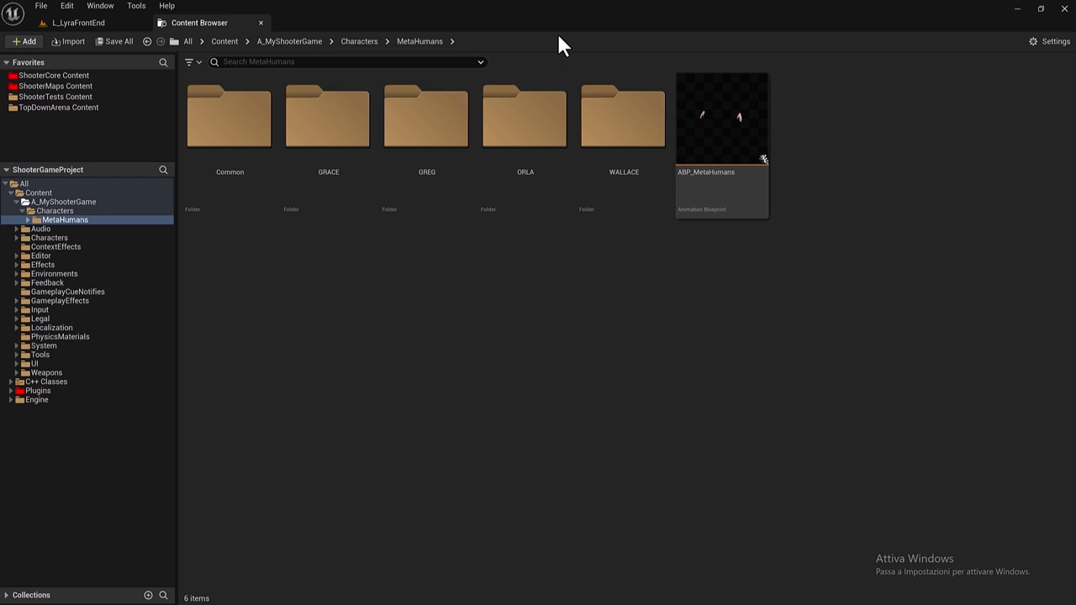
left_click(220, 41)
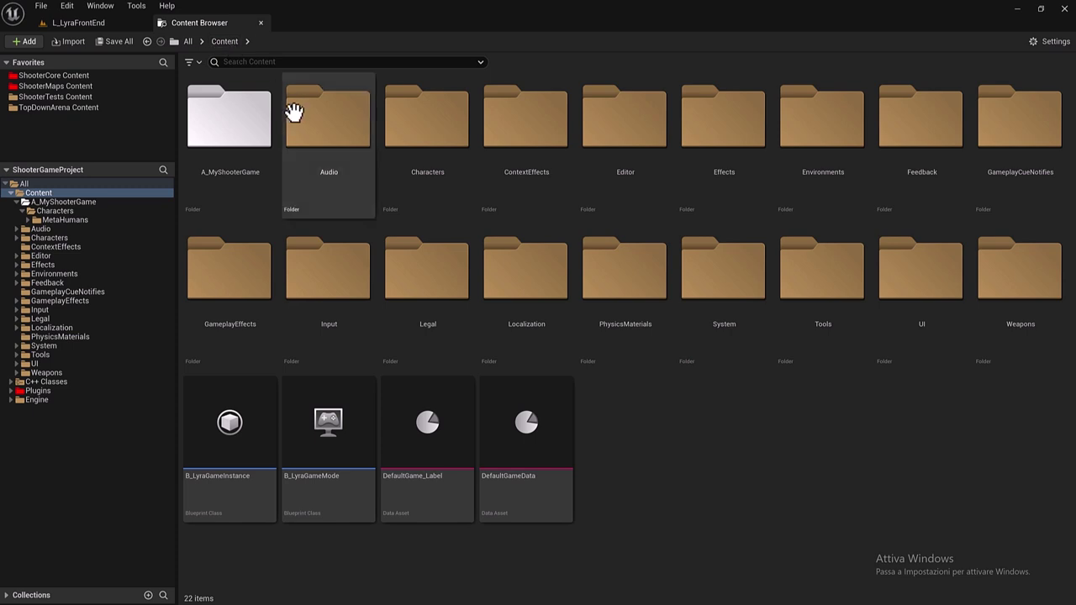
Step: Create a new folder named Blueprints inside A_MyShooterGame
left_click(72, 203)
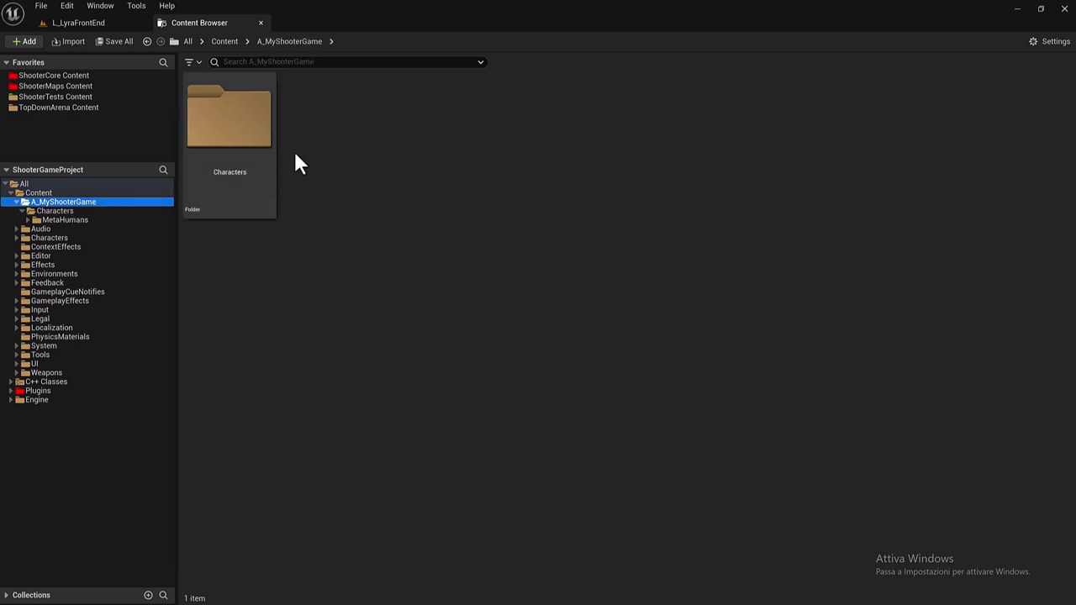
right_click(346, 134)
left_click(433, 209)
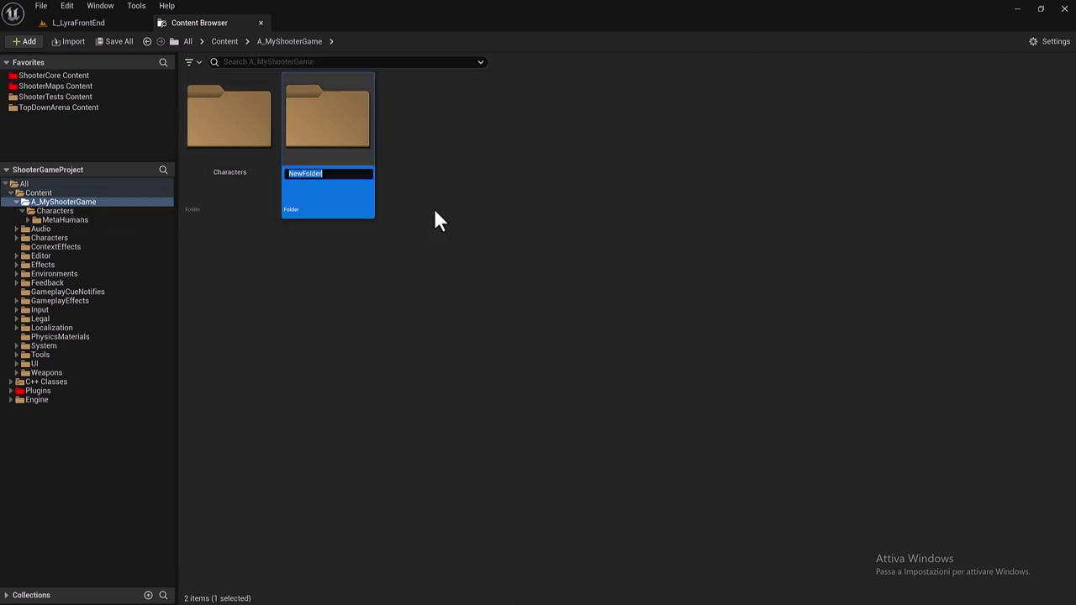
key("BackSpace")
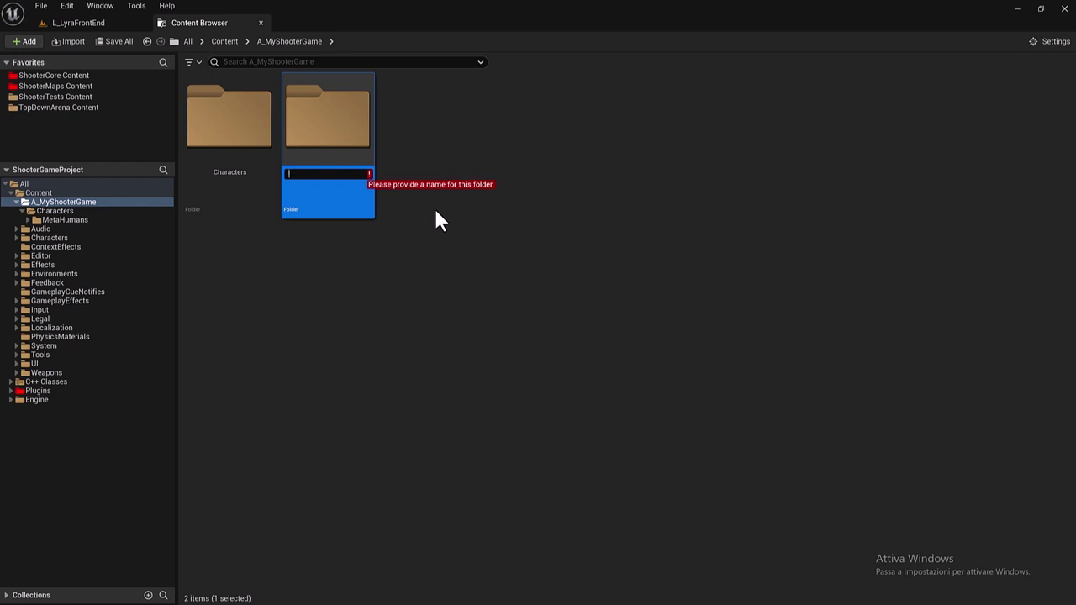
type("Blueprin")
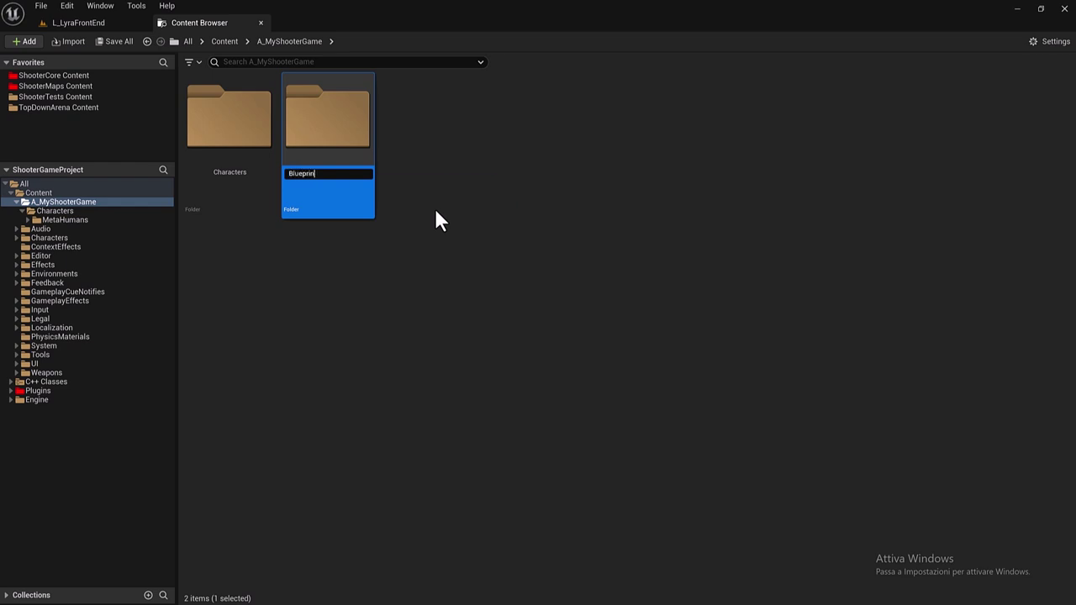
type("ts")
key("Return")
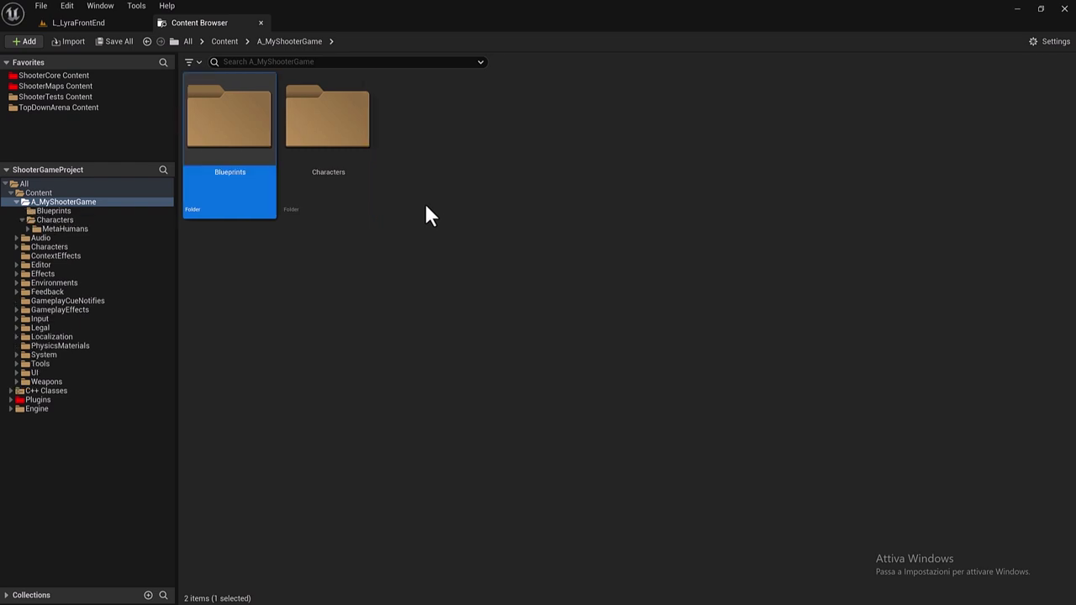
Step: Browse Characters > MetaHumans > GRACE, then return to A_MyShooterGame
double_click(348, 142)
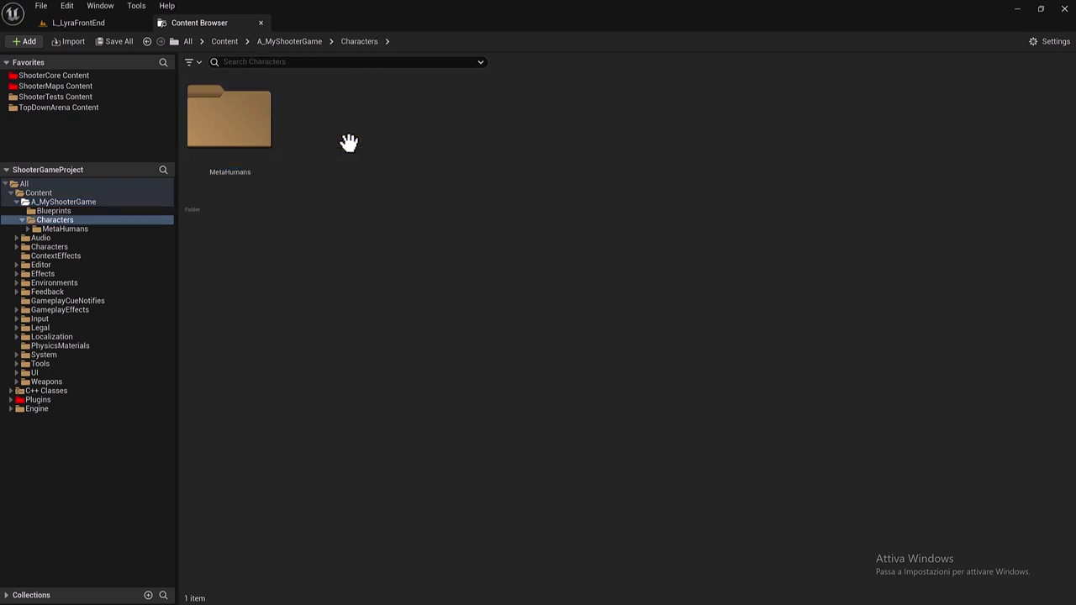
double_click(253, 134)
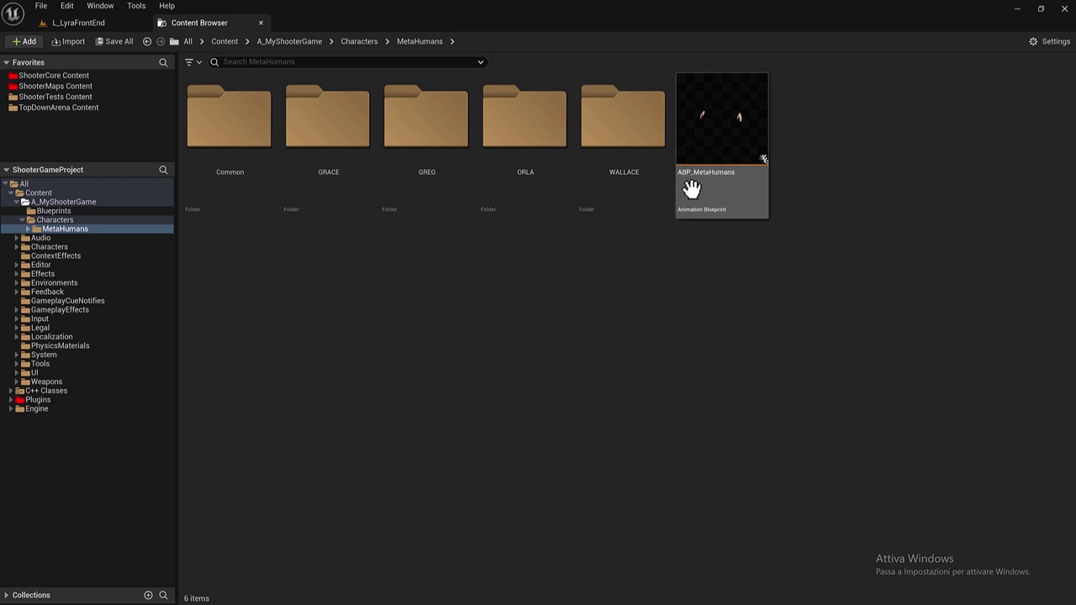
left_click(714, 207)
double_click(332, 135)
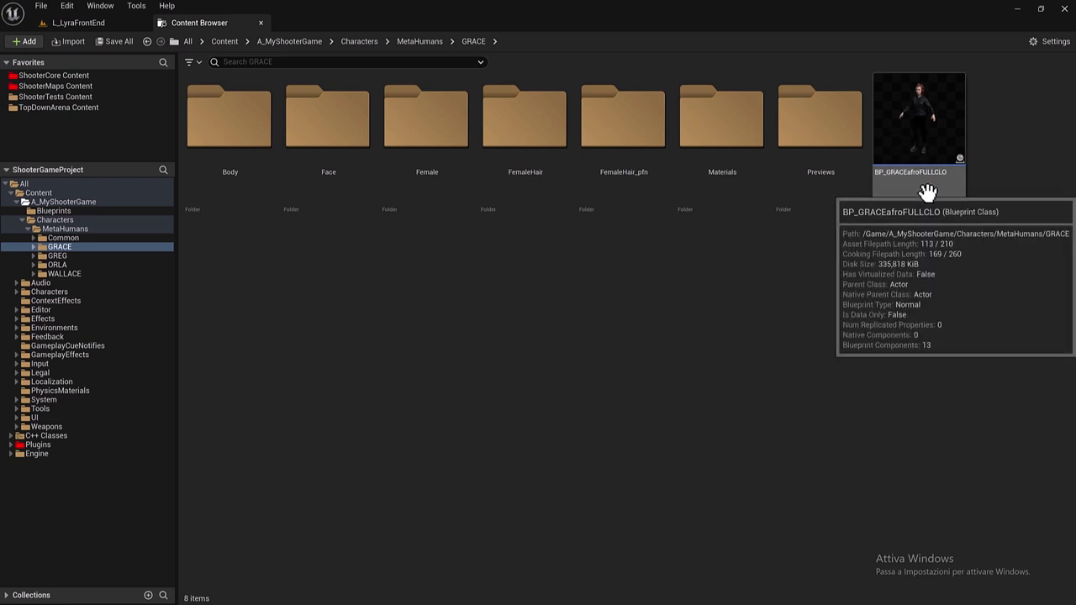
left_click(269, 43)
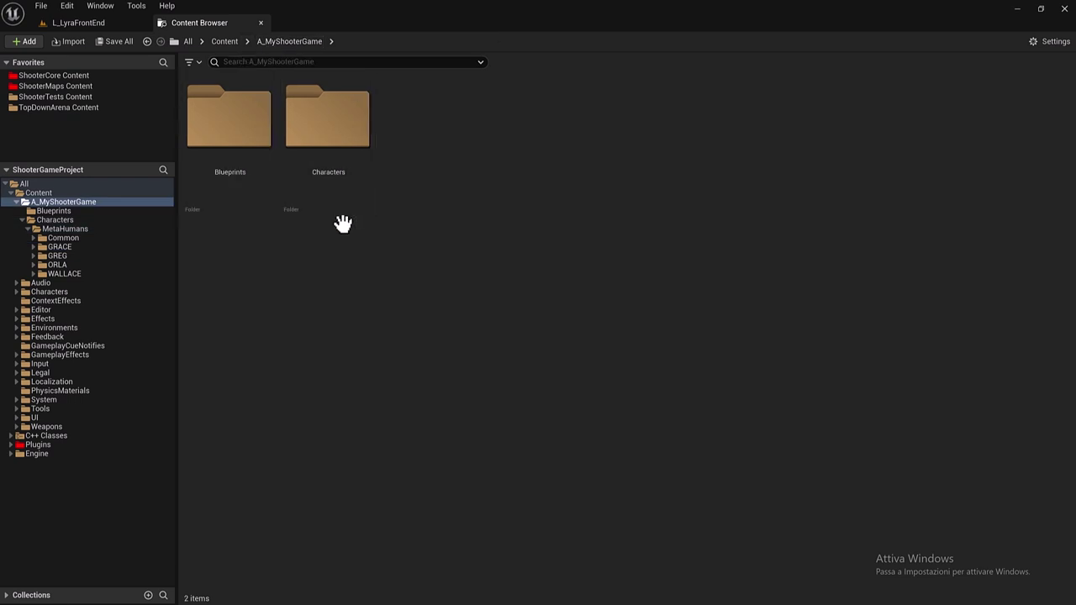
Step: Create a BlueprintsCharacters folder inside Blueprints, then go back up to A_MyShooterGame
double_click(216, 162)
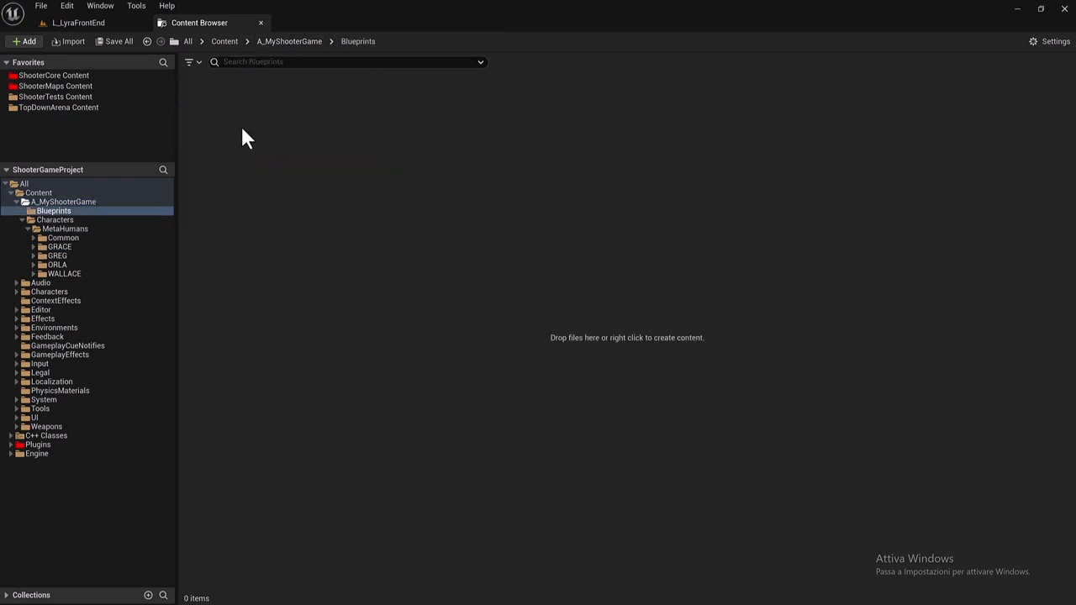
right_click(242, 131)
left_click(322, 209)
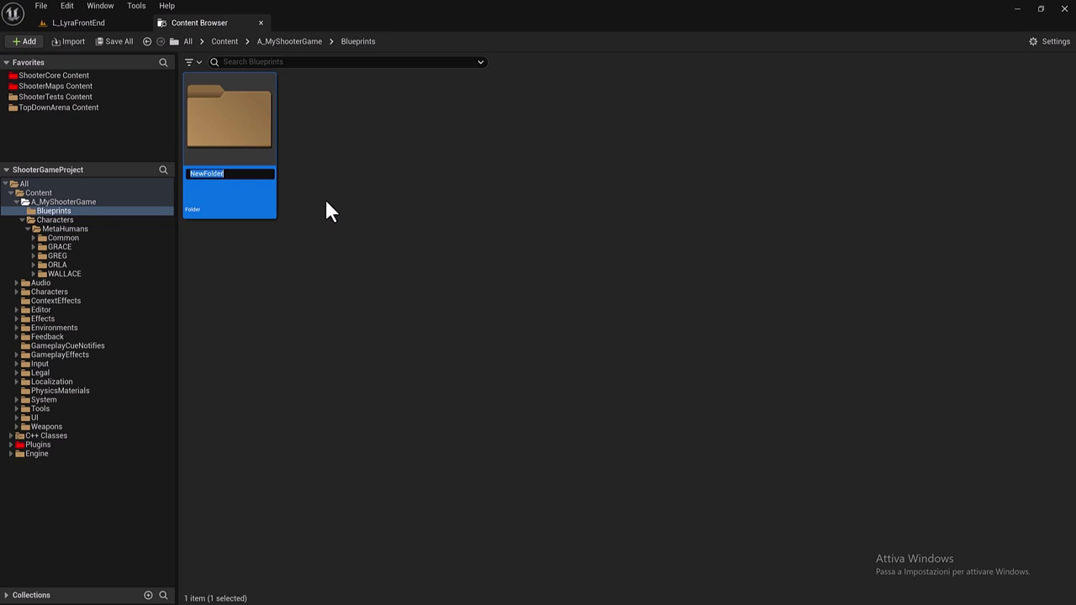
type("C")
key("BackSpace")
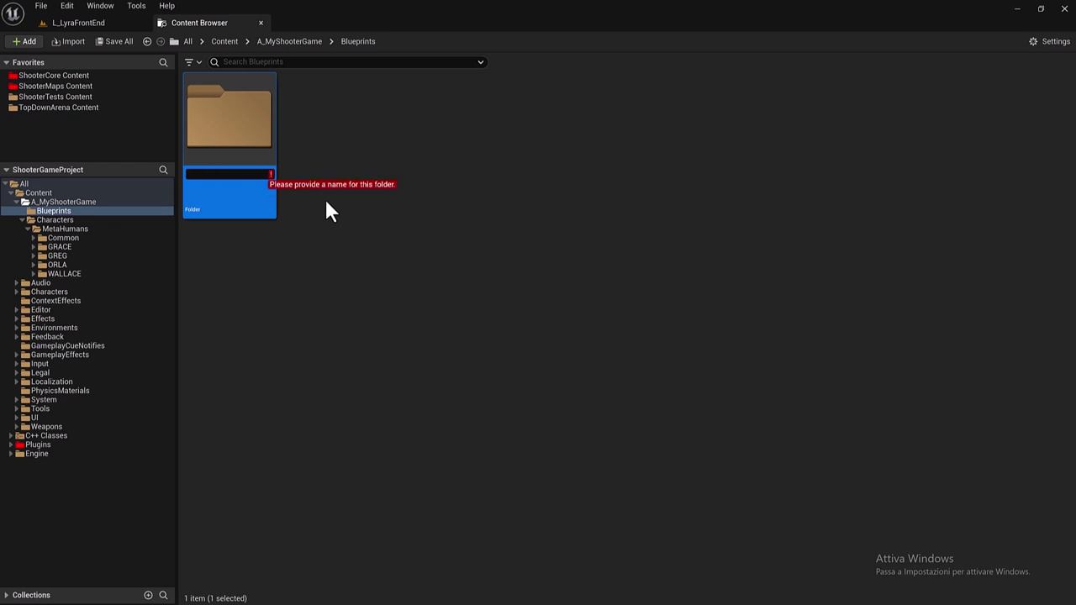
type("Bluepri")
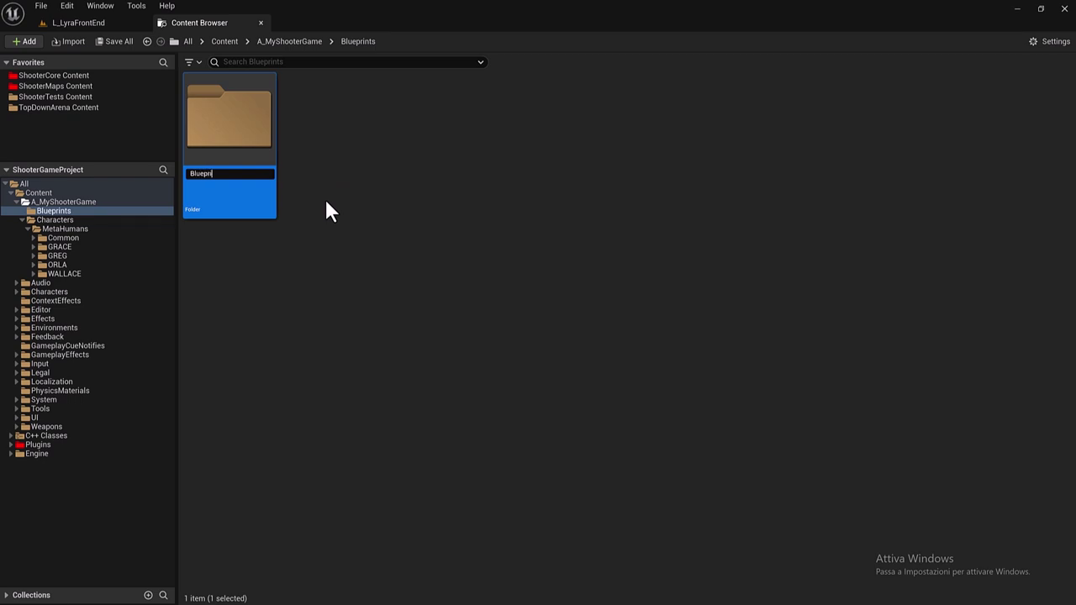
type("nts")
type("Cha")
type("racters")
key("Return")
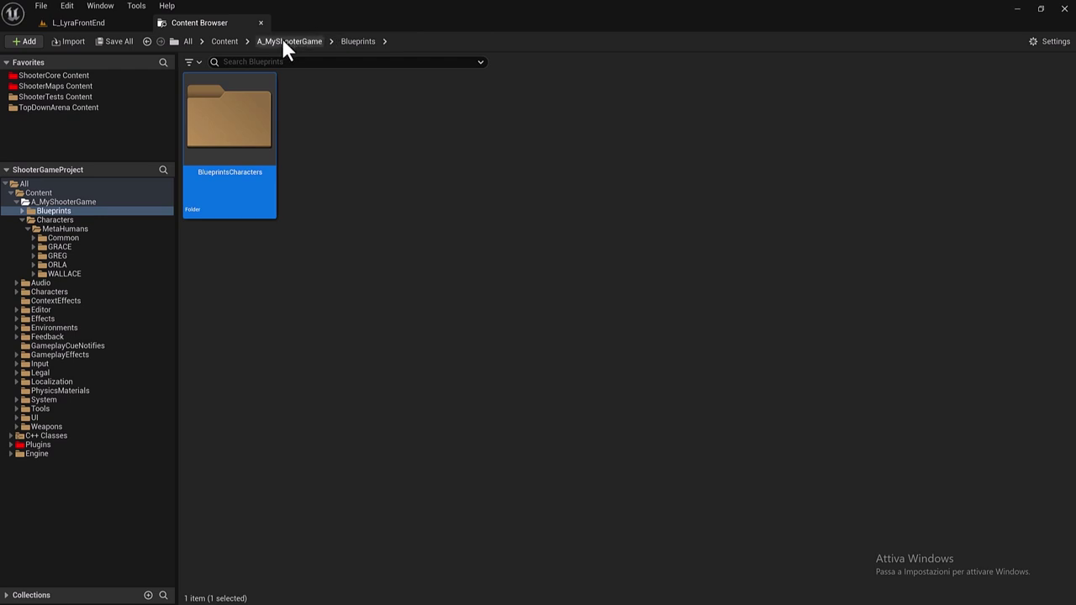
left_click(283, 42)
Step: Move BP_GRACEafroFULLCLO from the GRACE folder into BlueprintsCharacters
double_click(317, 146)
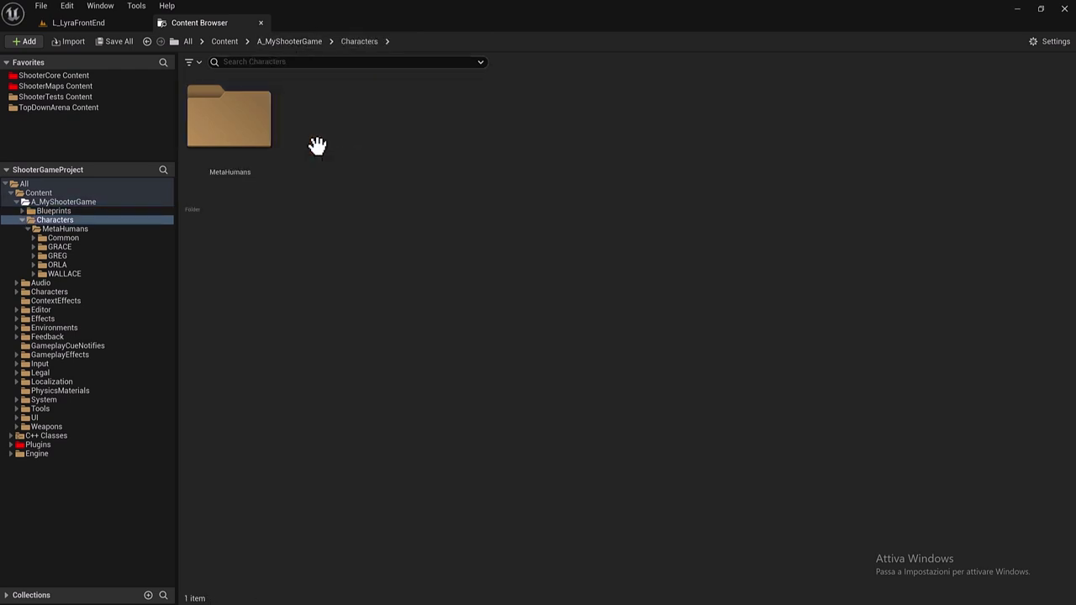
double_click(250, 143)
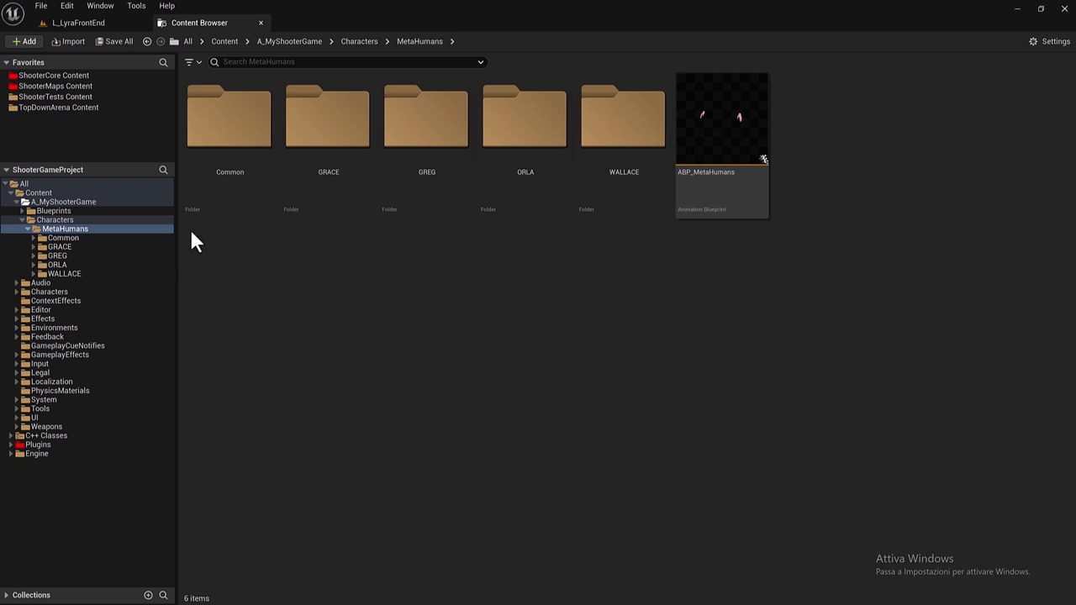
left_click(58, 246)
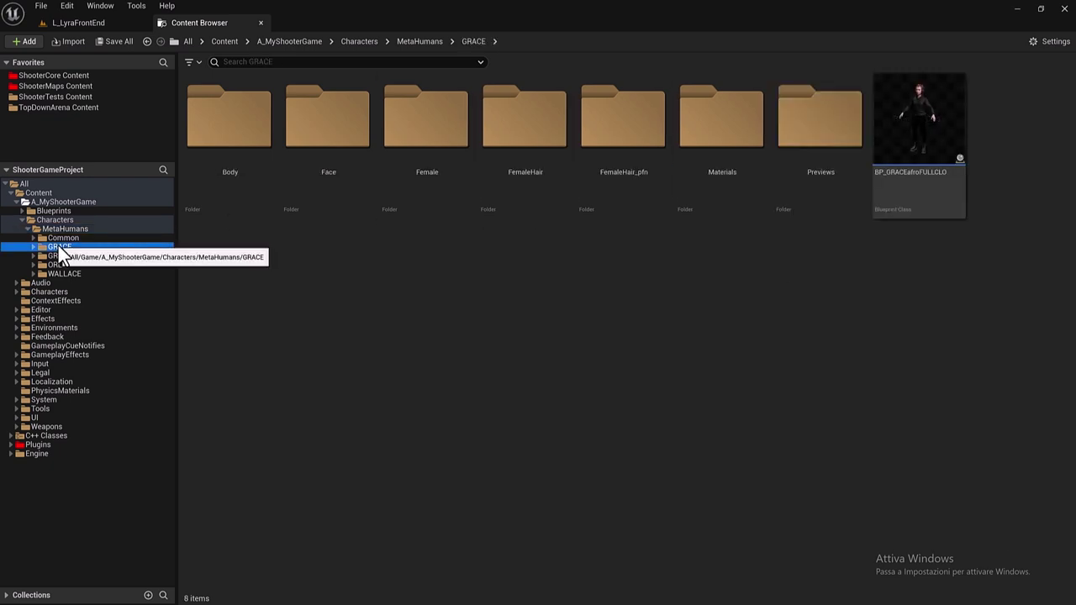
left_click(22, 211)
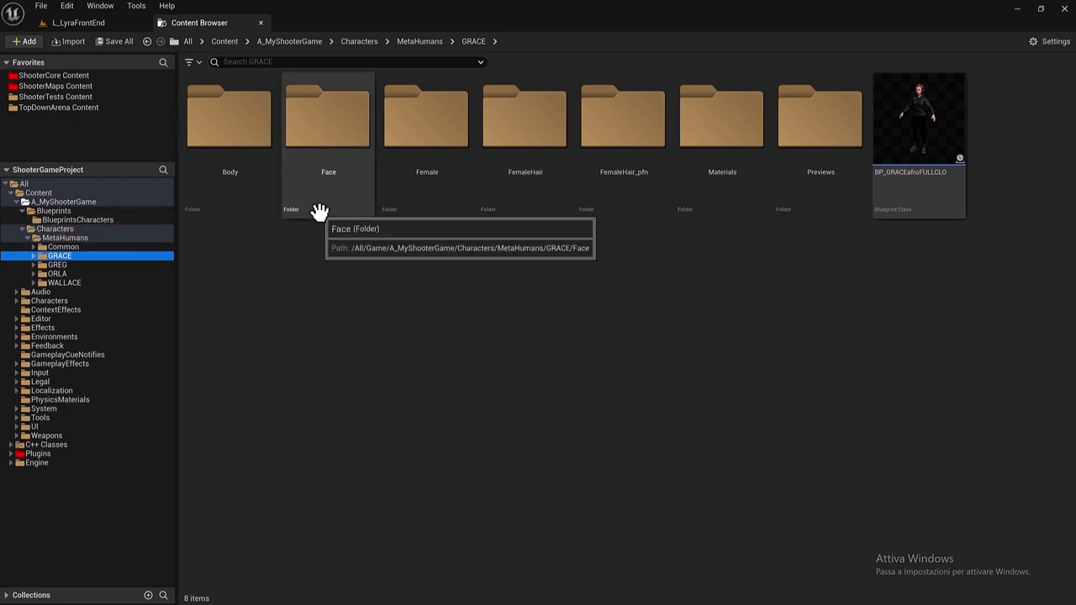
left_click(905, 143)
left_click_drag(906, 143, 98, 221)
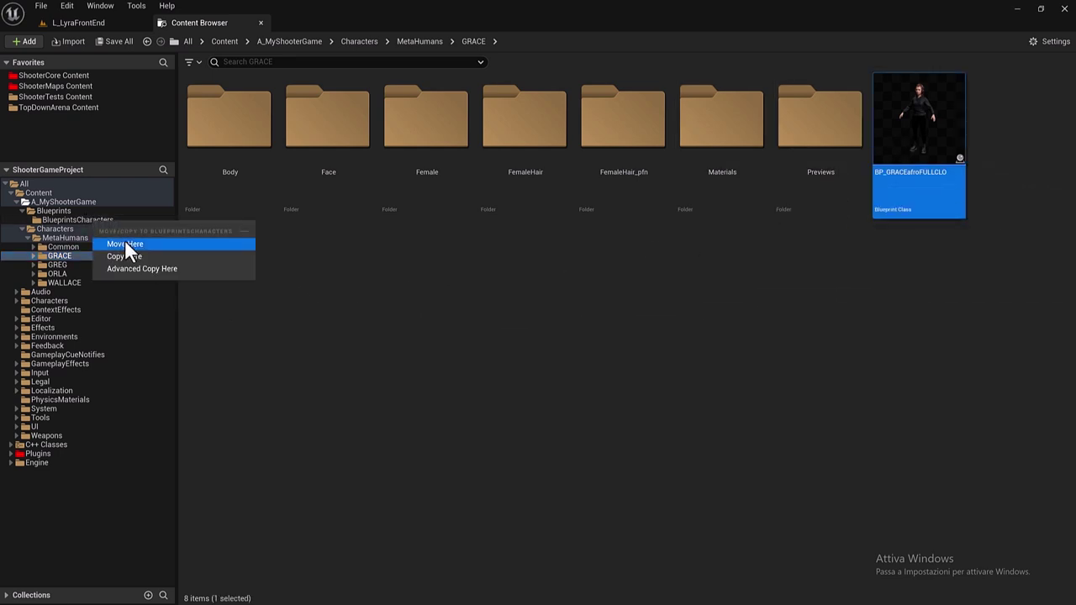
left_click(125, 243)
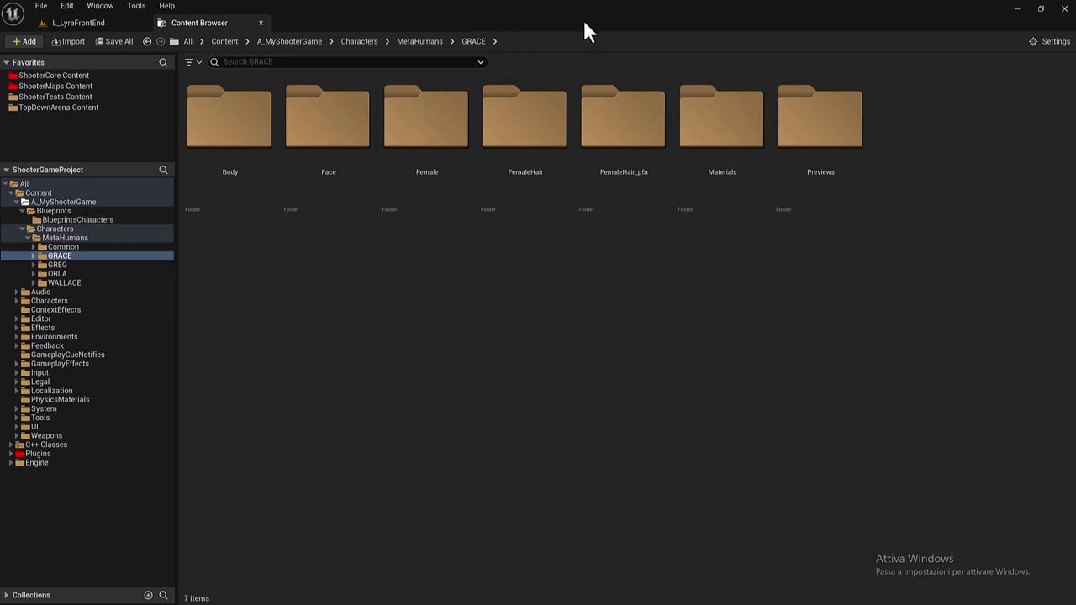
Step: Move BP_GREG and BP_Orla into BlueprintsCharacters
left_click(404, 44)
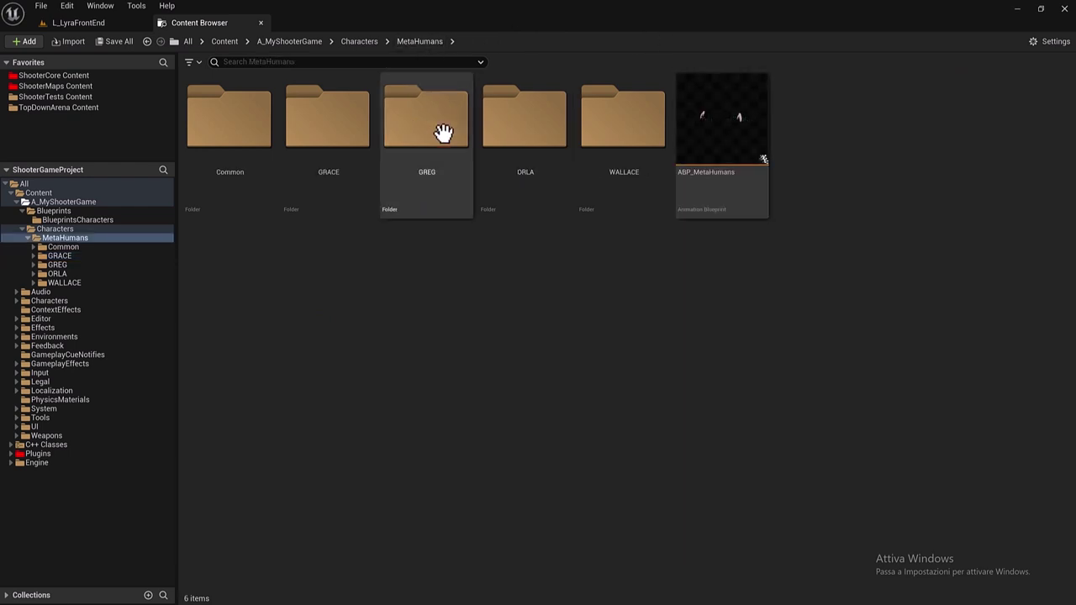
double_click(413, 154)
left_click_drag(1011, 139, 97, 221)
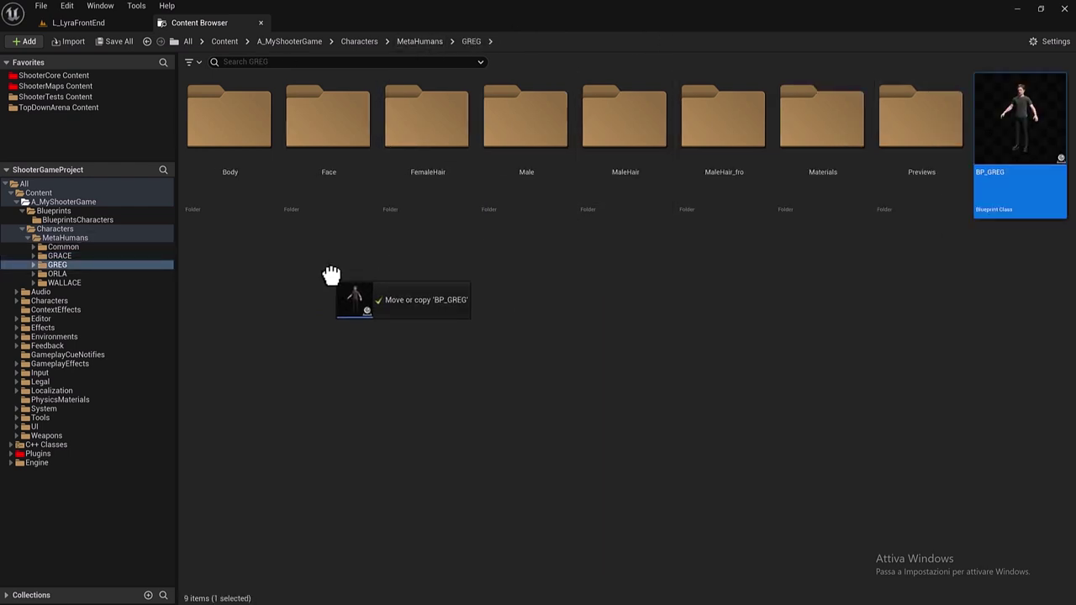
left_click(135, 240)
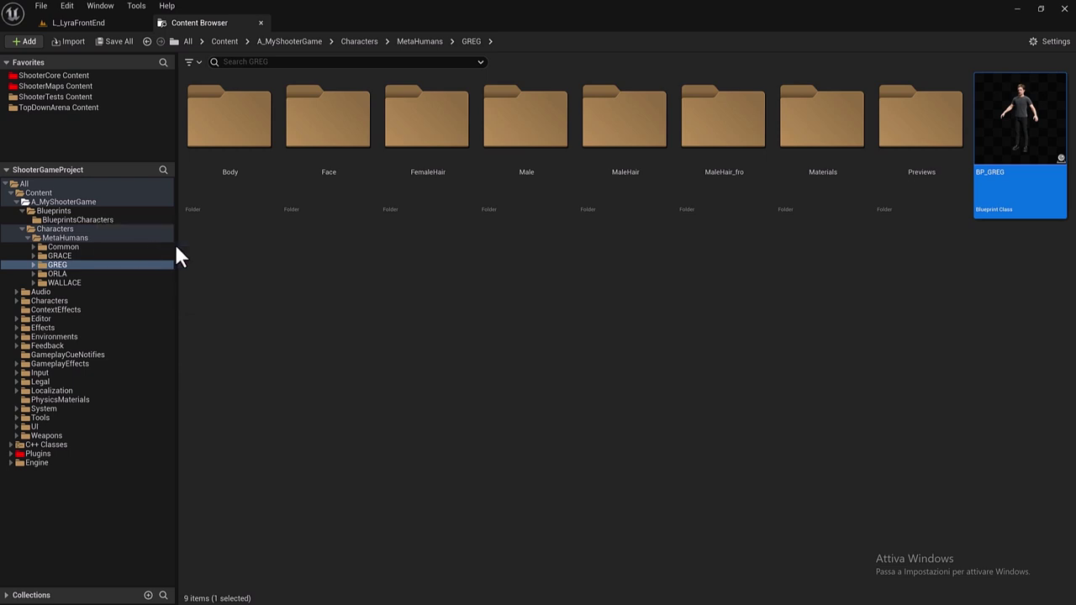
left_click(57, 273)
mouse_move(820, 134)
left_mouse_down()
mouse_move(278, 269)
mouse_move(78, 220)
left_mouse_up()
left_click(113, 246)
Step: Move BP_Wallace into BlueprintsCharacters, check its contents, and collapse the Characters branch
left_click(65, 238)
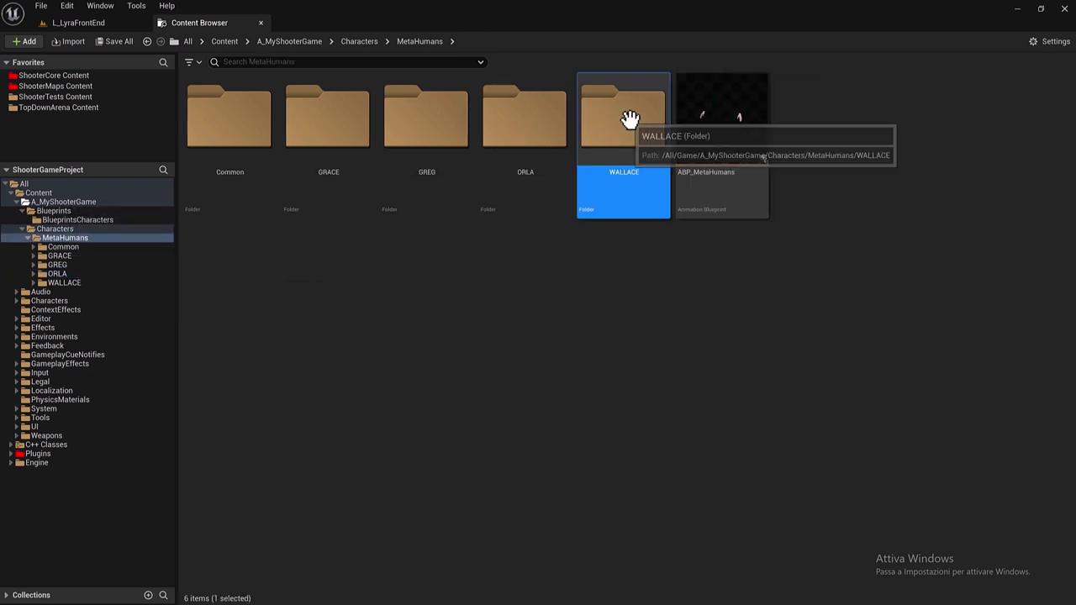
double_click(630, 121)
mouse_move(919, 126)
left_mouse_down()
mouse_move(150, 284)
mouse_move(114, 220)
left_mouse_up()
left_click(143, 243)
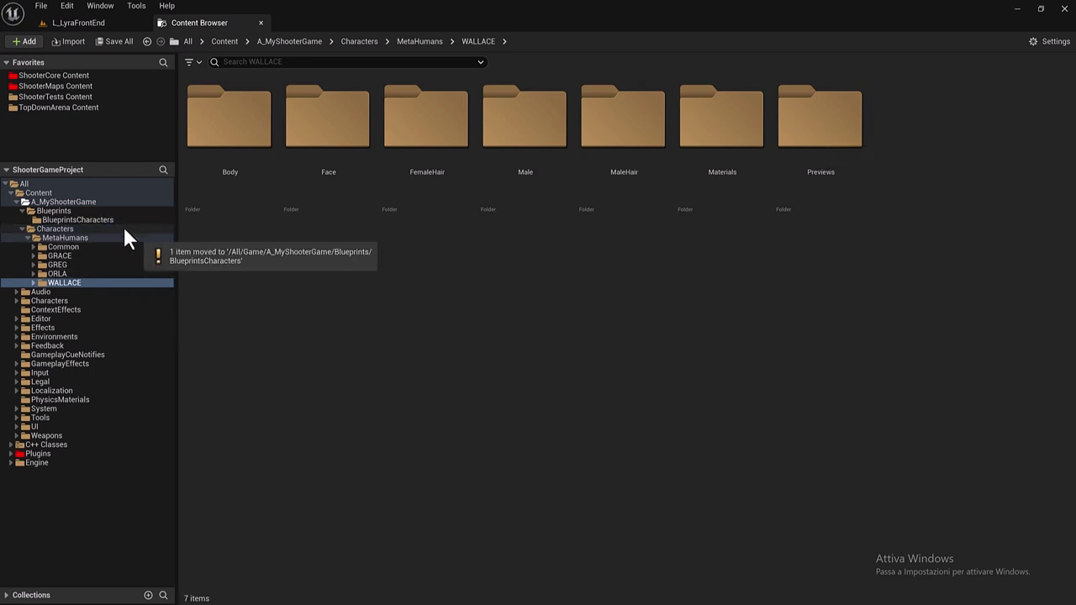
left_click(110, 219)
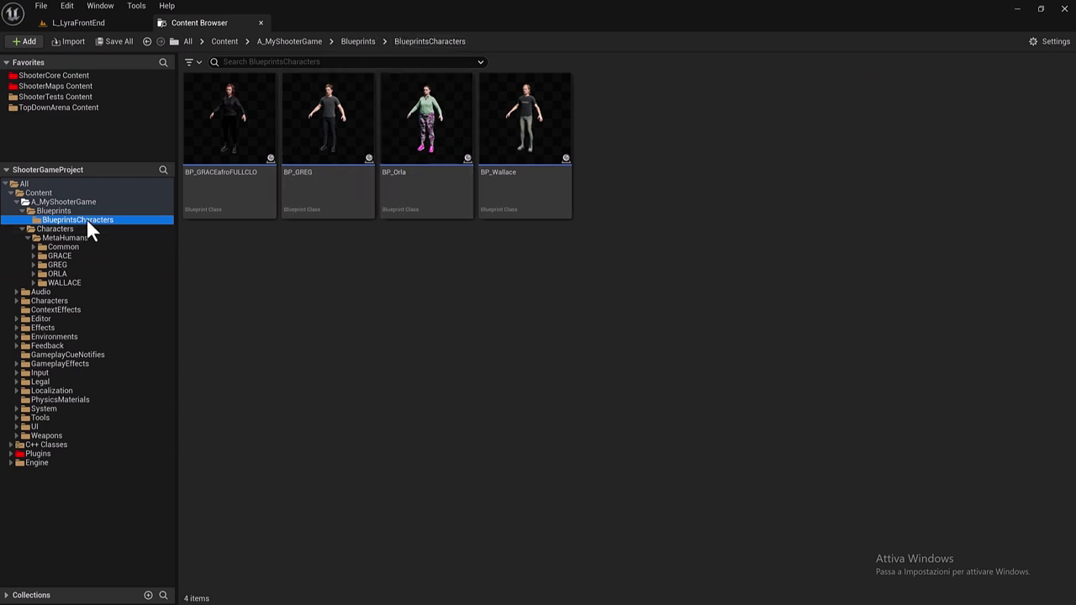
left_click(21, 230)
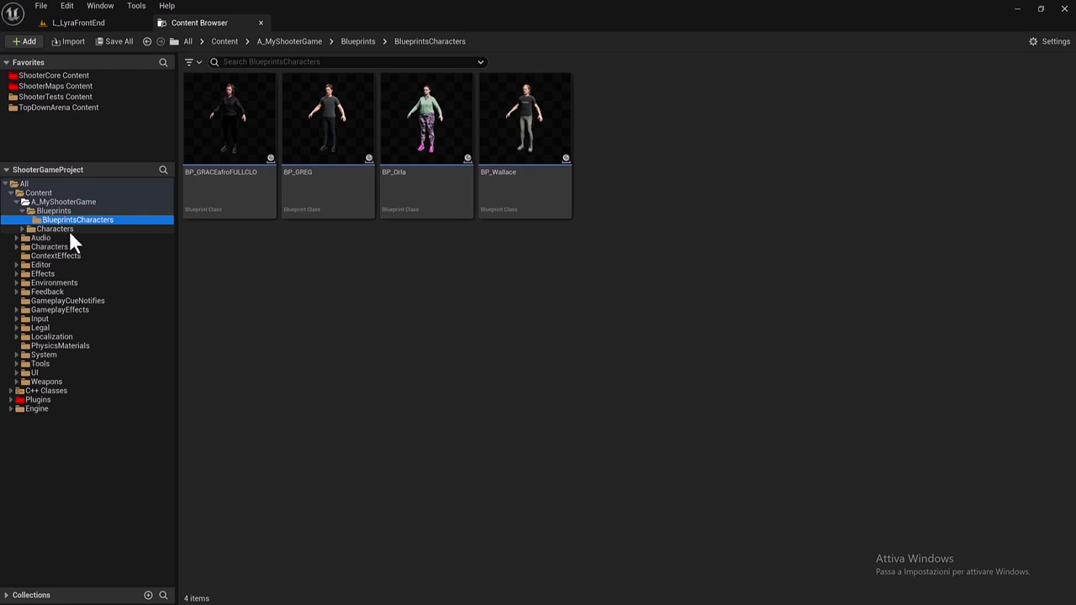
Step: Create a BlueprintsFrameworks folder inside Blueprints
left_click(357, 46)
right_click(327, 137)
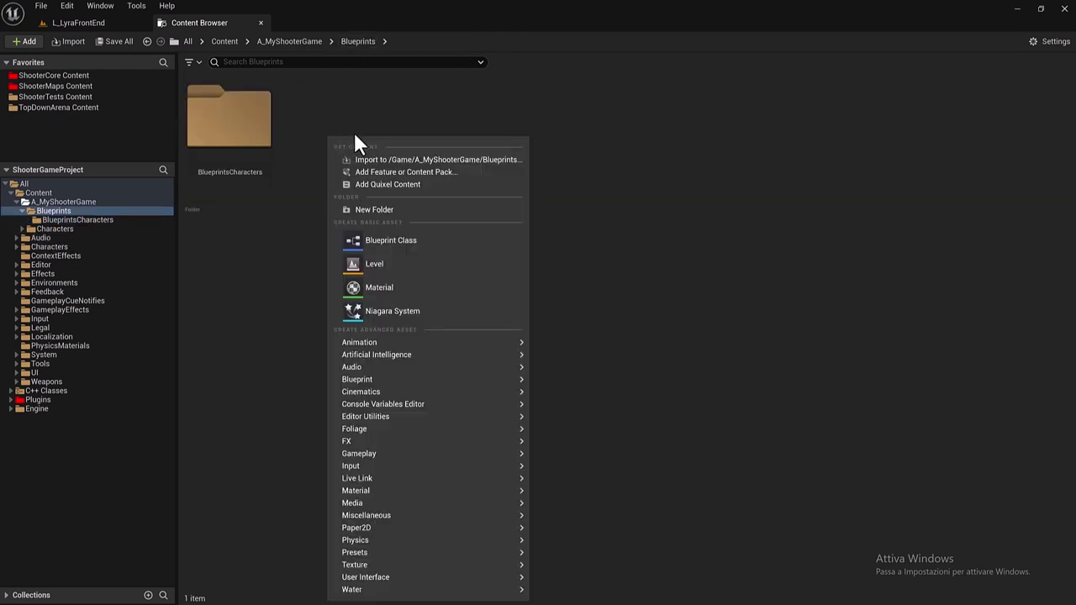
left_click(429, 212)
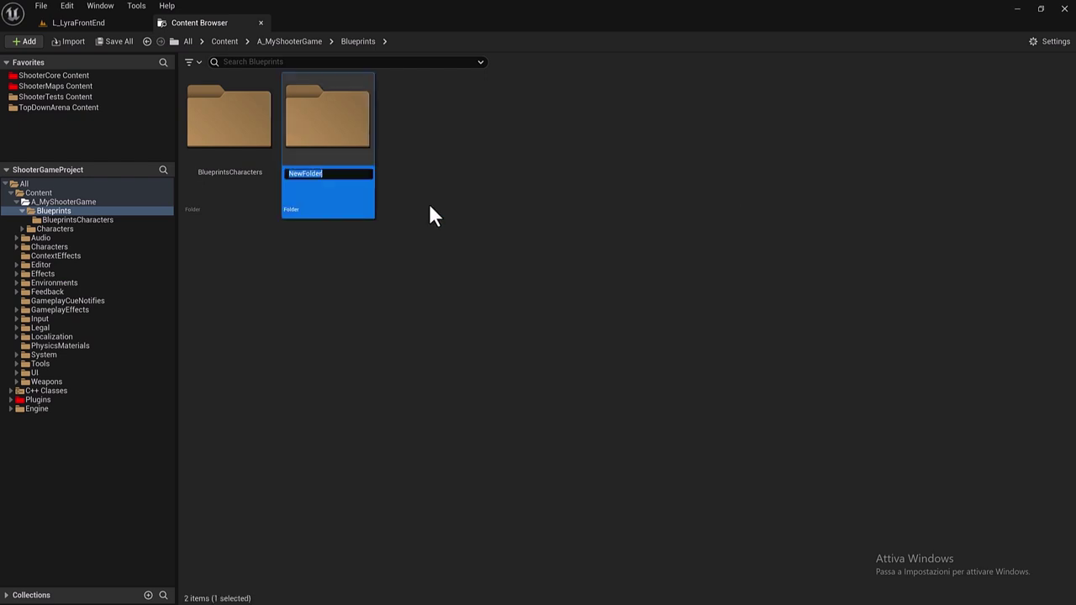
type("Bluepr")
type("intsFramewo")
type("rks")
key("Return")
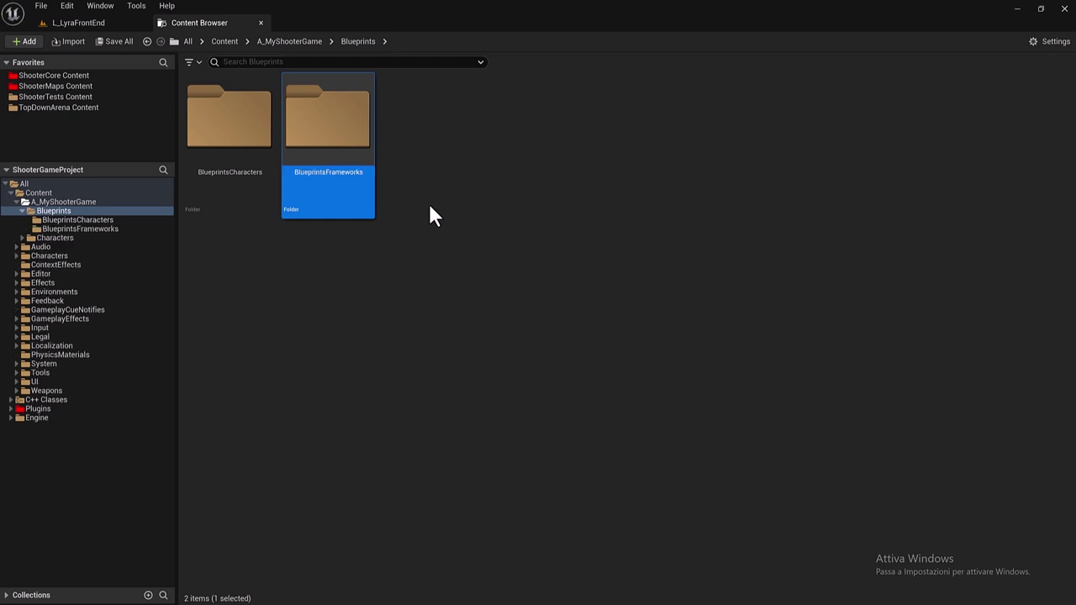
Step: Add a SaveGame folder inside BlueprintsFrameworks and open it
double_click(335, 118)
right_click(244, 113)
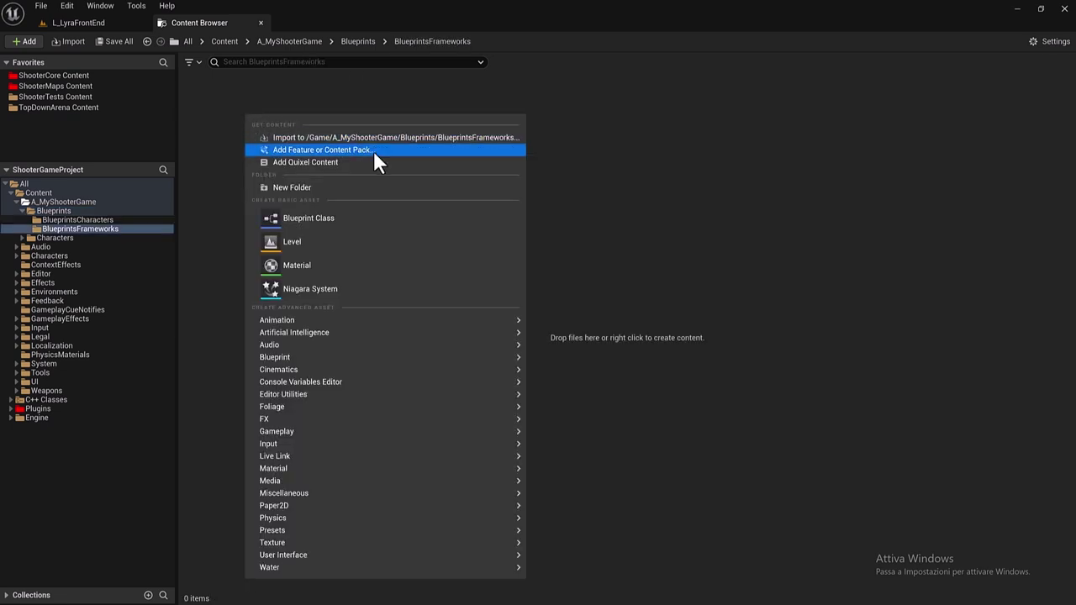
left_click(376, 186)
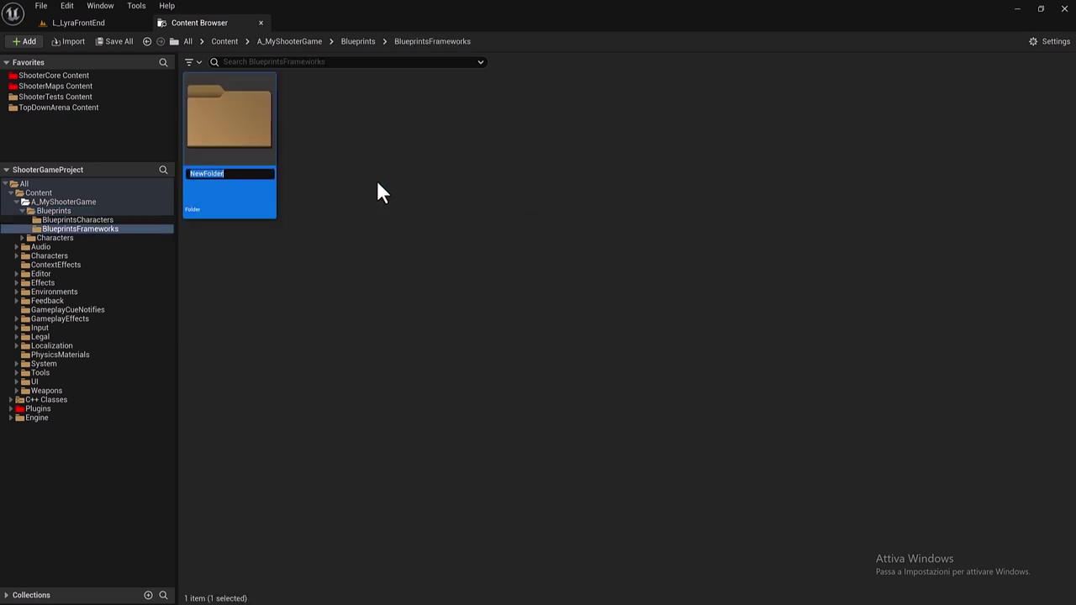
type("Sa")
type("veGame")
key("Return")
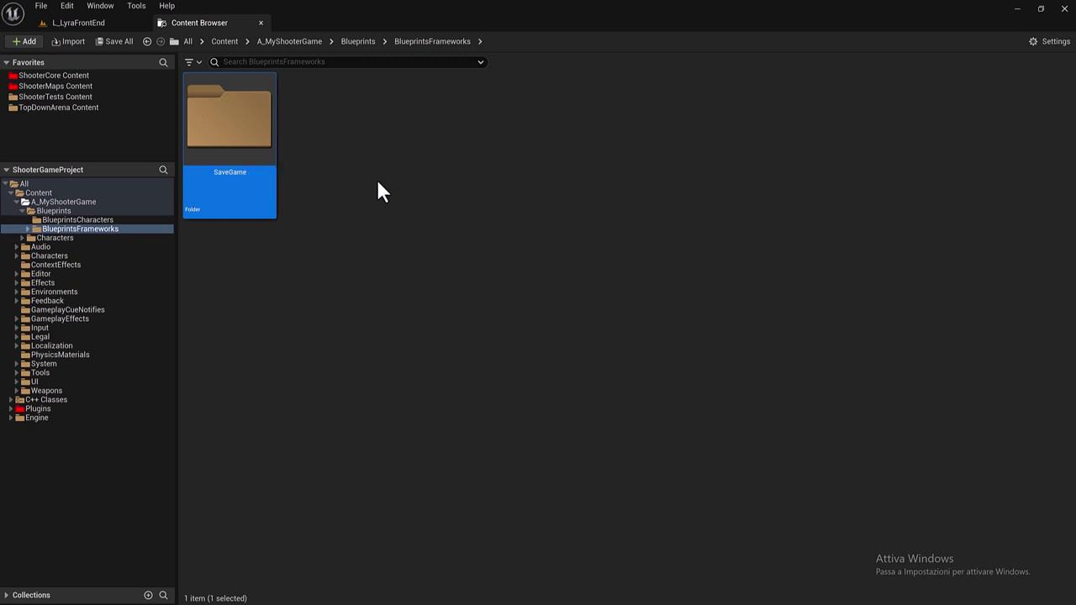
double_click(257, 137)
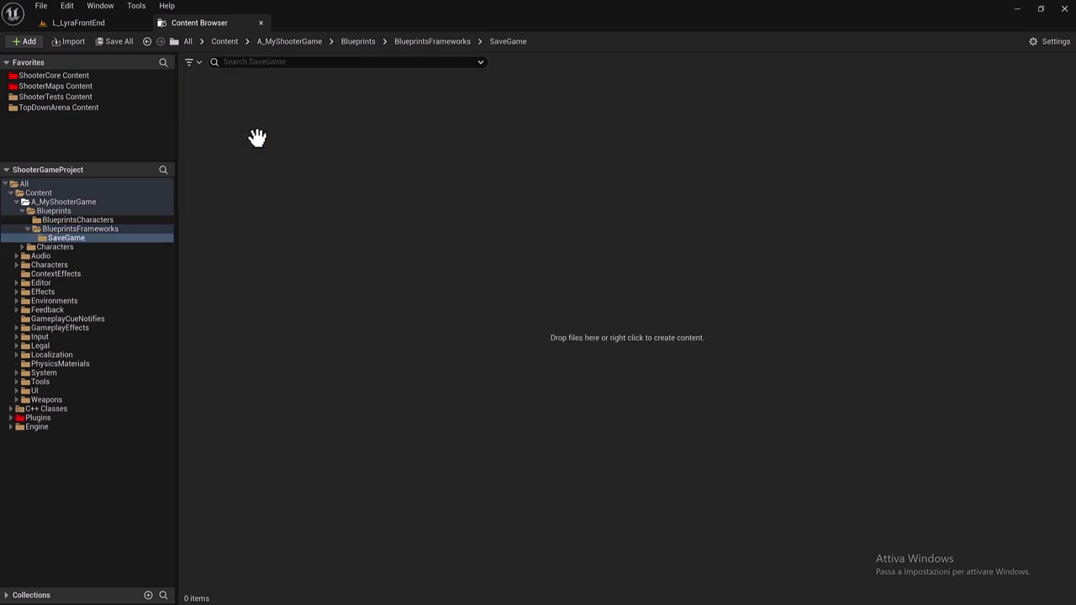
Step: Create a Blueprint class in the SaveGame folder, picking SaveGame as parent from All Classes
right_click(311, 142)
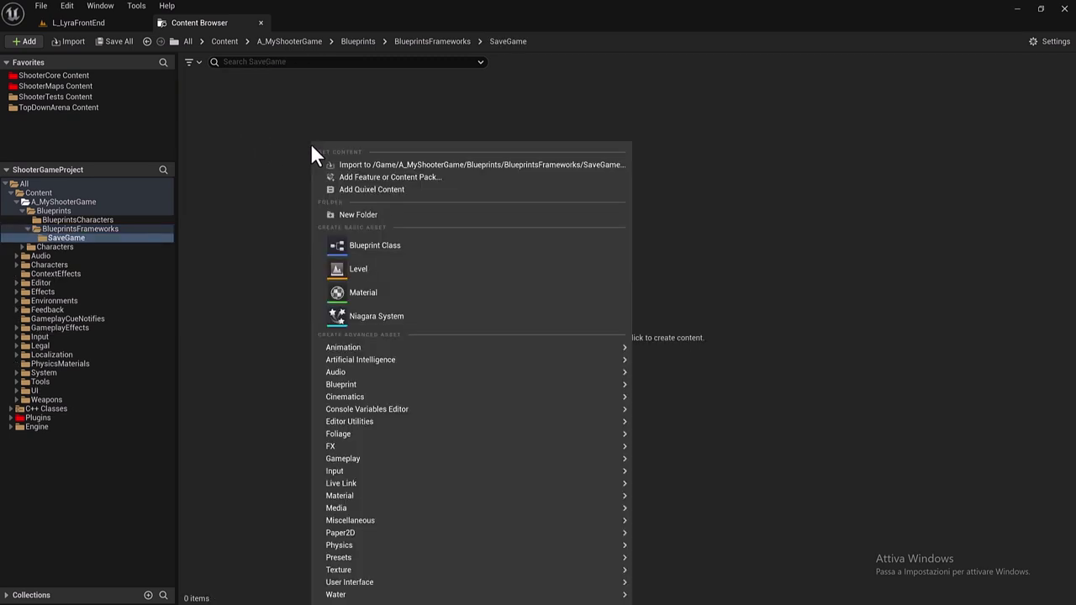
left_click(423, 245)
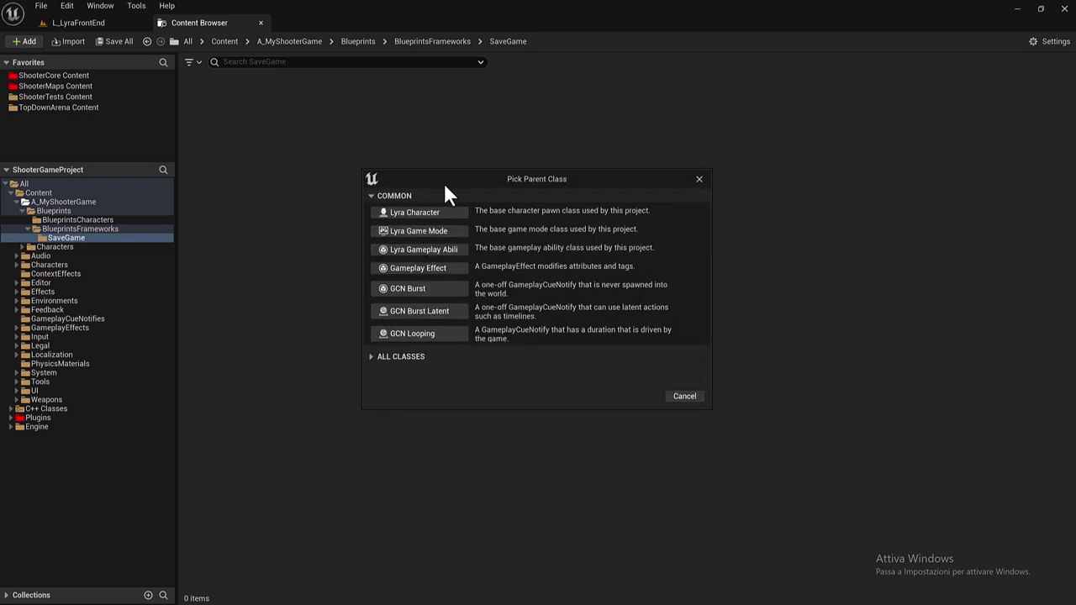
left_click_drag(441, 191, 511, 85)
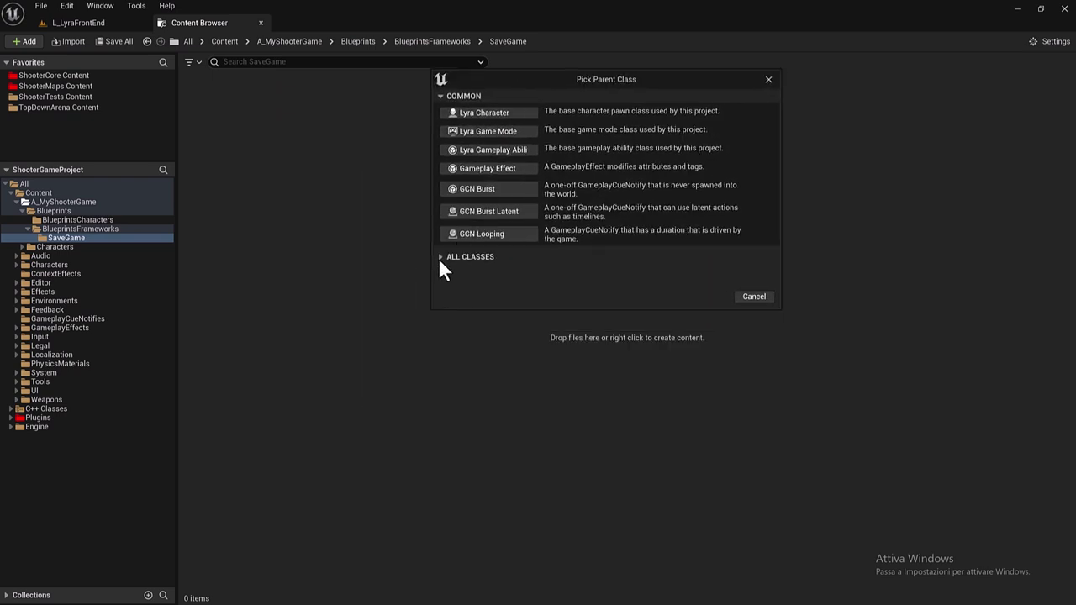
left_click(440, 258)
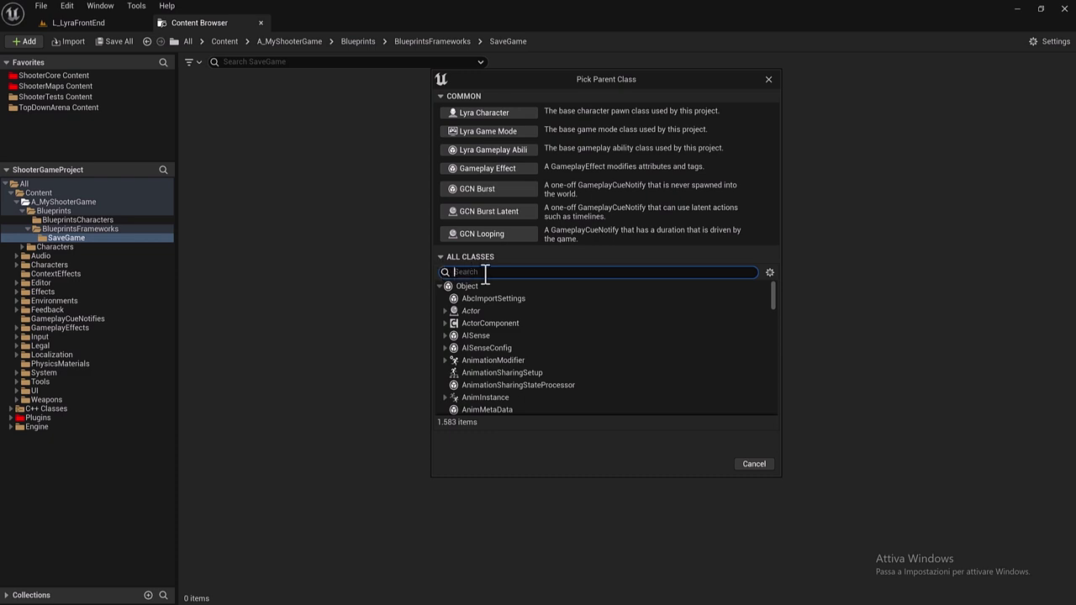
type("save")
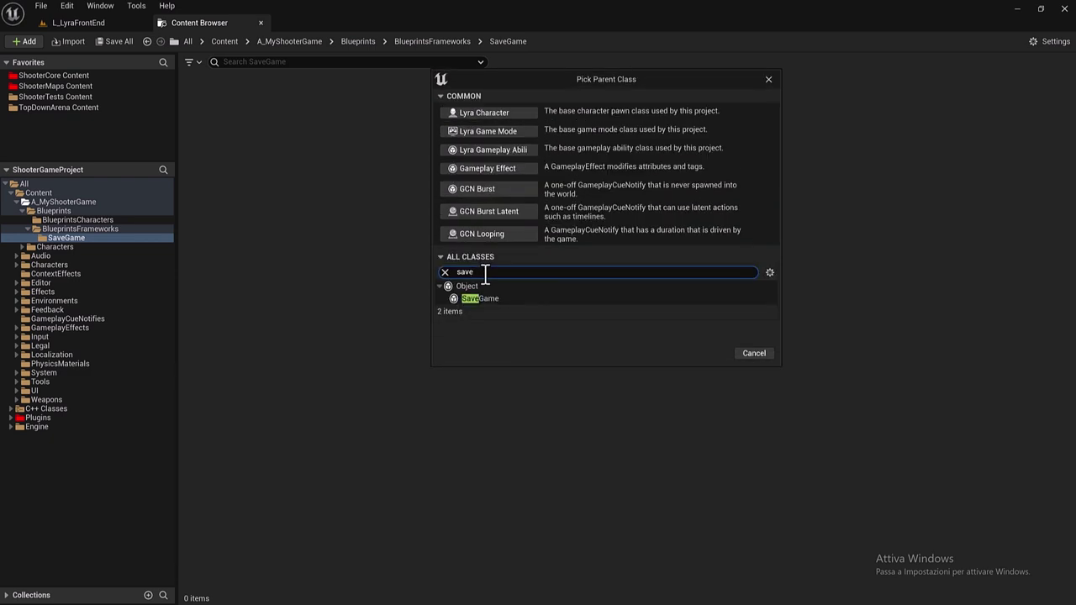
left_click(490, 300)
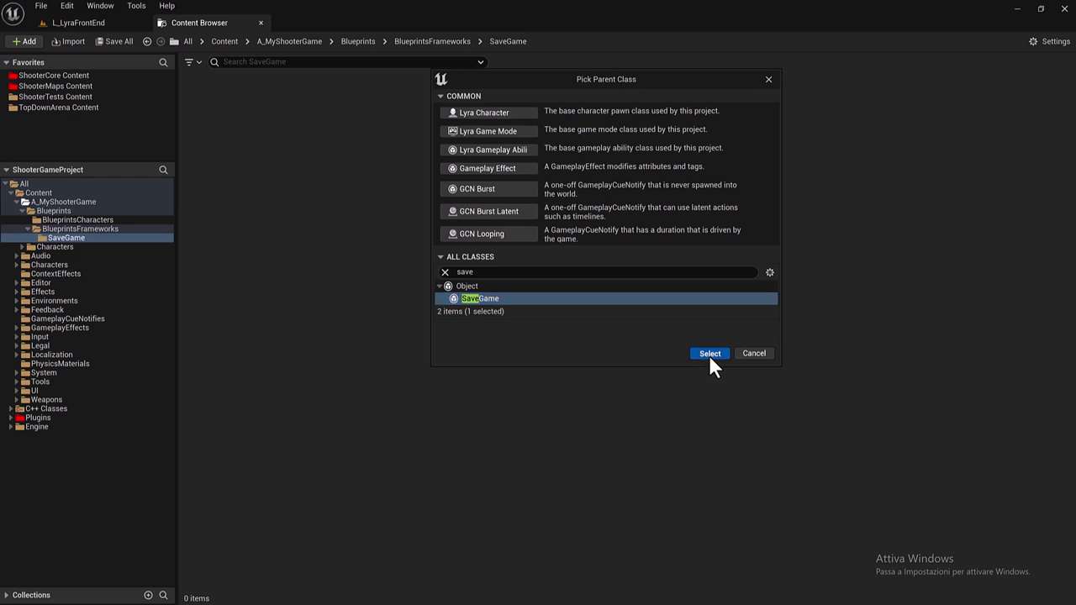
left_click(709, 354)
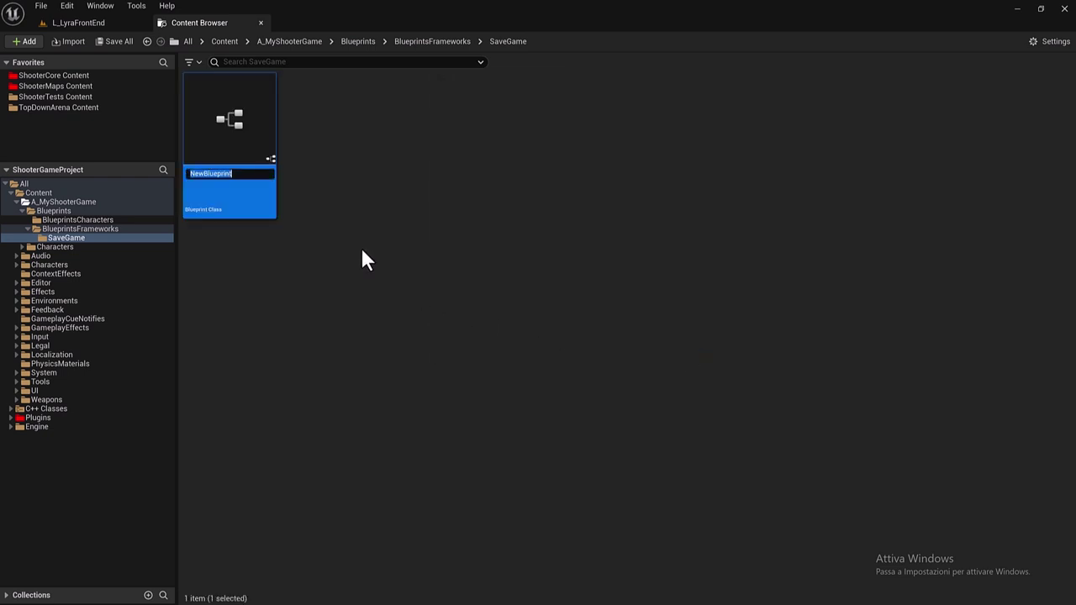
Step: Rename the new blueprint BP_SaveGameCharacters and save it via Save All
type("BP_S")
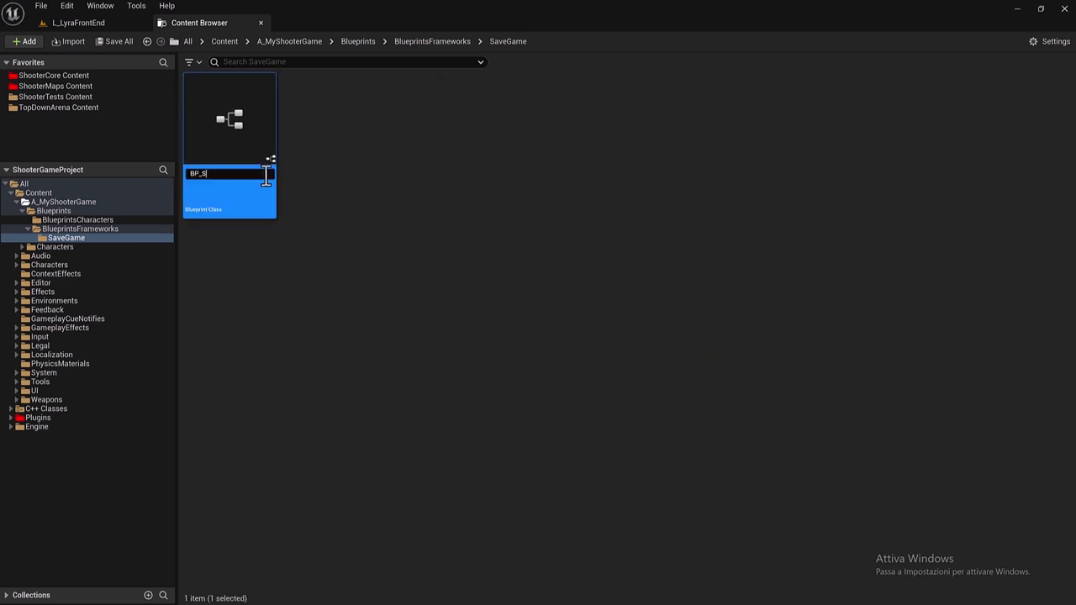
type("ave")
type("GameC")
type("haracters")
key("Return")
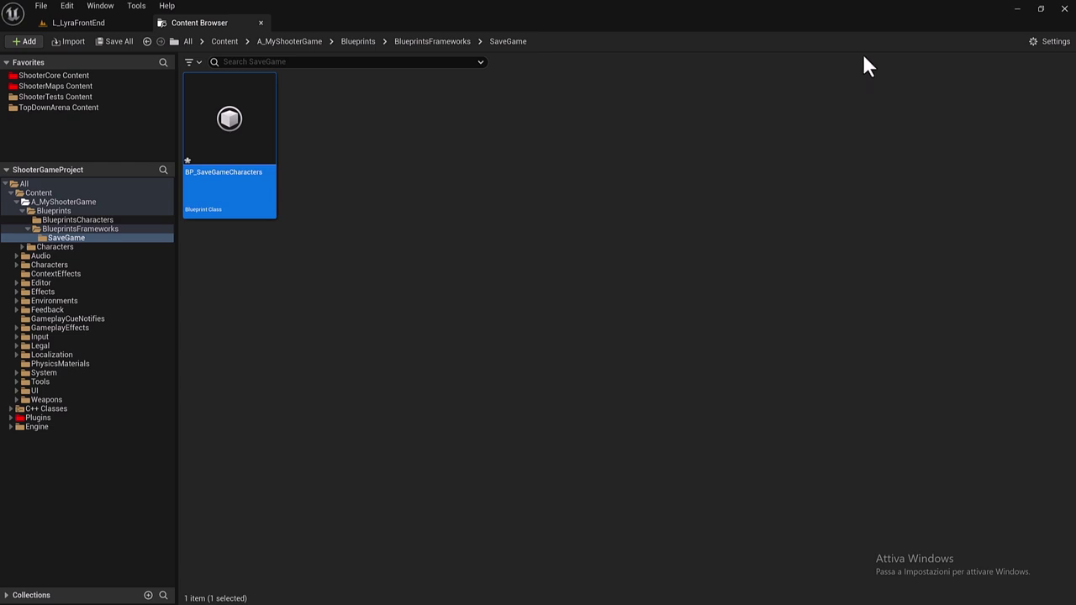
left_click(124, 44)
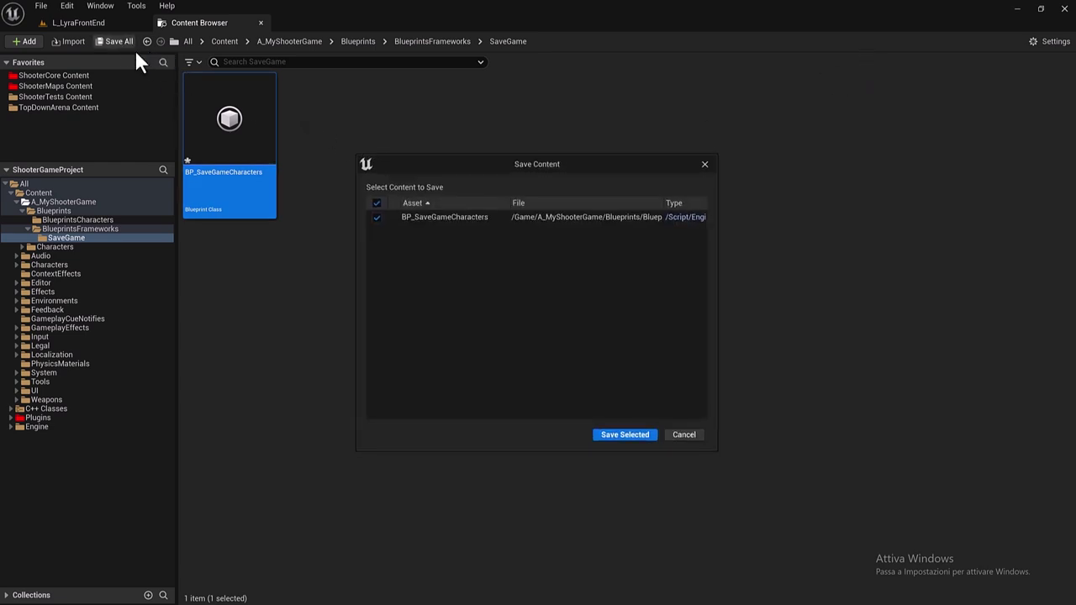
left_click(607, 435)
Step: Open BP_SaveGameCharacters, dock its editor, and add a function named GetCharacterSelected
double_click(255, 159)
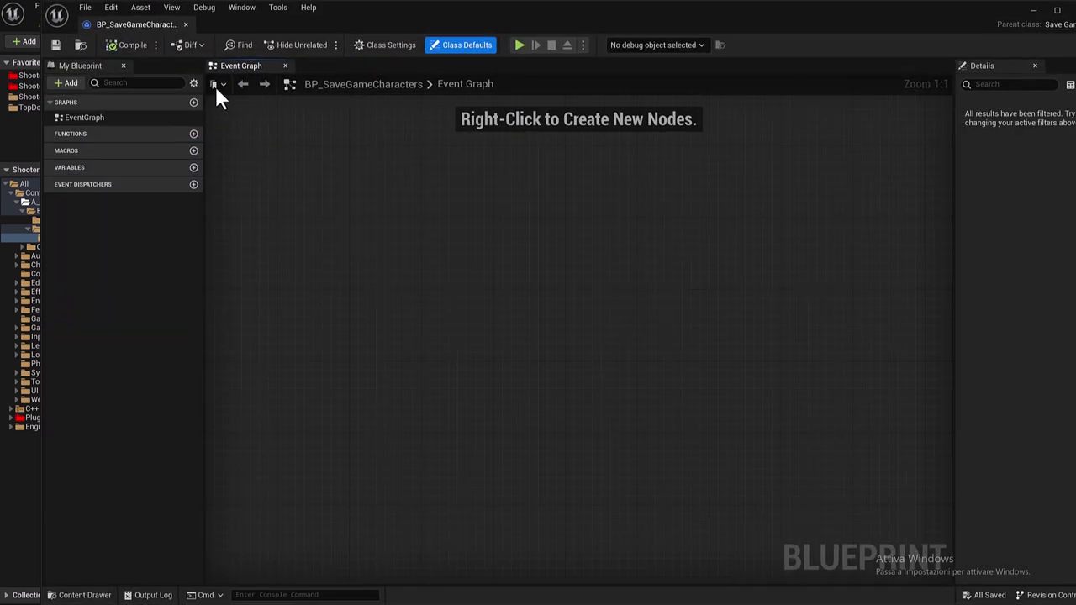
mouse_move(138, 24)
left_mouse_down()
mouse_move(360, 38)
mouse_move(351, 24)
left_mouse_up()
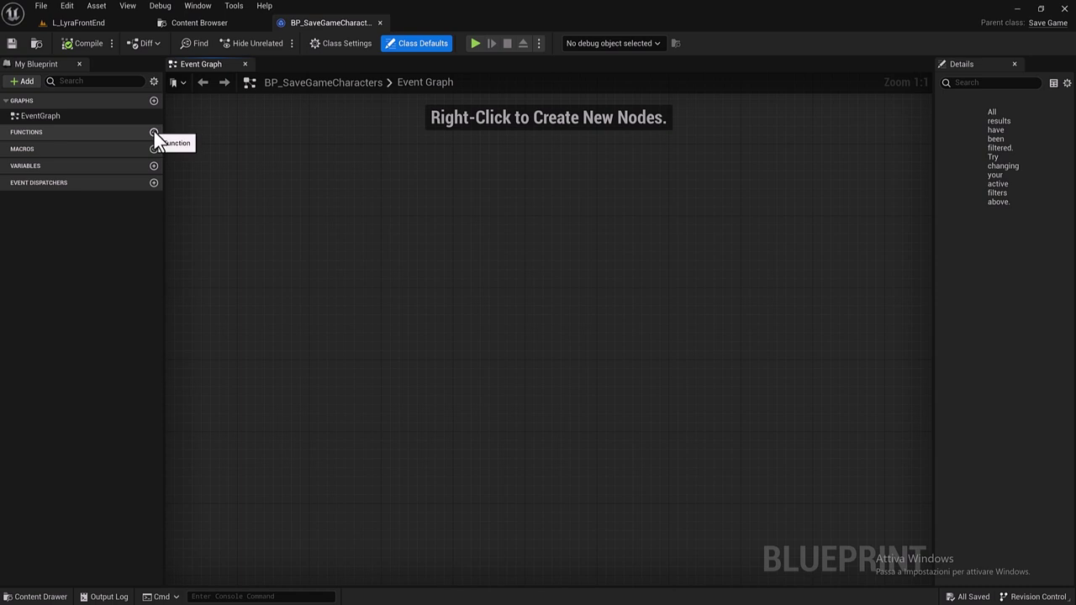
left_click(154, 131)
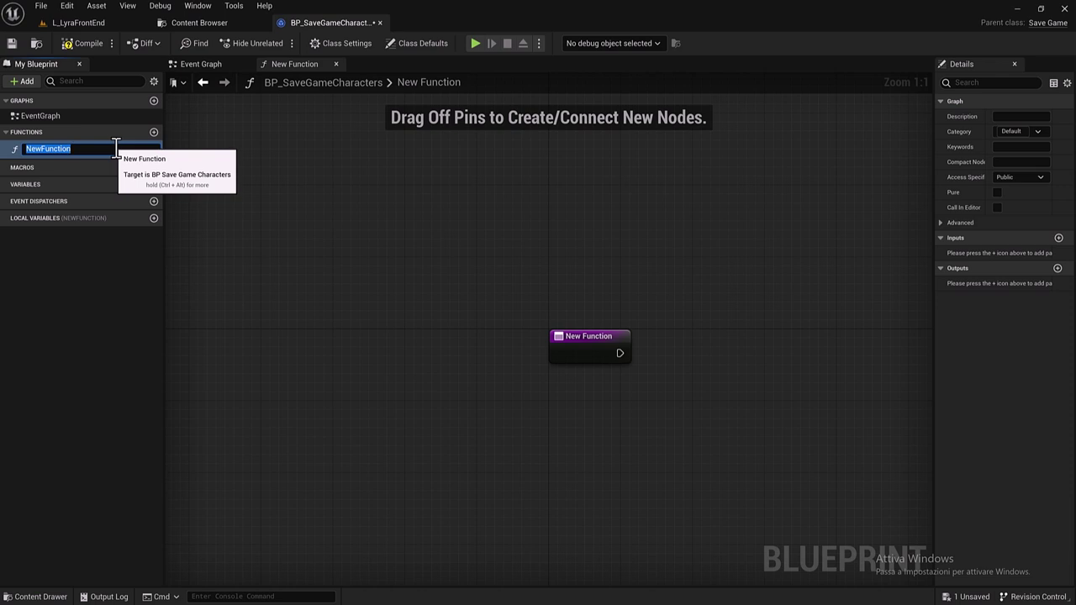
type("GetCh")
type("aracterS")
type("electe")
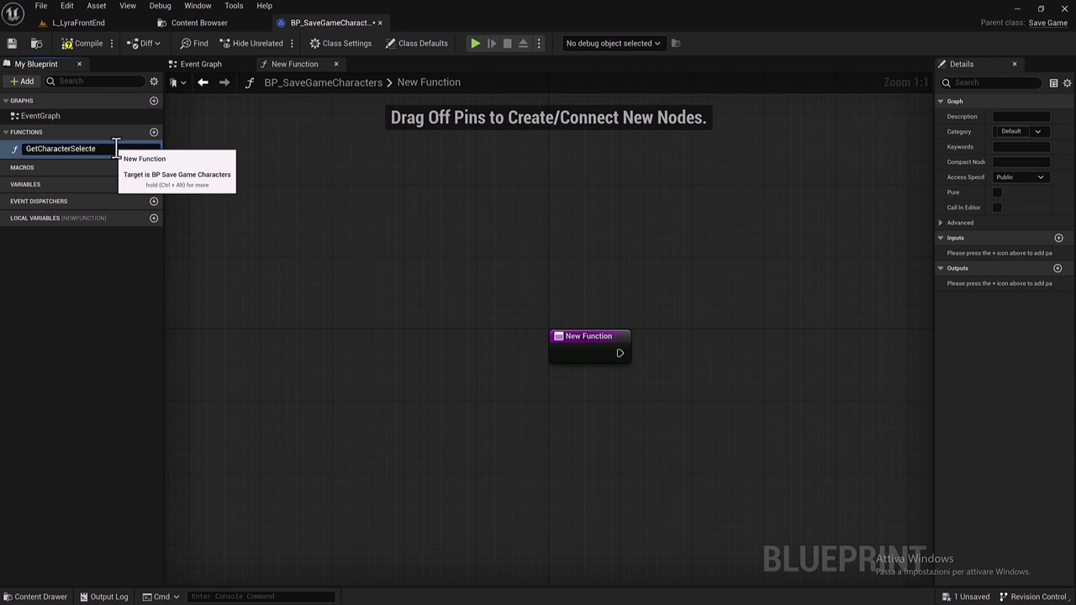
type("d")
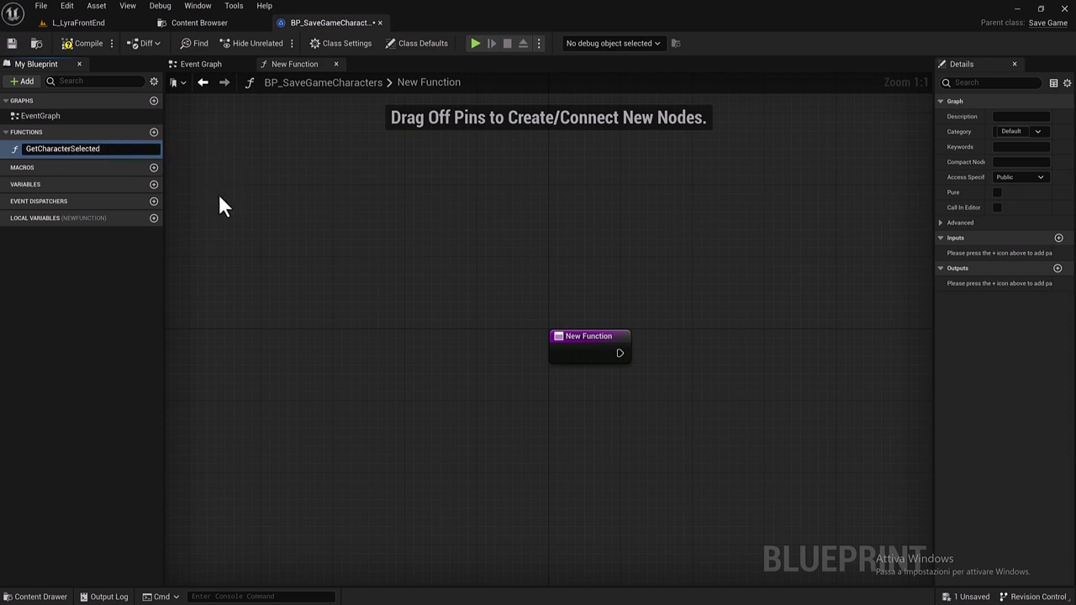
left_click(218, 193)
right_click_drag(427, 242, 336, 243)
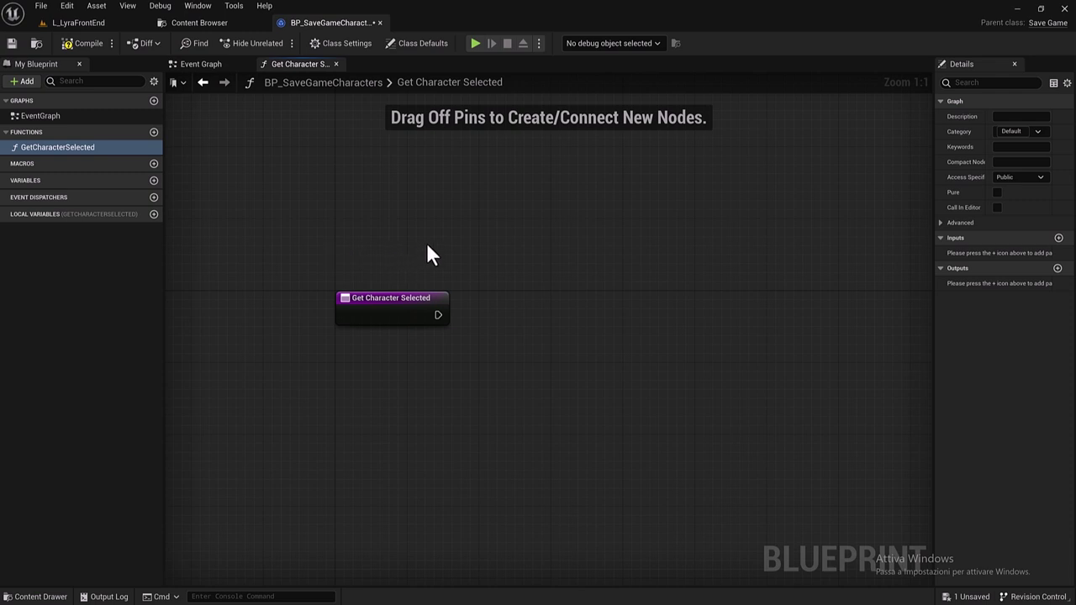
right_click_drag(428, 247, 378, 249)
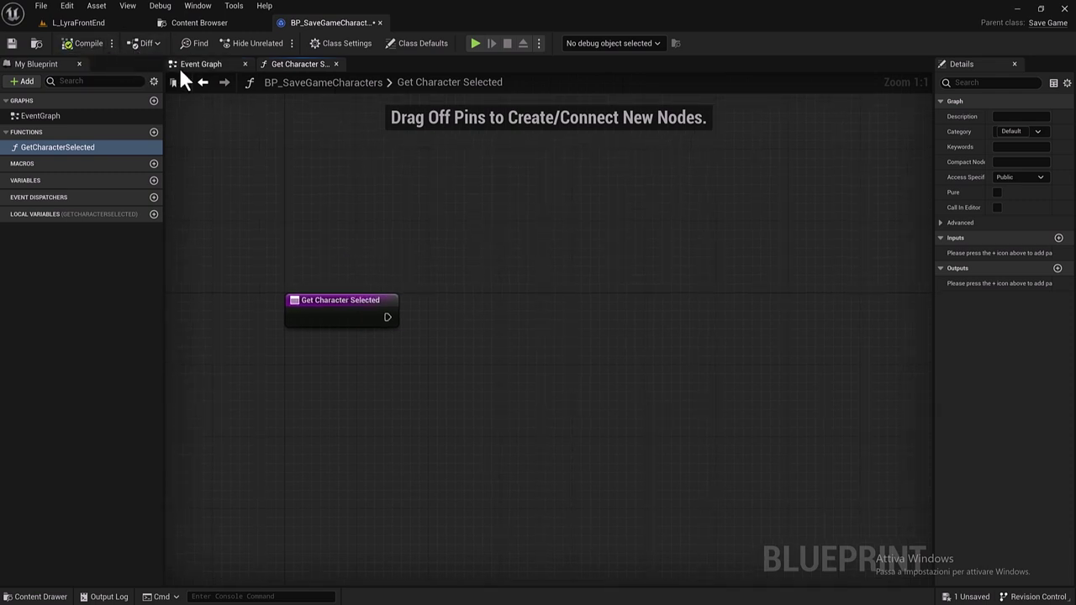
right_click_drag(353, 305, 336, 277)
right_click(335, 277)
Step: Add a Return Node wired from the GetCharacterSelected entry node
key("Escape")
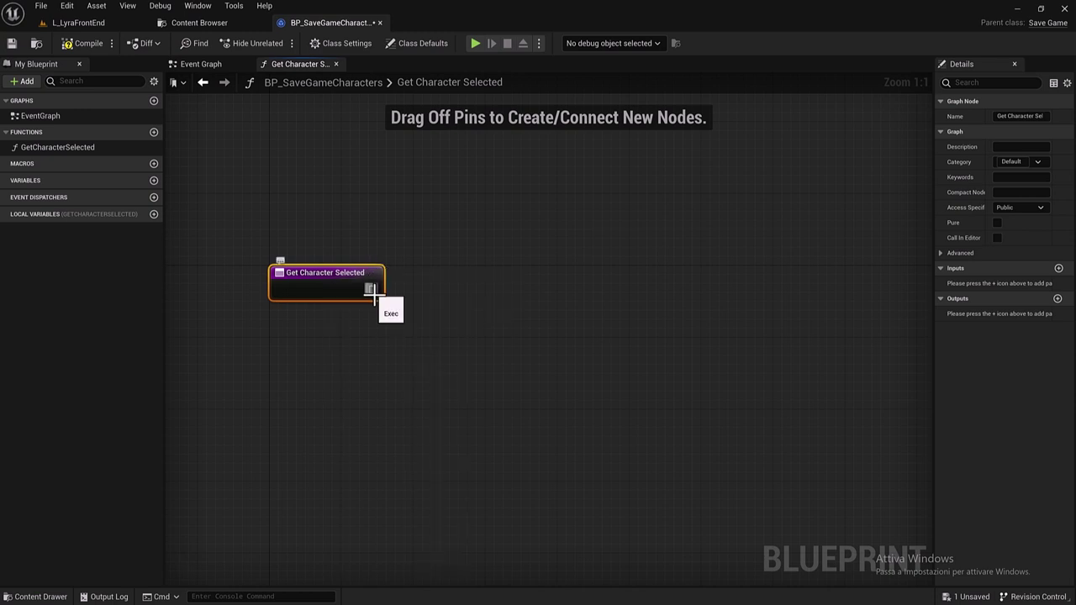
left_click_drag(370, 290, 450, 293)
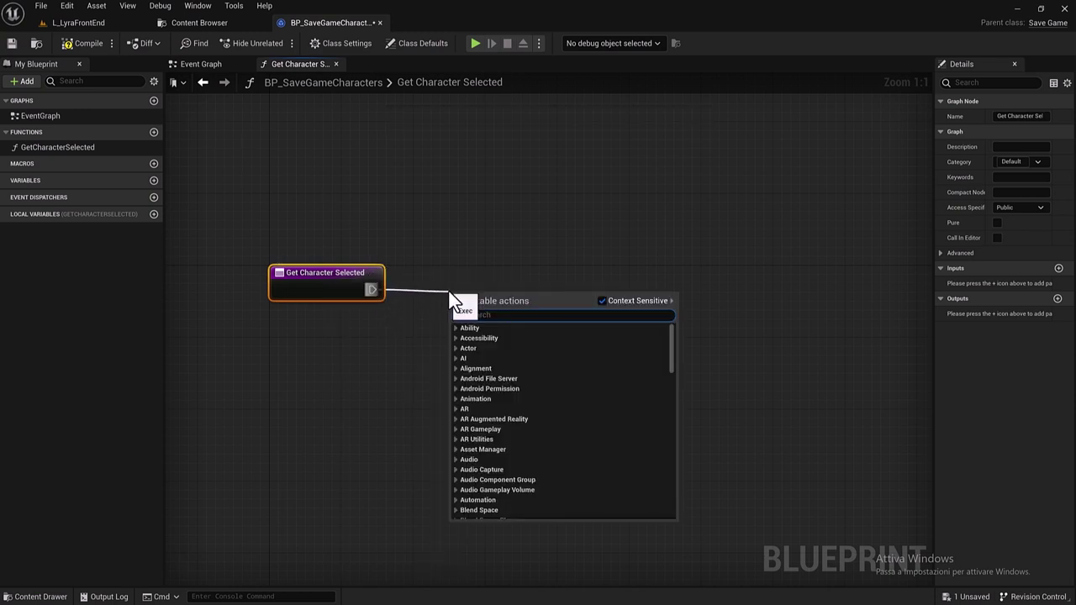
type("ret")
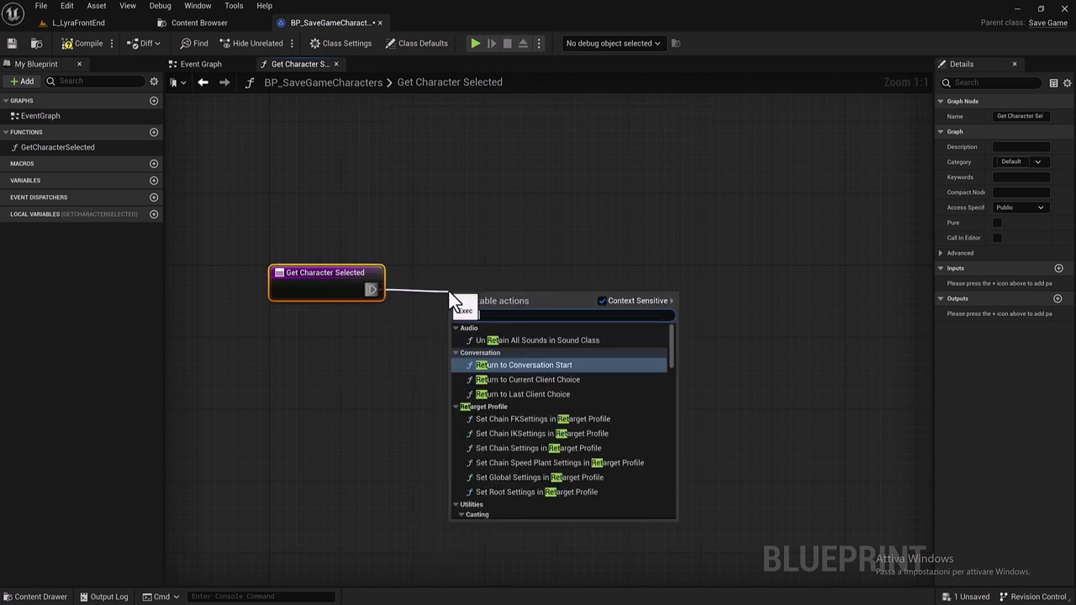
type("urn ")
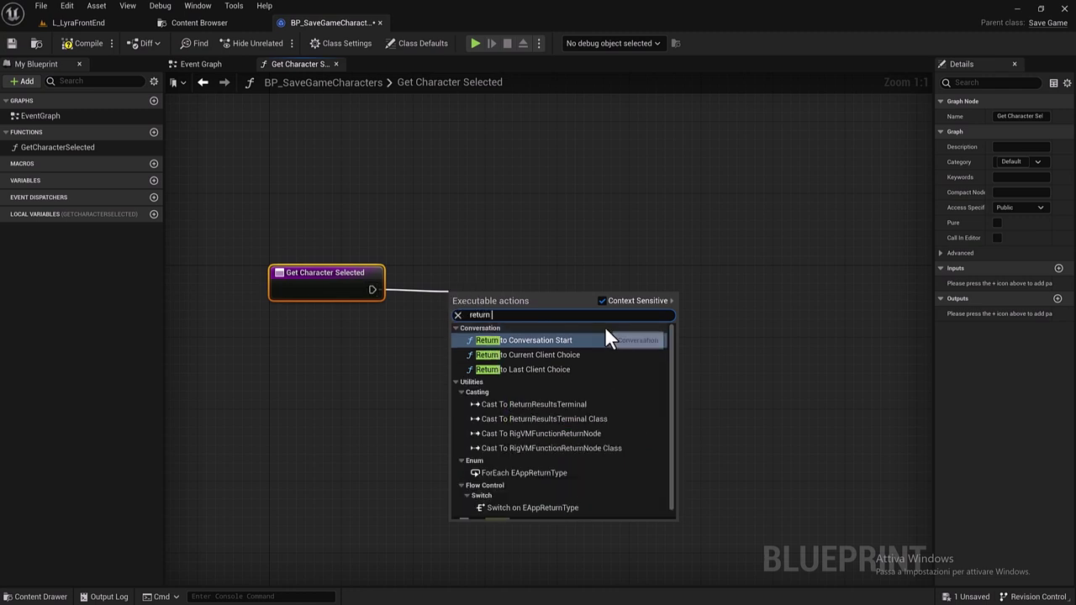
type("node")
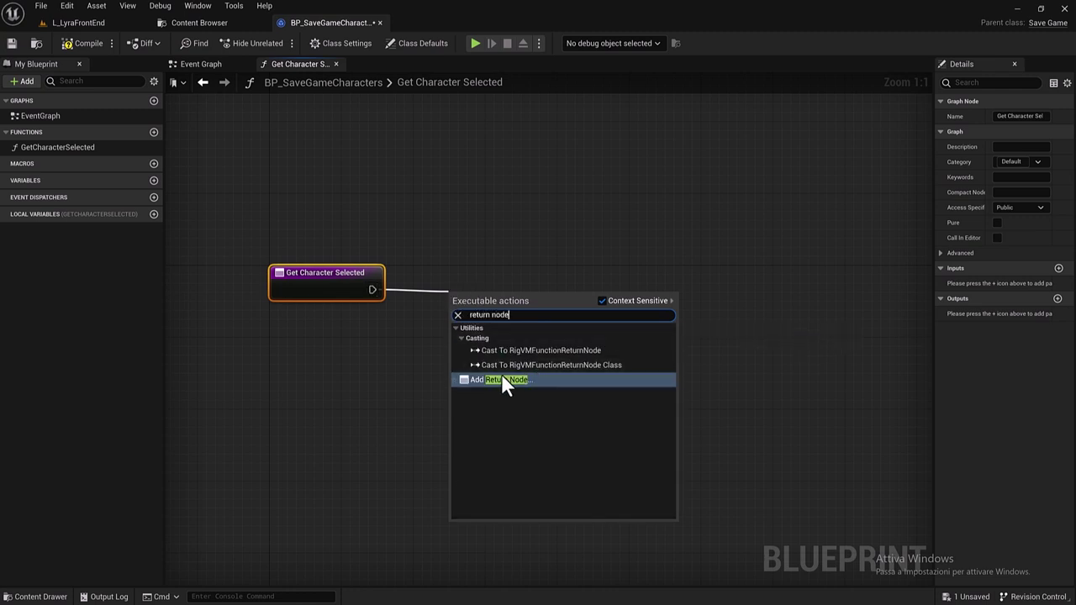
left_click(501, 378)
left_click_drag(491, 304, 502, 291)
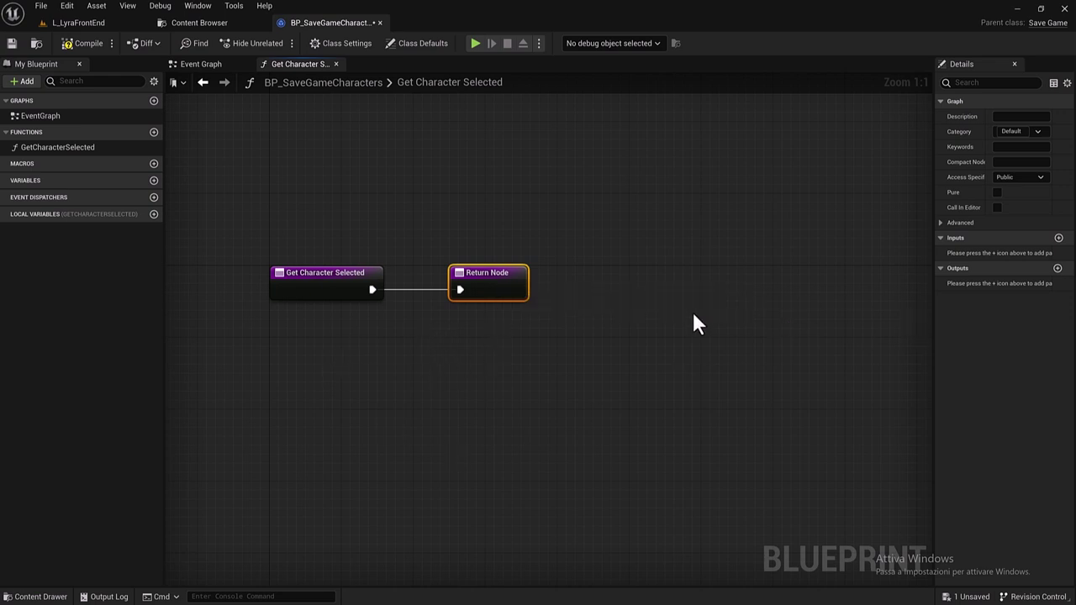
Step: Add an Integer output named CharacterSelection to the function
left_click(1058, 268)
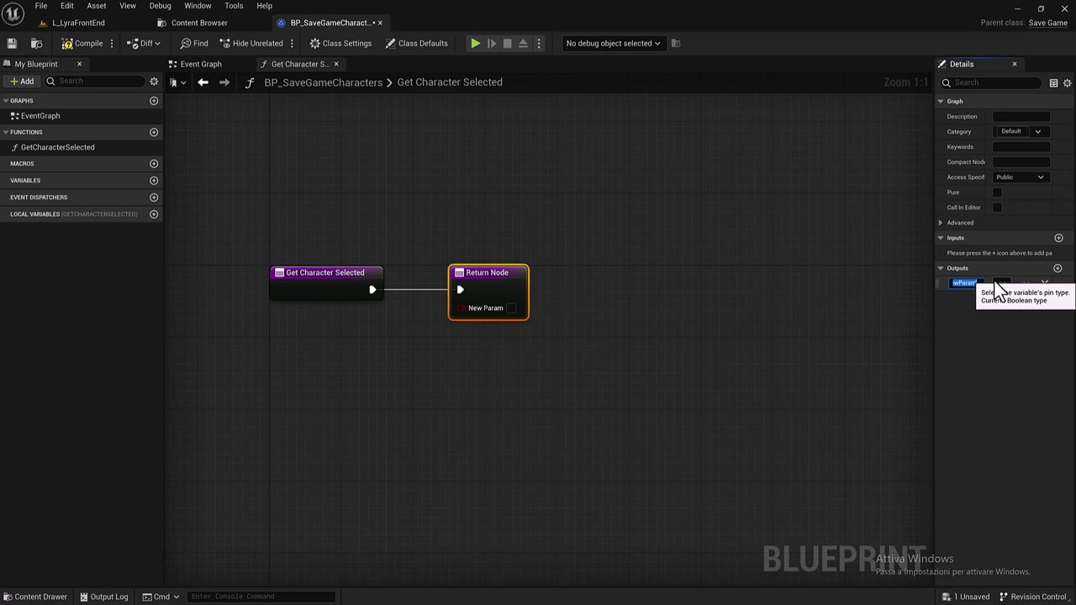
type("ch")
key("BackSpace")
type("haracter")
type("Select")
type("ion")
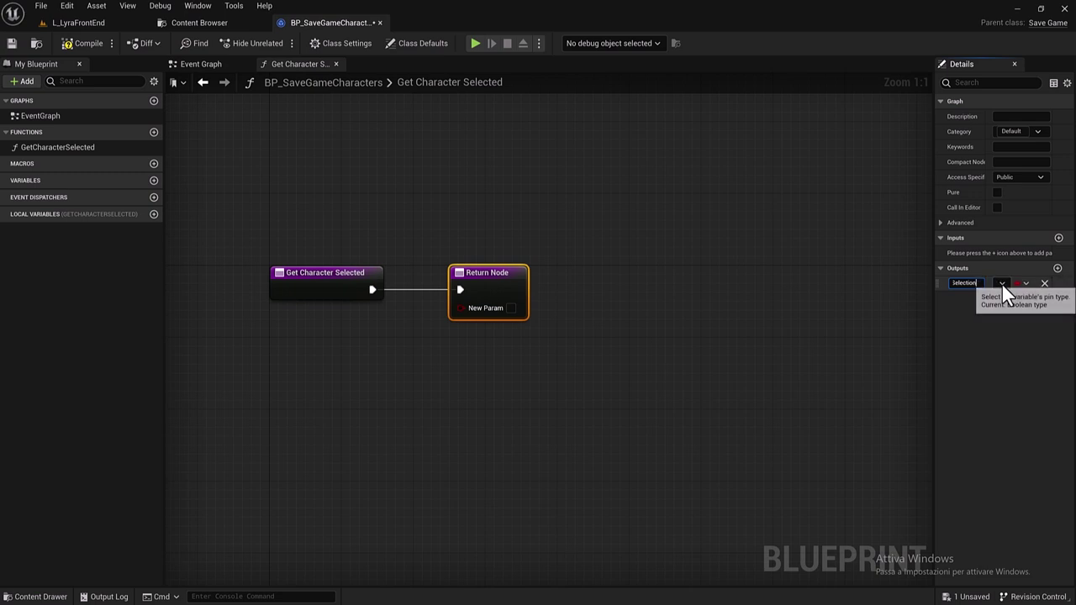
left_click(1002, 283)
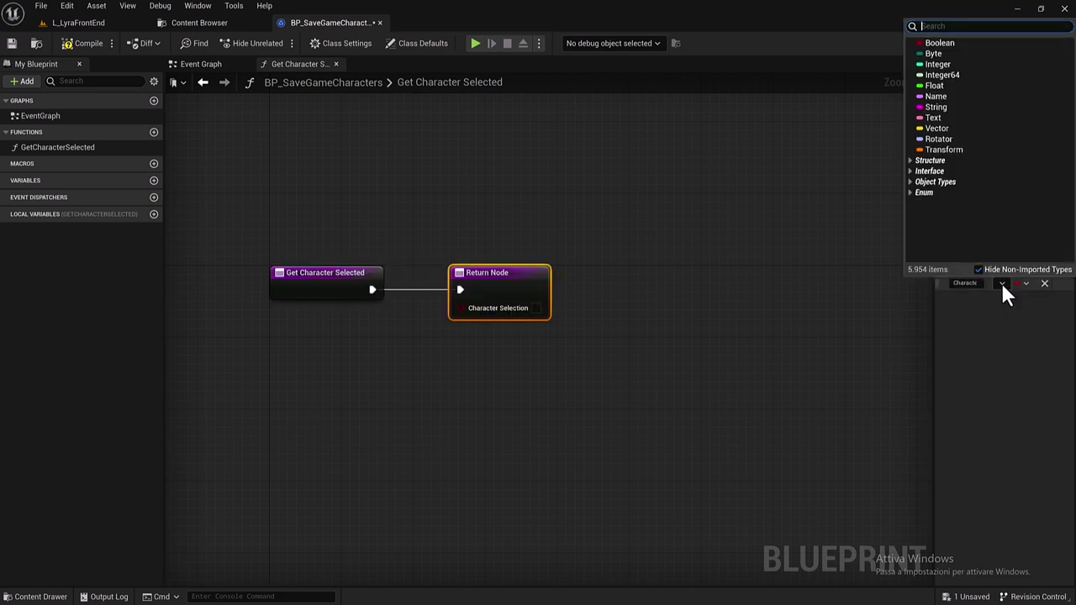
left_click(937, 64)
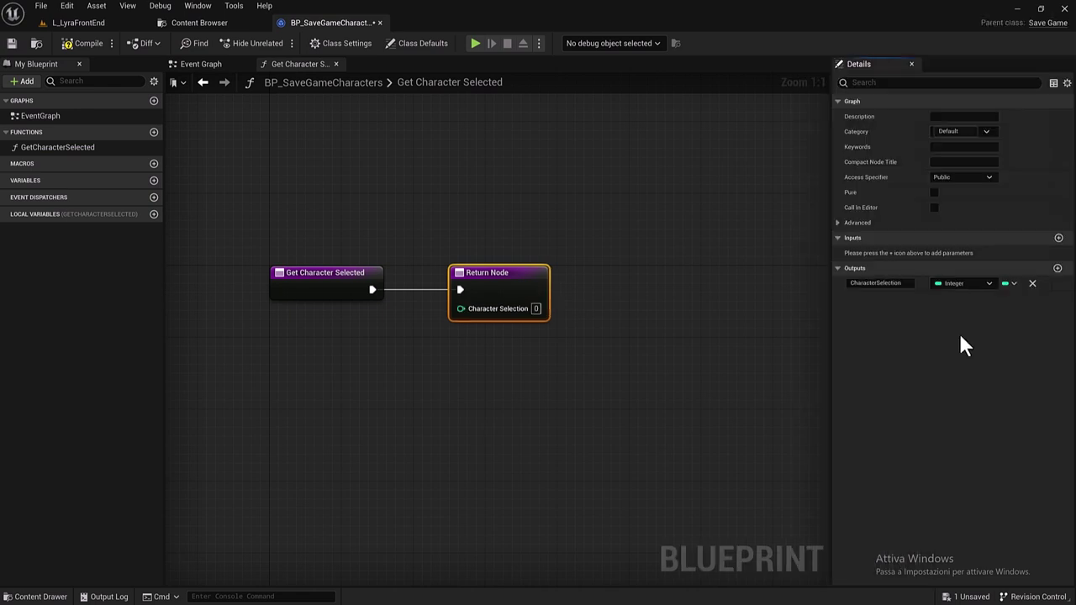
left_click(740, 347)
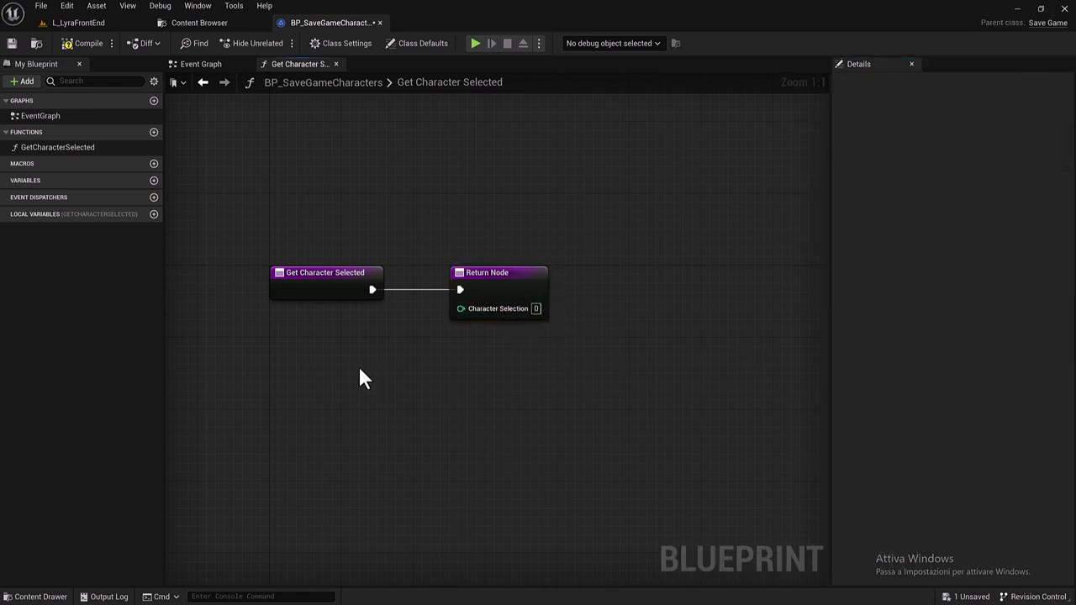
Step: Compile, then promote the Return Node's Character Selection pin to a new Character Selection variable
left_click(74, 45)
left_click(10, 44)
left_click_drag(461, 311, 401, 350)
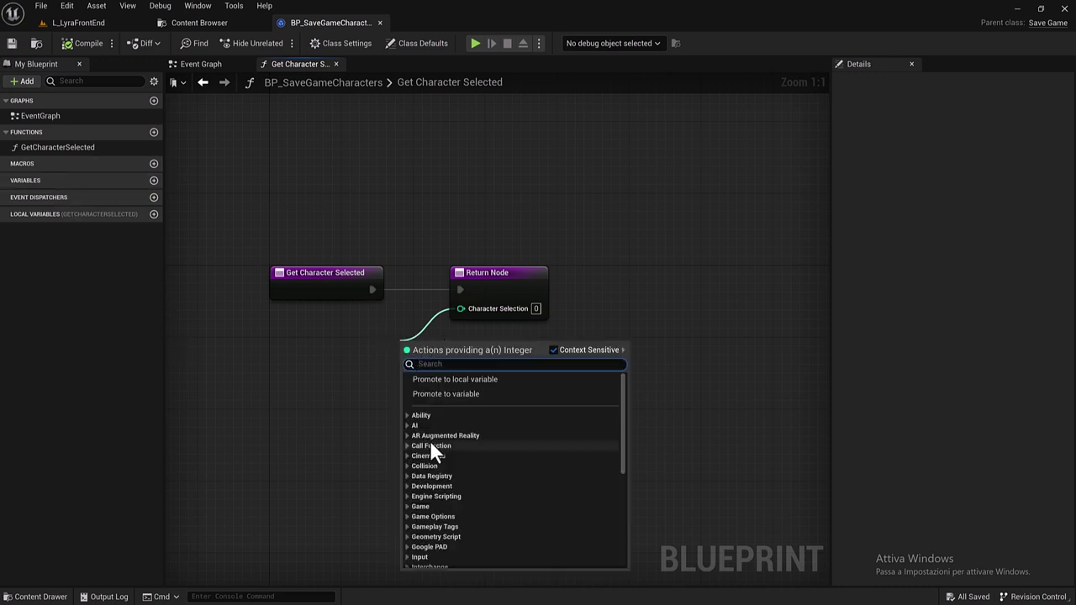
left_click(446, 393)
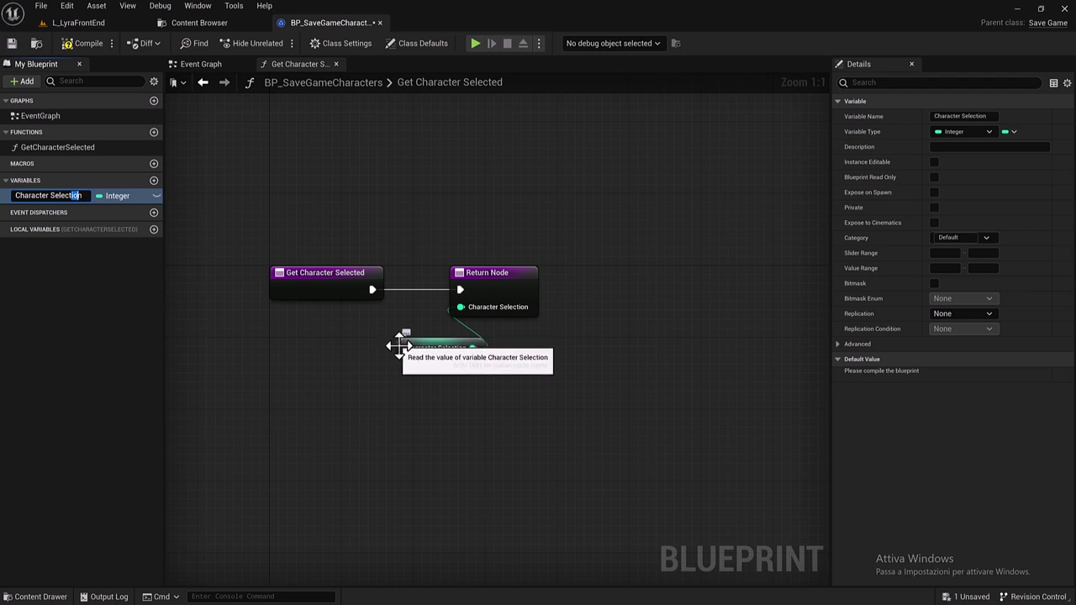
Step: Place the Character Selection getter left of the Return Node, then add a new function
left_click_drag(397, 345, 291, 318)
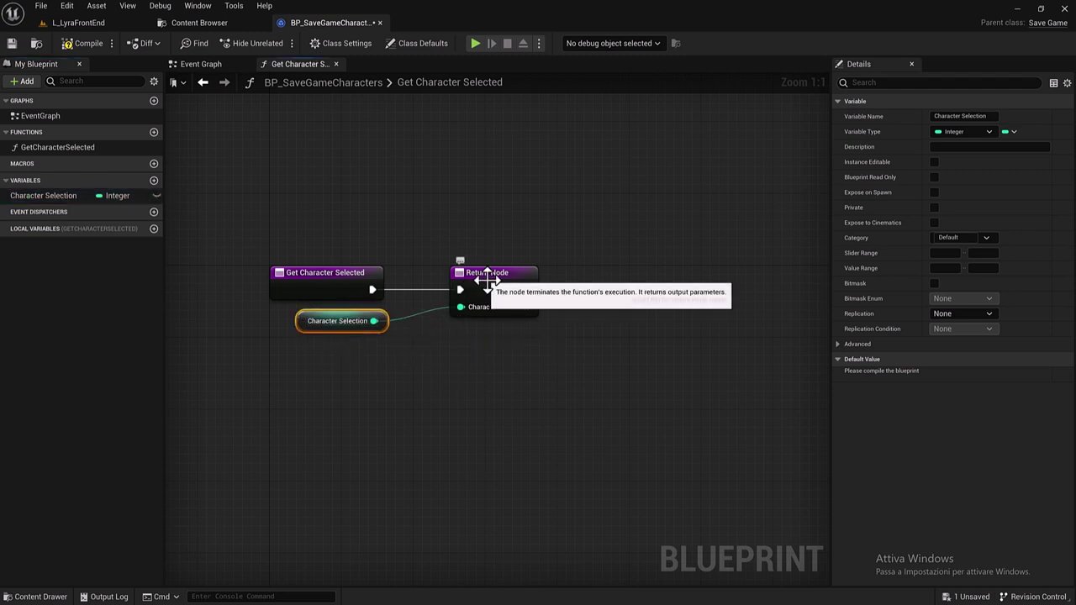
left_click_drag(488, 280, 440, 280)
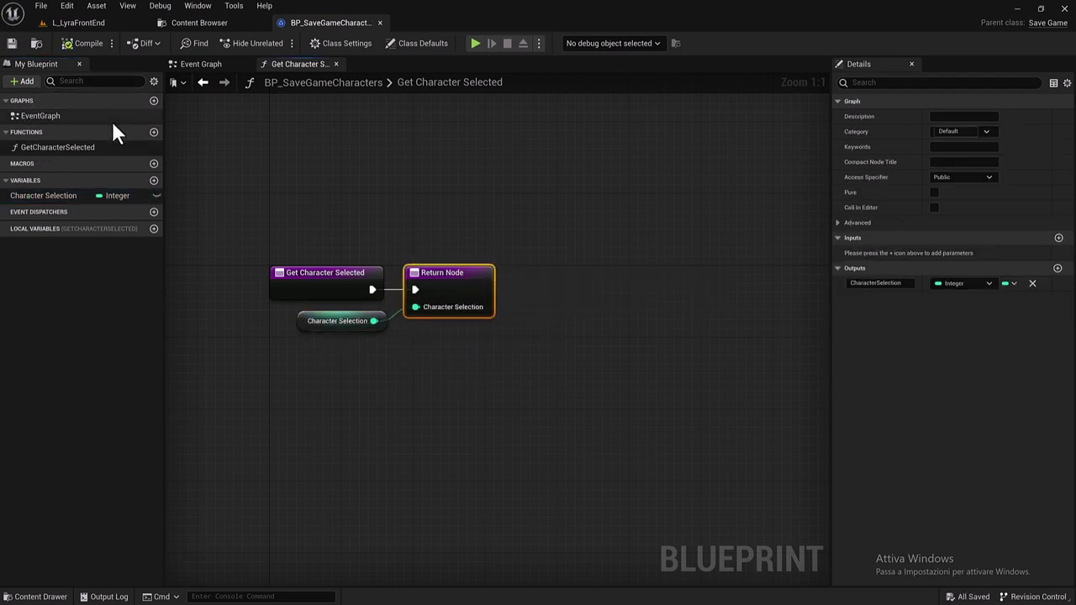
left_click(153, 132)
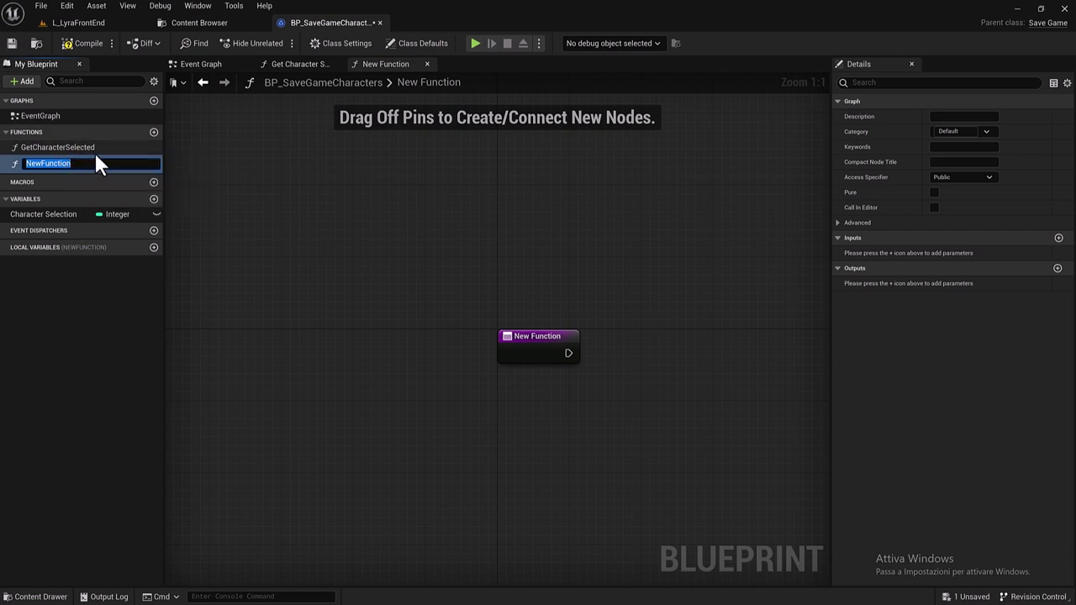
Step: Name the function SetCharacterSelected and chain a SET Character Selection node after its entry
type("Se")
type("t")
type("Cha")
type("racterSelected")
key("Return")
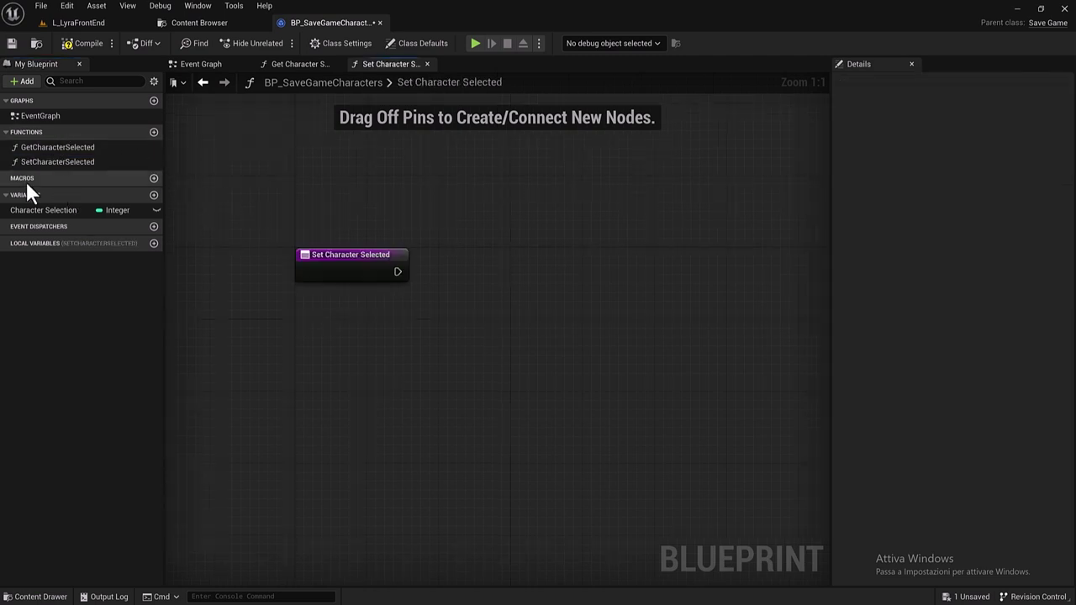
mouse_move(40, 211)
left_mouse_down()
mouse_move(419, 280)
mouse_move(404, 272)
left_mouse_up()
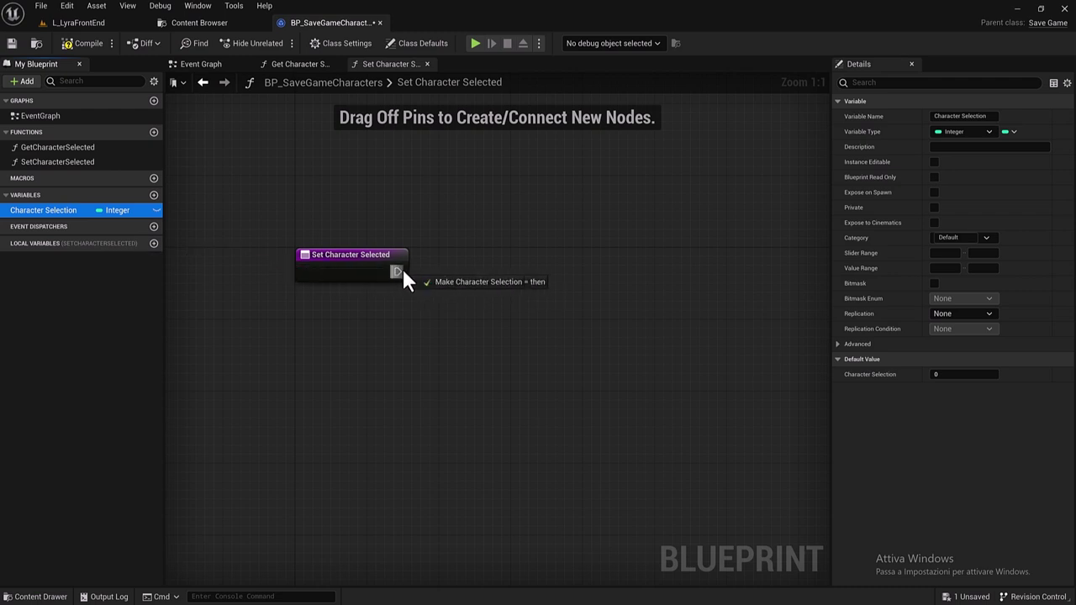
left_click_drag(404, 273, 404, 272)
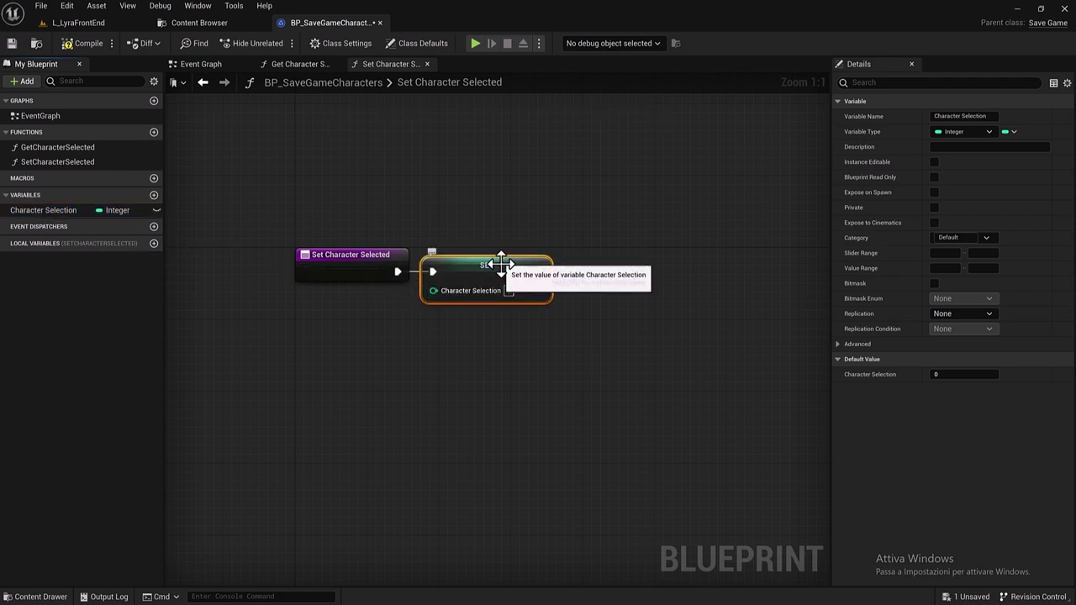
left_click_drag(501, 264, 520, 265)
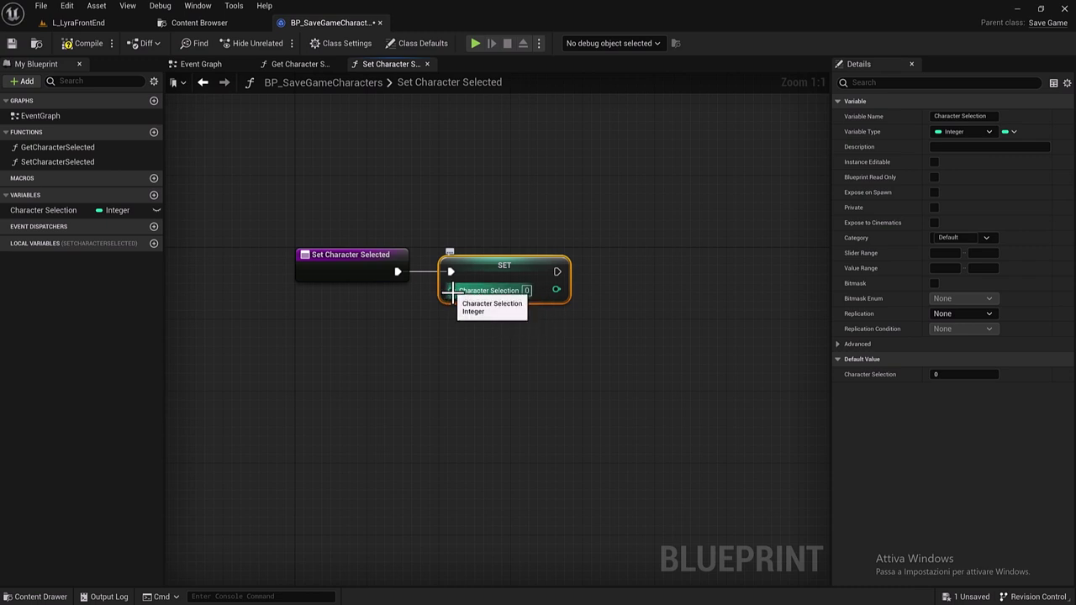
Step: Expose the SET value as a Character Selection function input and compile
mouse_move(454, 291)
left_mouse_down()
mouse_move(360, 280)
mouse_move(361, 289)
left_mouse_up()
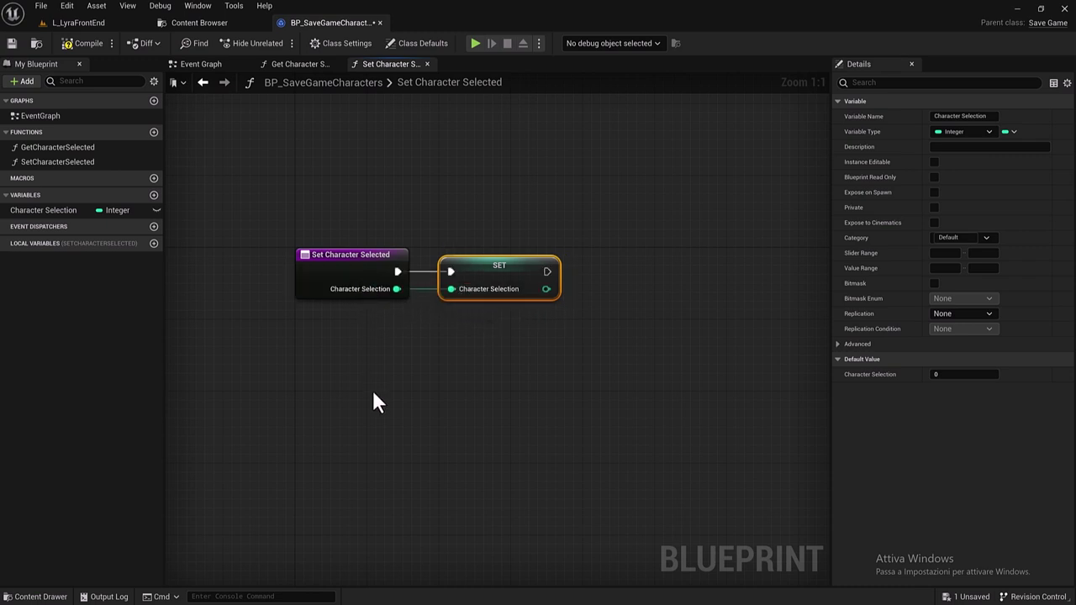
left_click(67, 45)
left_click(12, 43)
Step: Create a Blueprint Function Library in the SaveGame folder named BPL_CharactersSaveGame
left_click(199, 23)
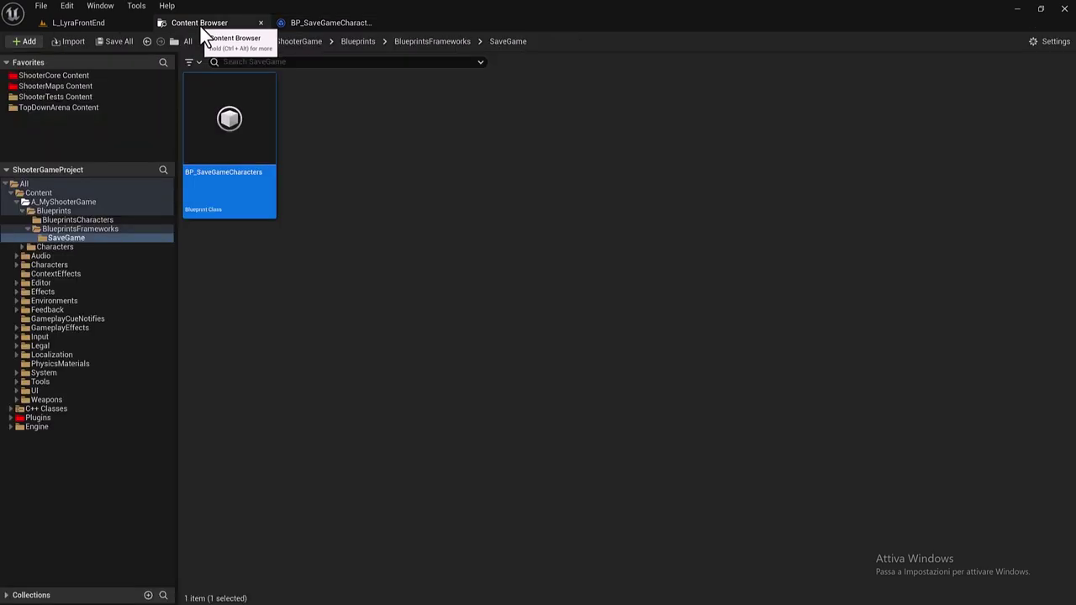
right_click(336, 154)
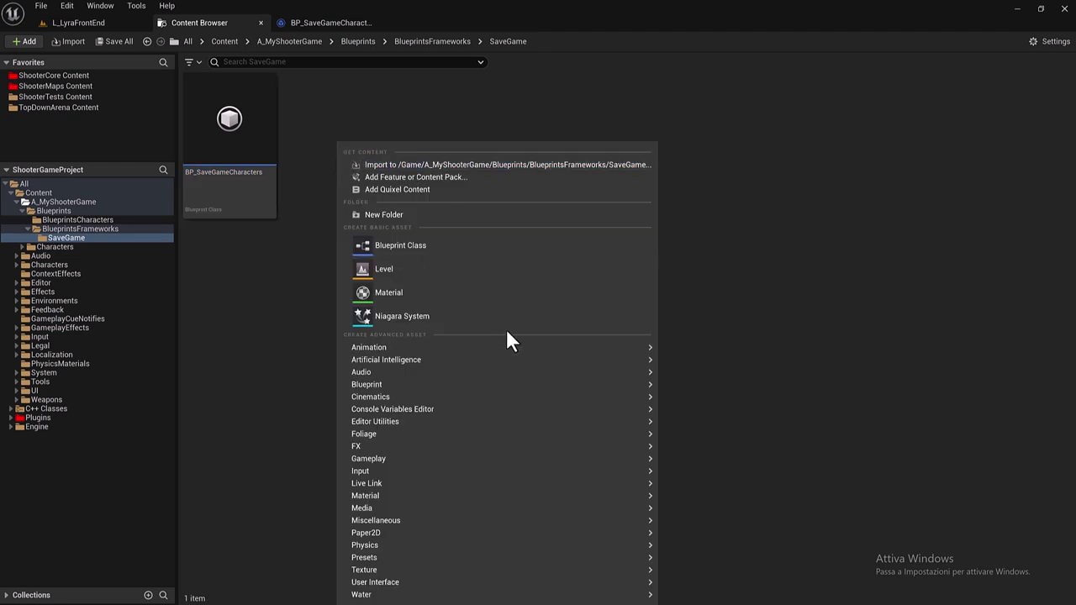
mouse_move(578, 385)
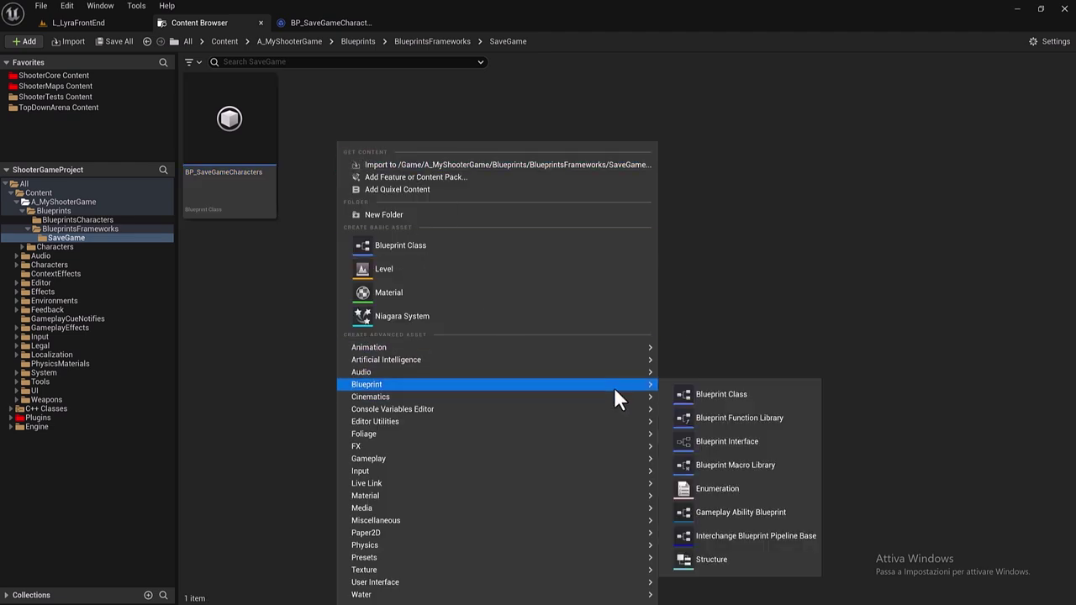
right_click(390, 125)
right_click(392, 131)
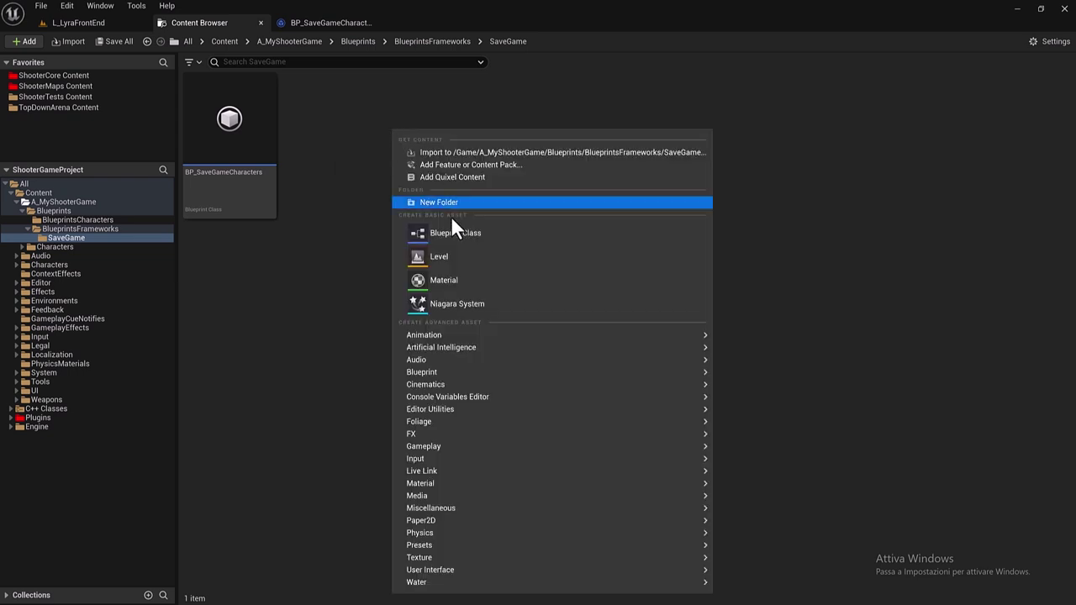
mouse_move(624, 387)
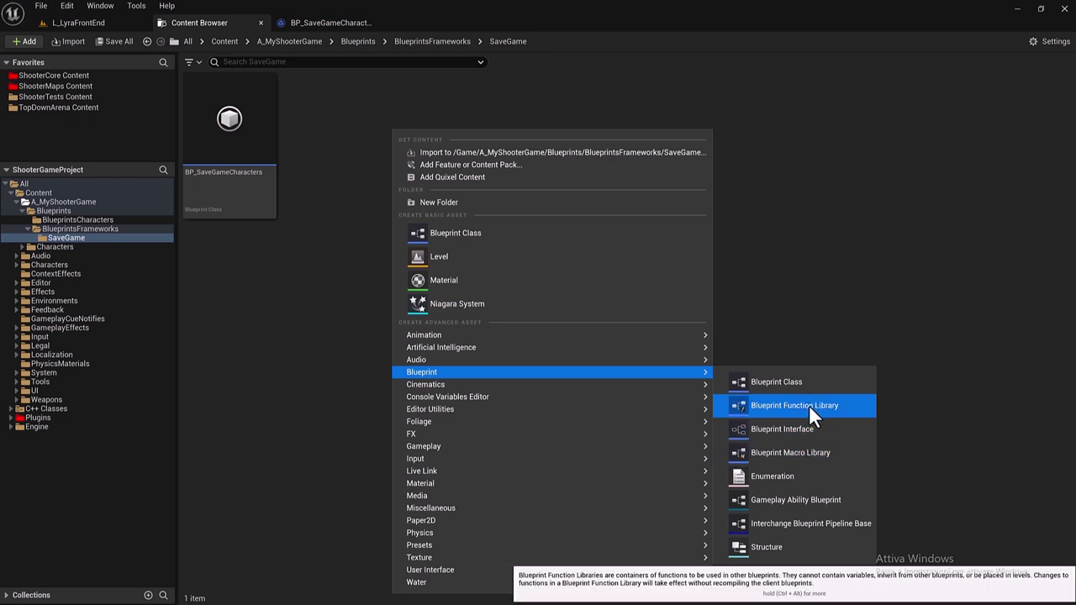
left_click(808, 404)
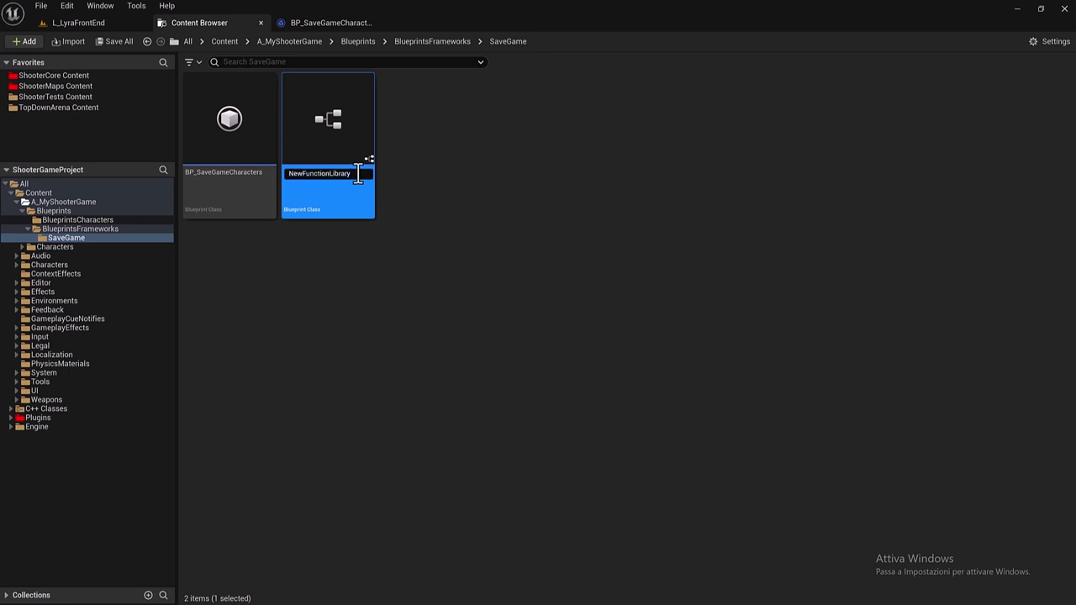
type("B")
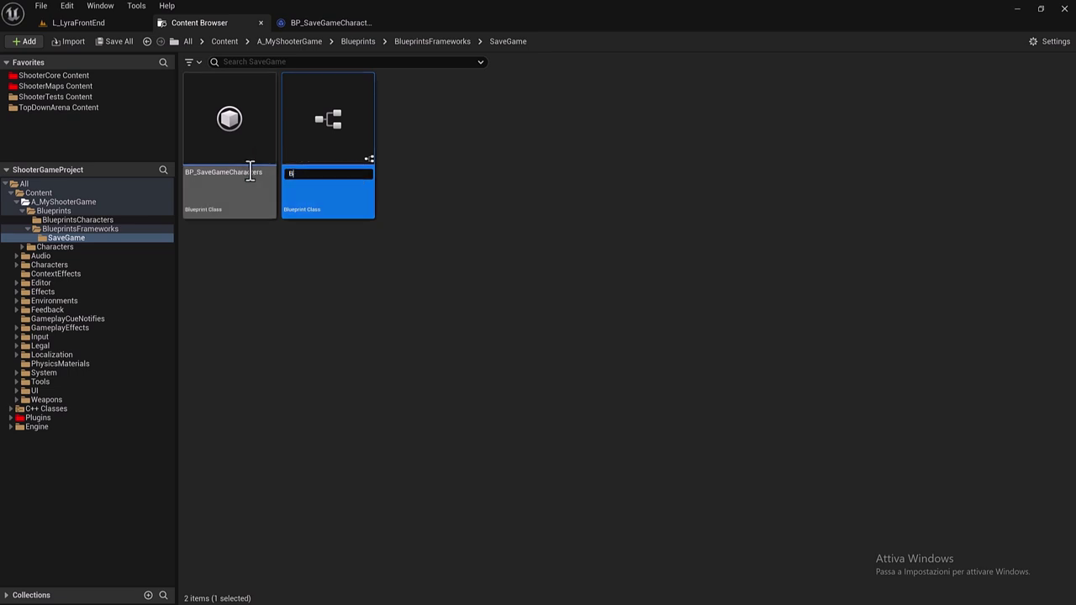
type("PL")
type("_Cha")
type("racters")
type("Sa")
type("veGa")
type("me")
key("Return")
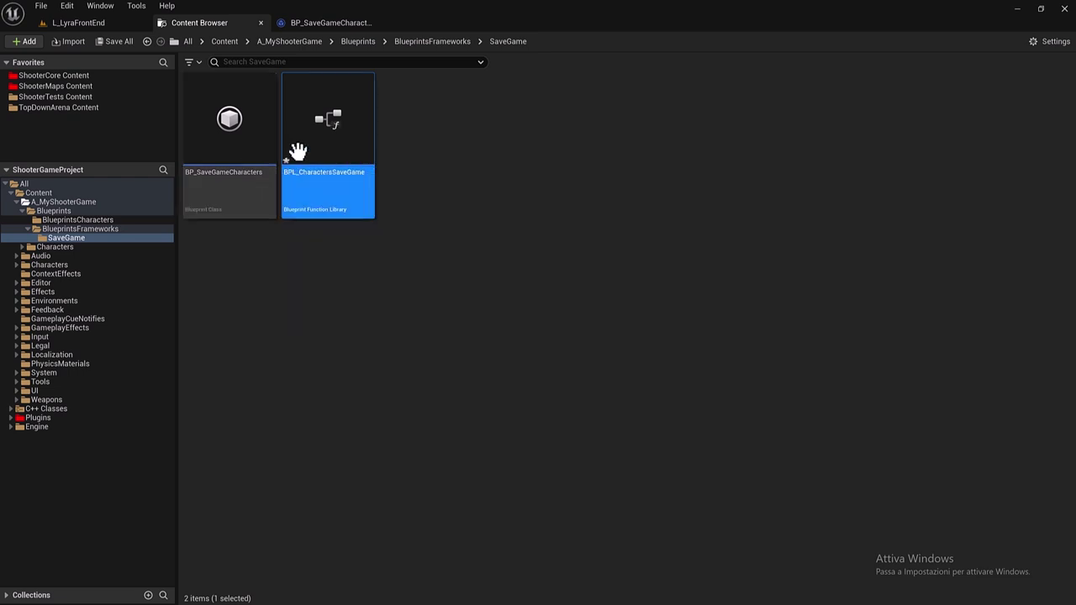
Step: Open BPL_CharactersSaveGame and rename NewFunction to LoadCharacter
double_click(329, 137)
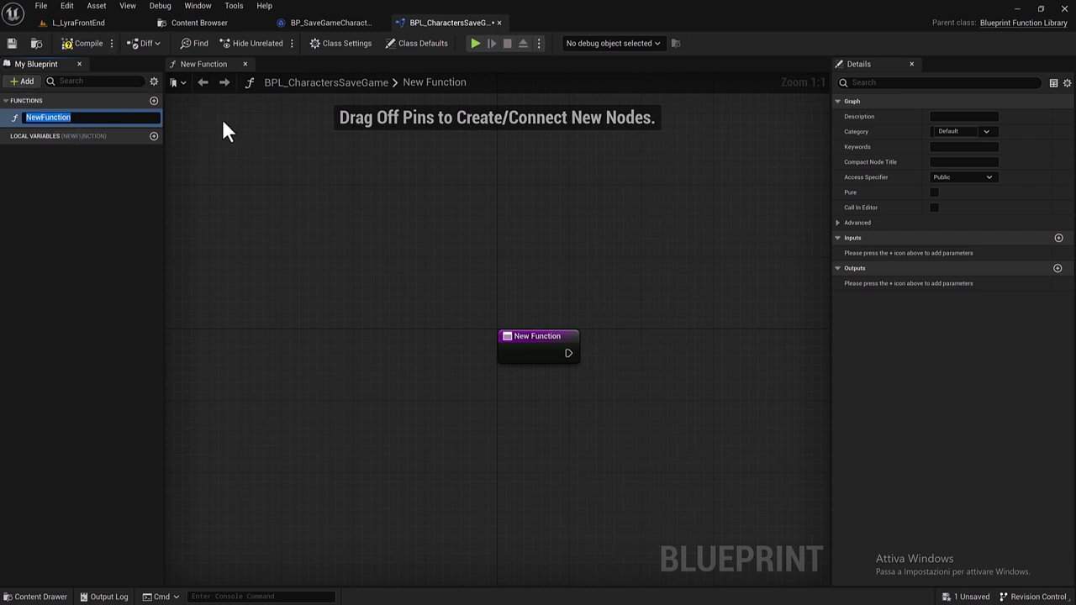
type("Load")
type("Character")
key("Return")
Step: Add a Does Save Game Exist node after the Load Character entry node
right_click_drag(632, 325, 457, 302)
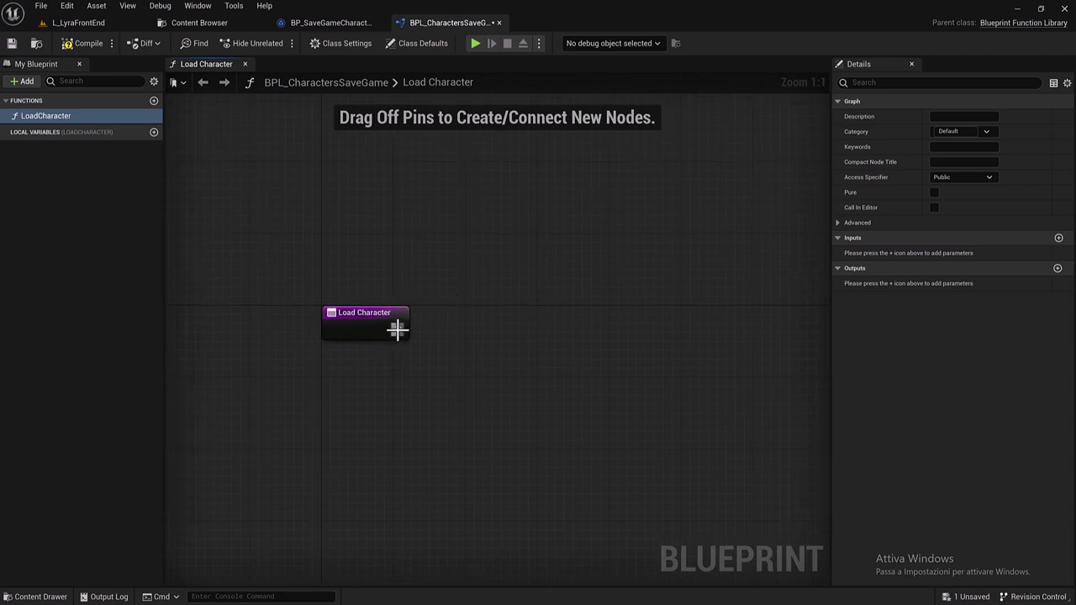
left_click_drag(398, 329, 496, 341)
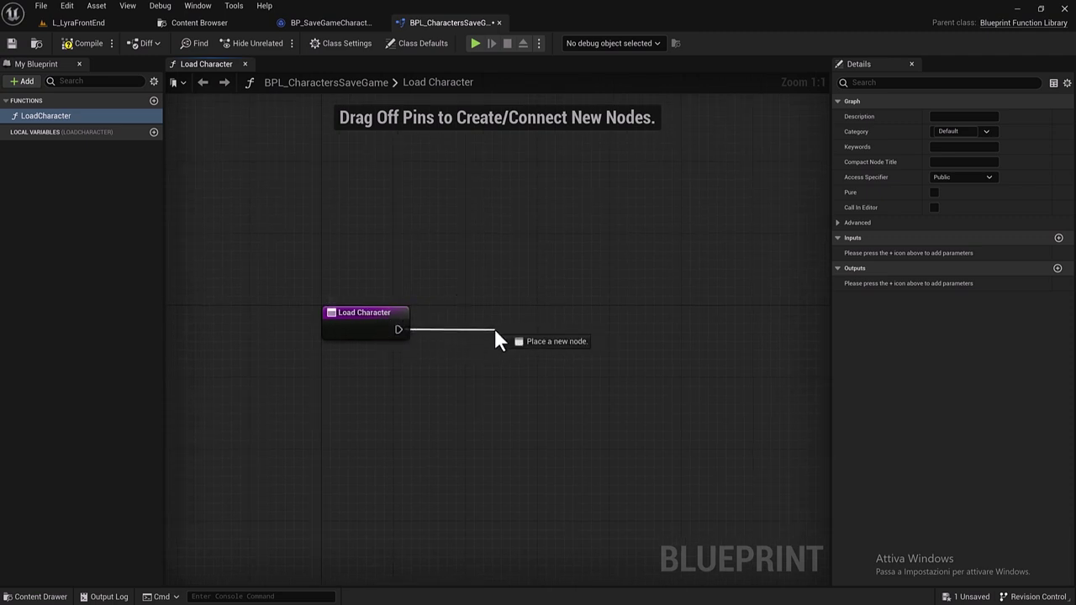
left_click_drag(496, 332, 486, 325)
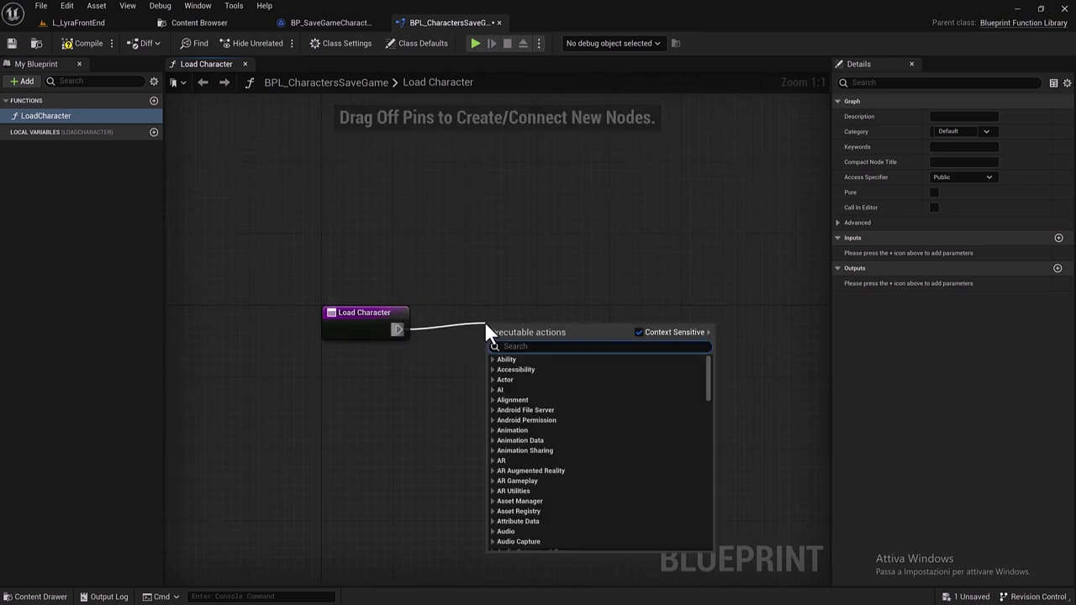
type("does")
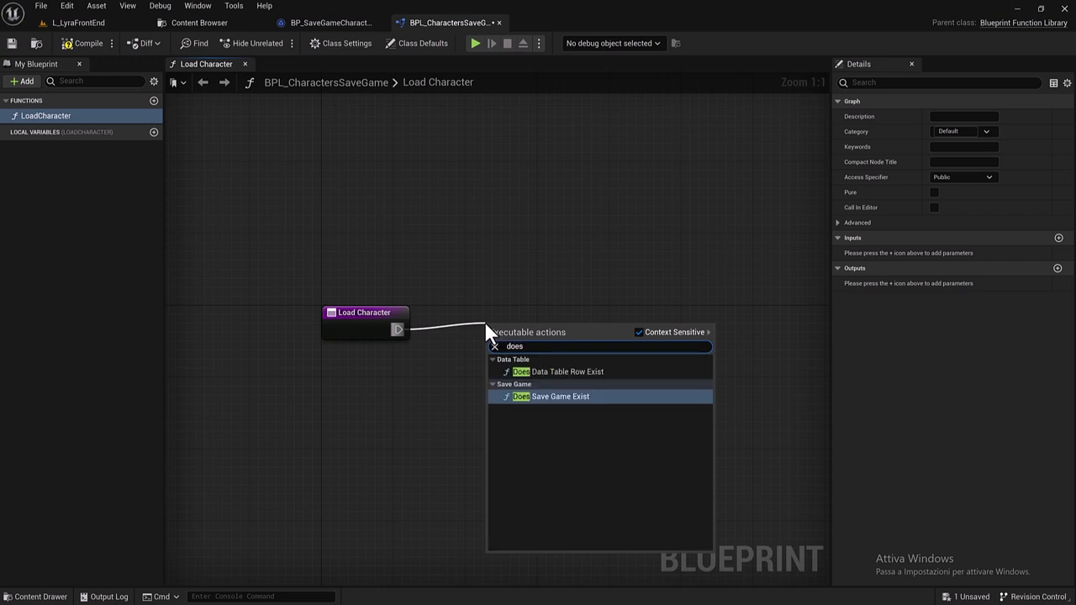
left_click(560, 396)
left_click_drag(488, 334, 488, 325)
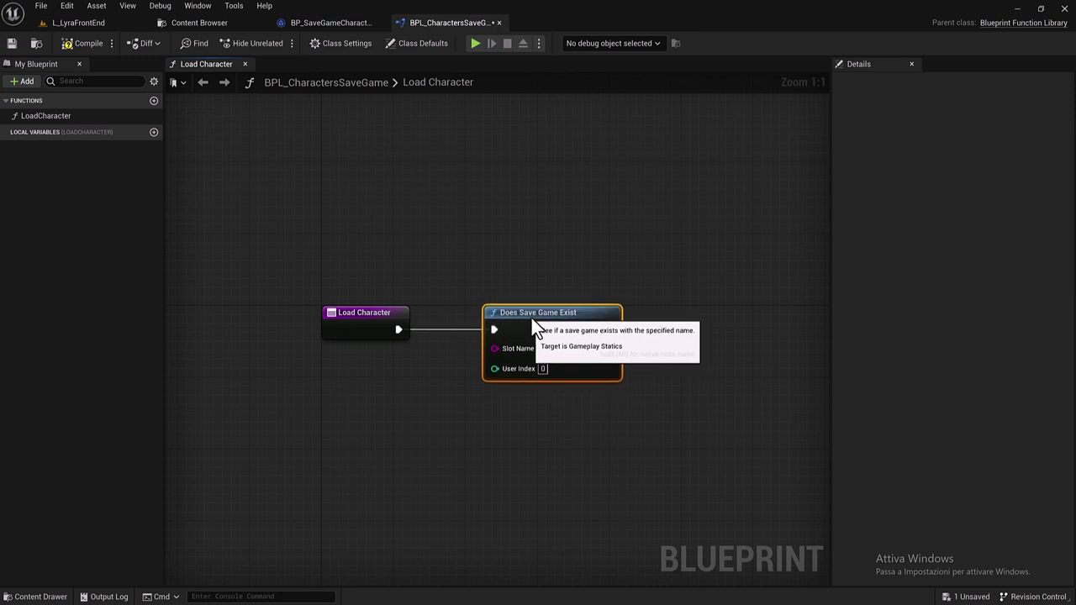
right_click_drag(629, 263, 477, 197)
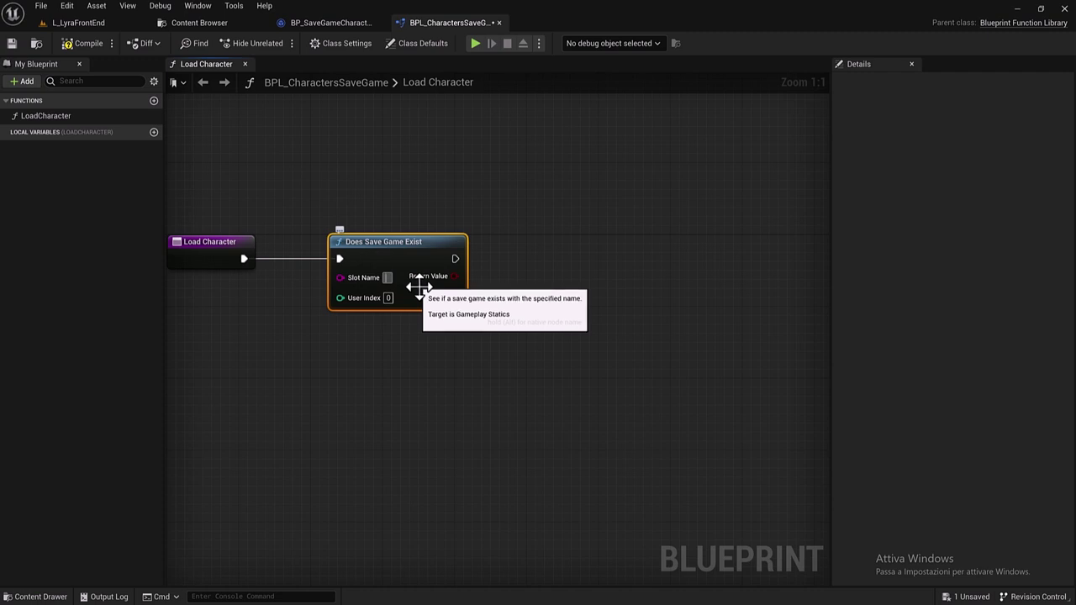
Step: Enter SlotSaveGameCharacter as the node's Slot Name
type("Slota")
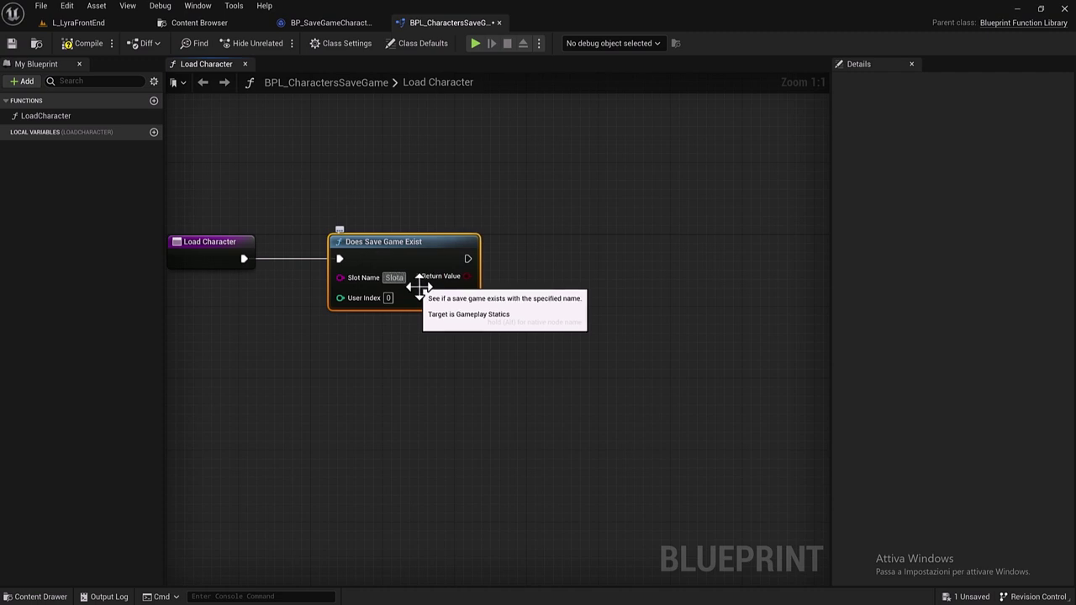
key("BackSpace")
type("S")
type("aveG")
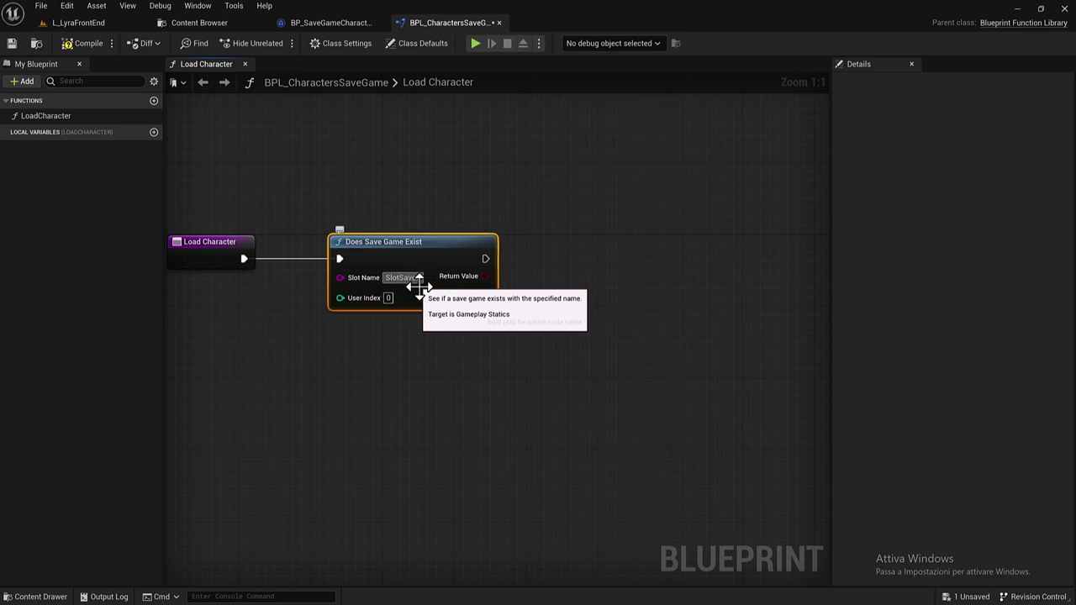
type("ame")
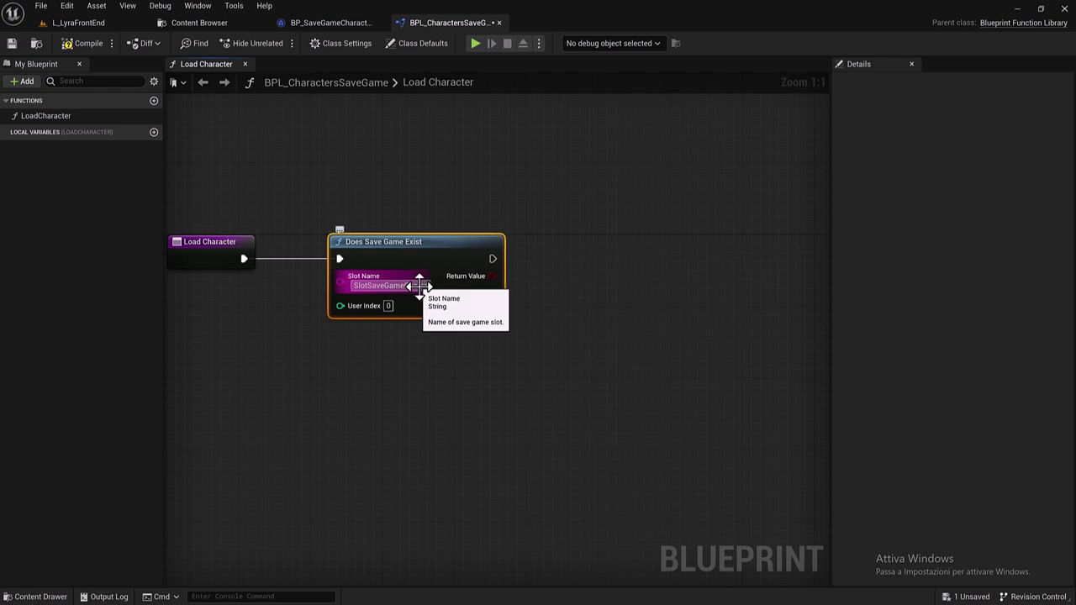
type("Slot")
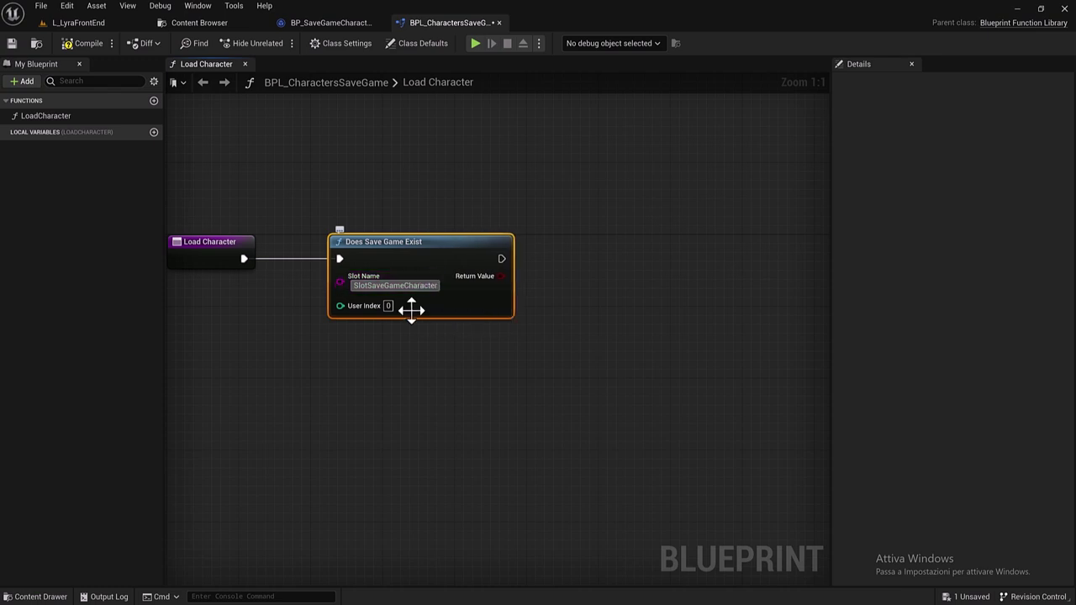
right_click_drag(364, 345, 440, 334)
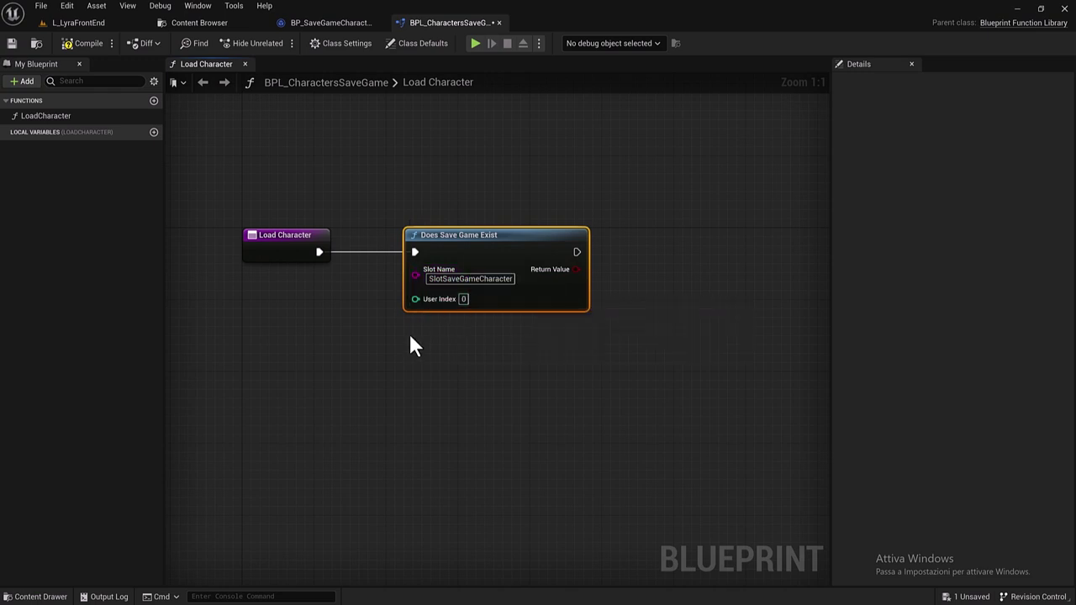
Step: Promote Slot Name to a local string variable named SlotSaveGameCharacter
left_click_drag(410, 276, 329, 314)
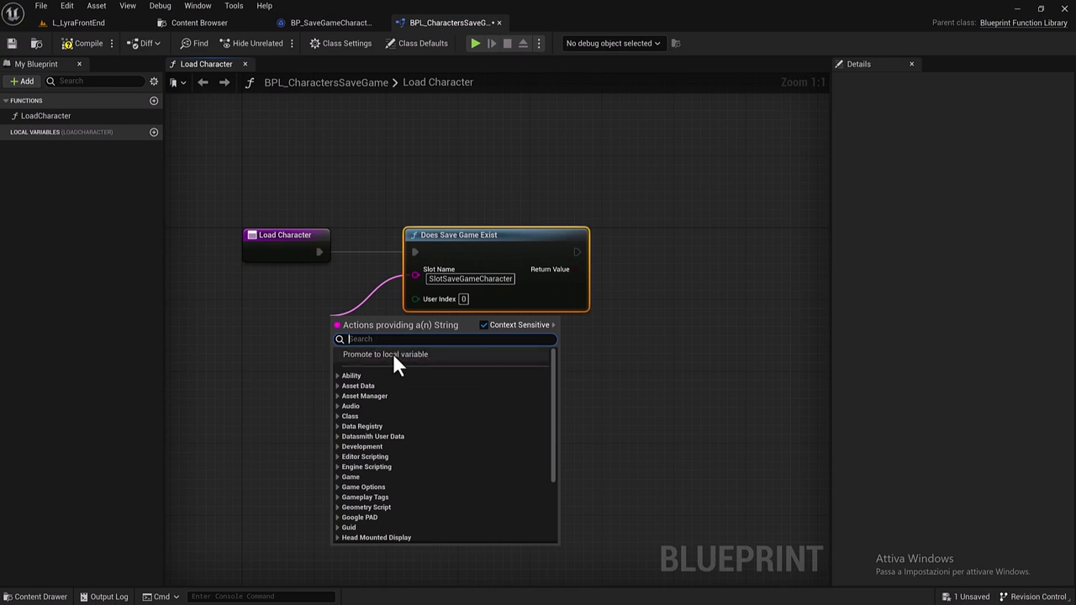
left_click(394, 356)
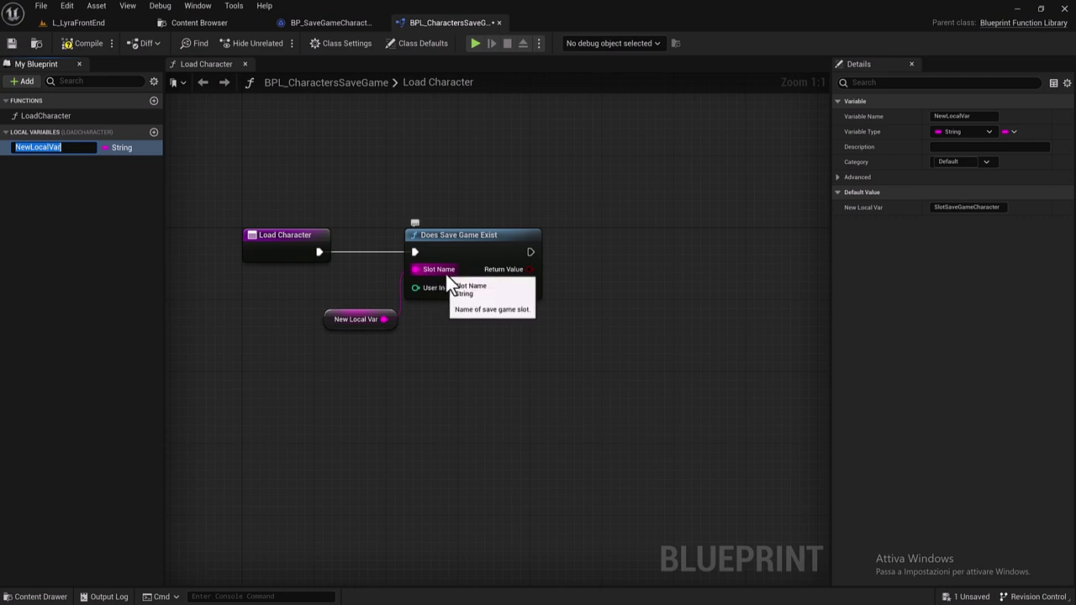
left_click(937, 208)
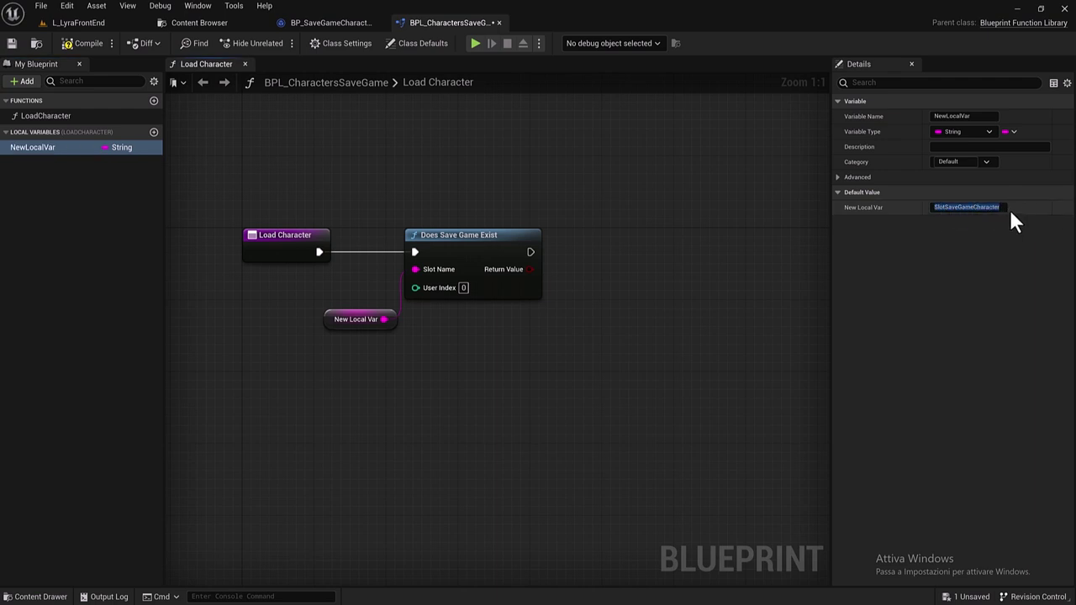
left_click(51, 151)
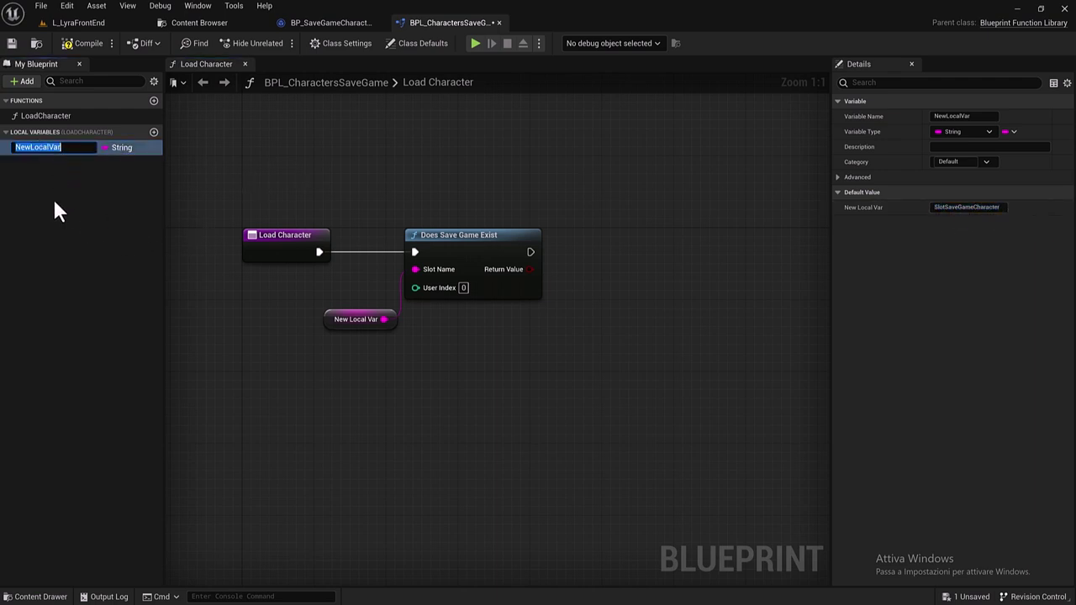
key("ctrl+v")
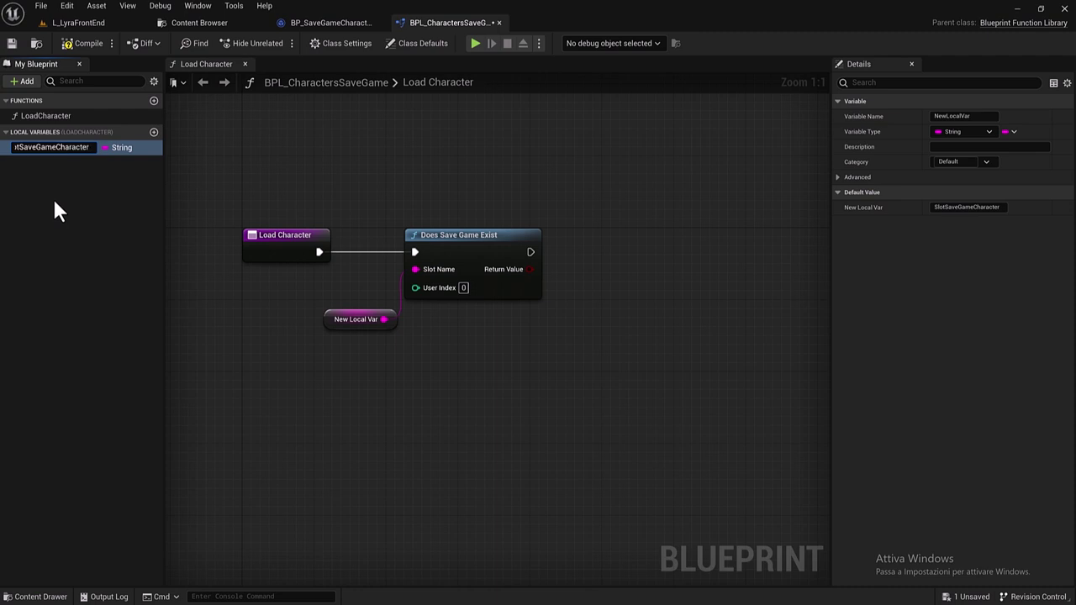
key("Return")
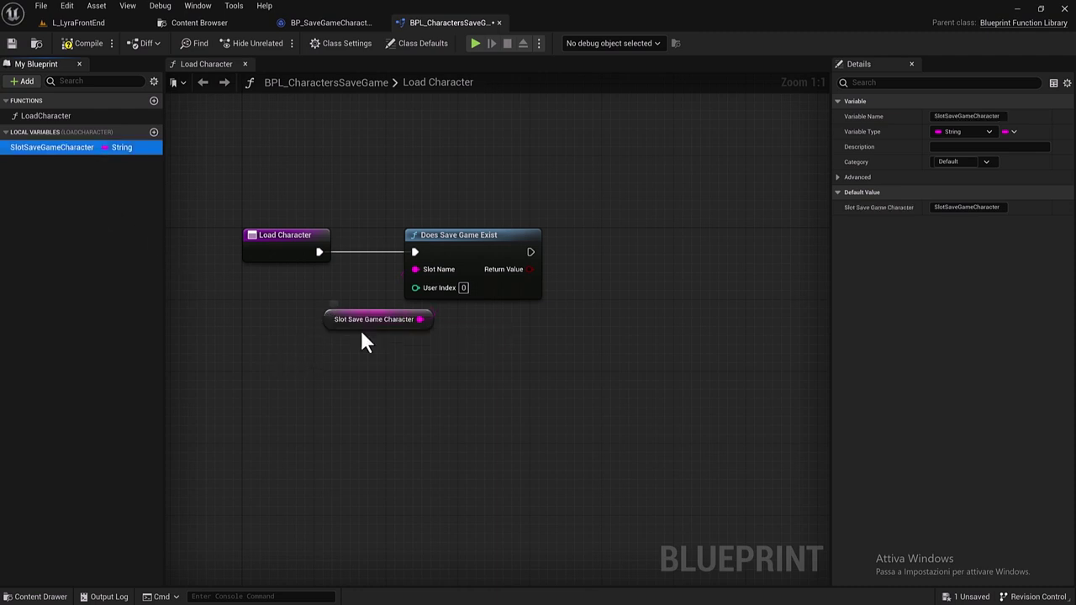
left_click_drag(370, 324, 452, 316)
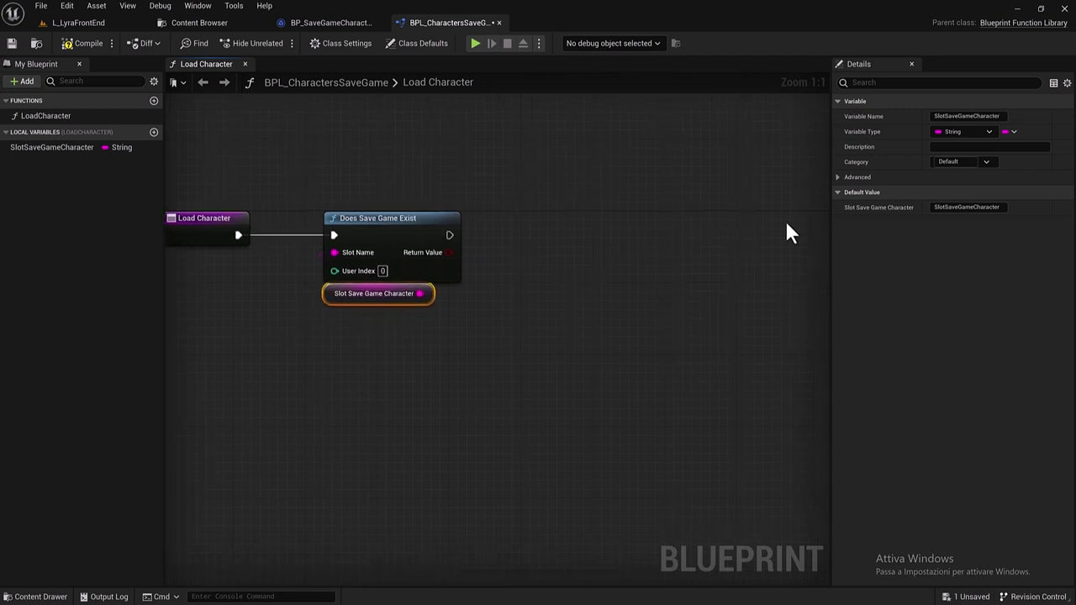
Step: Compile and save the function library, then check the SlotSaveGameCharacter variable
left_click(84, 47)
left_click(11, 43)
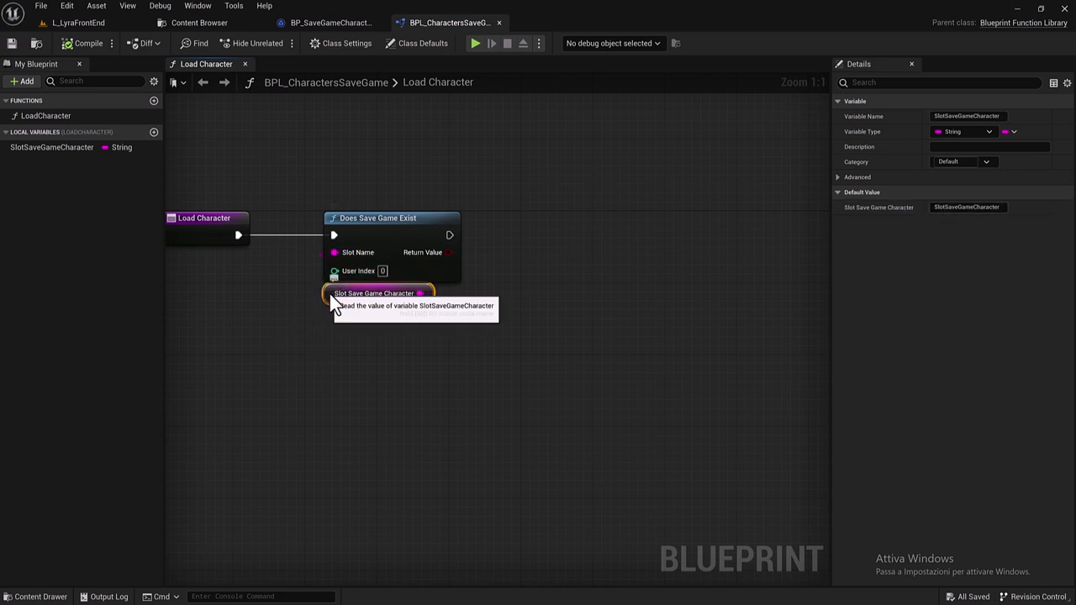
left_click(48, 147)
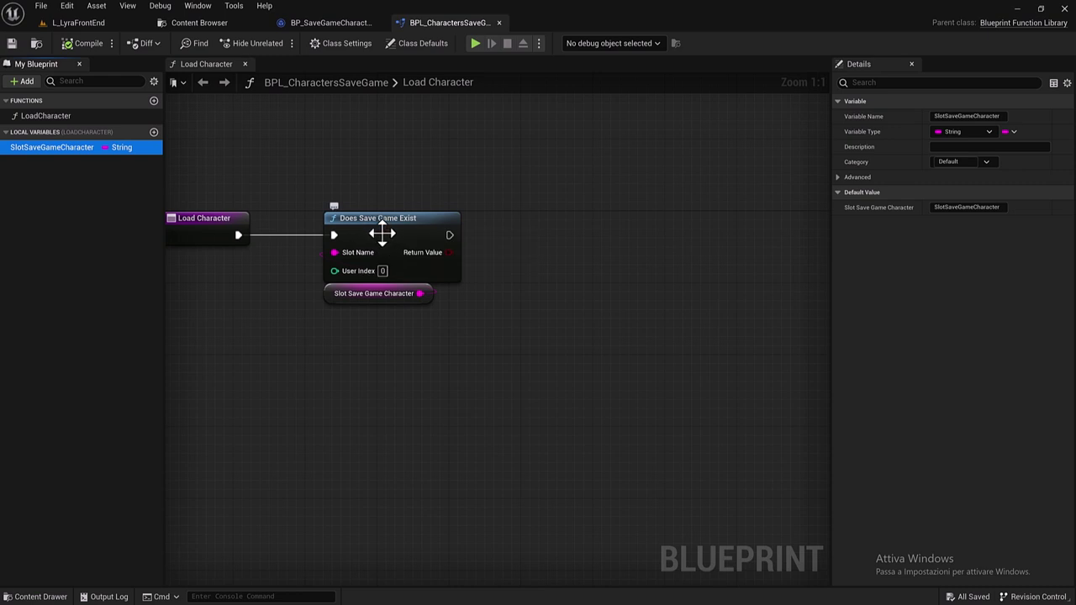
right_click_drag(538, 165, 571, 180)
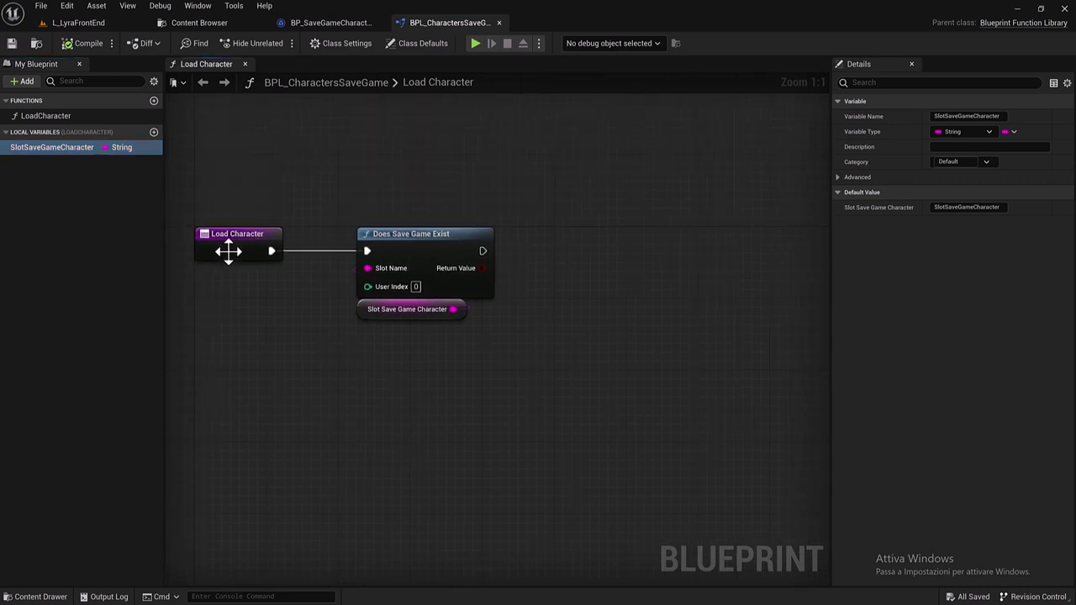
right_click_drag(558, 275, 460, 271)
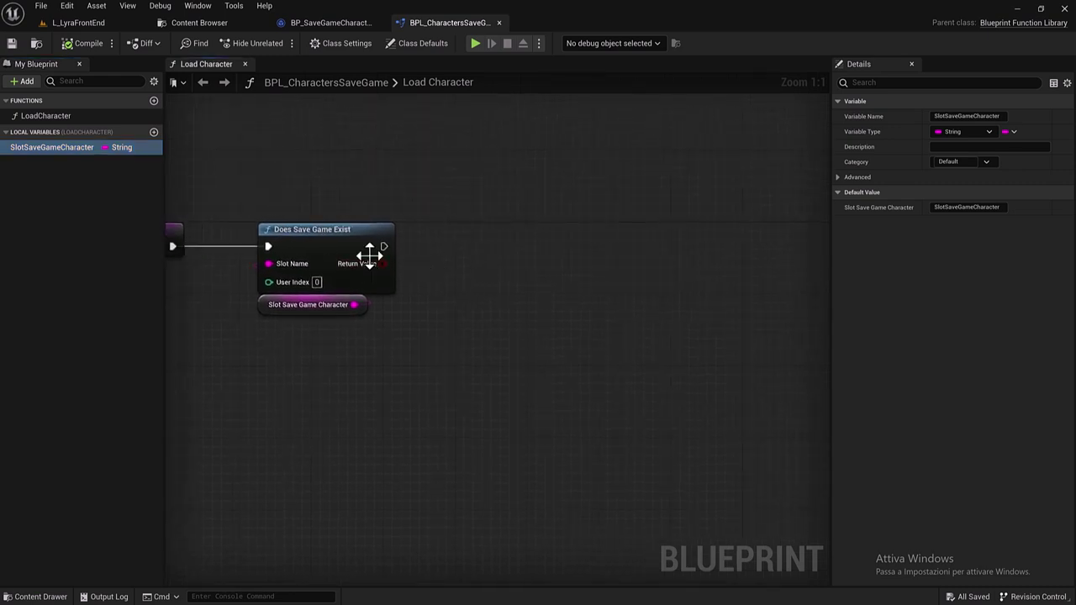
Step: Add a Branch driven by Does Save Game Exist's Return Value
left_click_drag(384, 263, 444, 265)
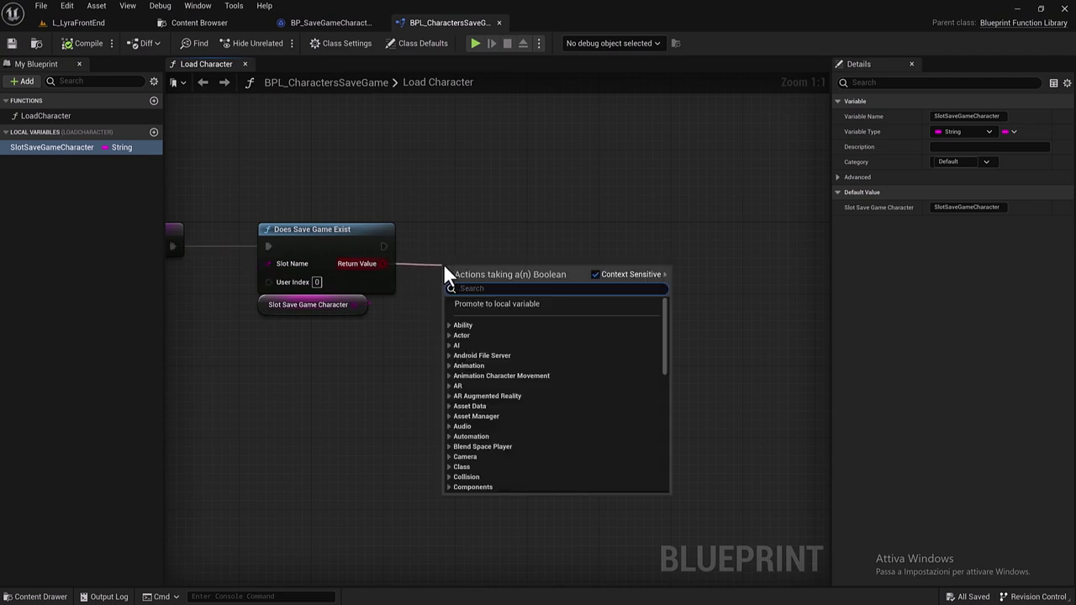
type("b")
key("Return")
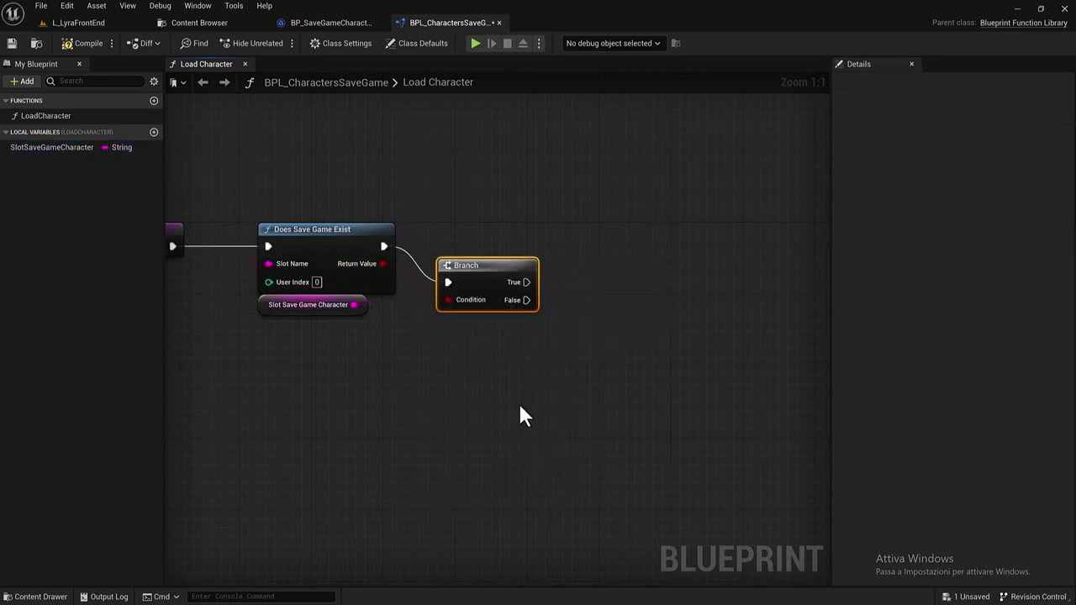
left_click_drag(462, 261, 452, 225)
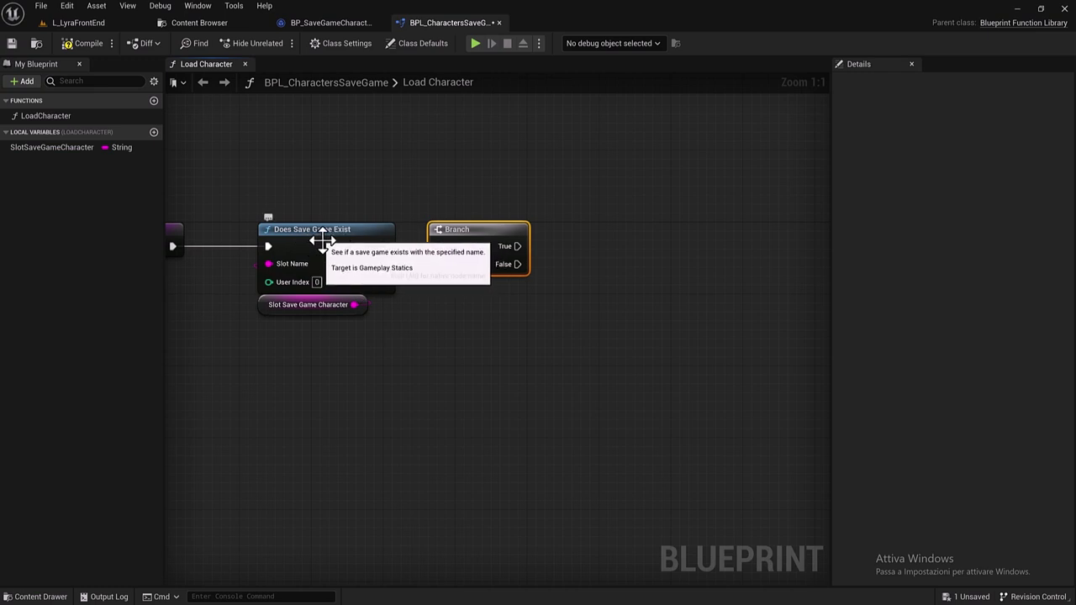
right_click_drag(471, 193, 456, 192)
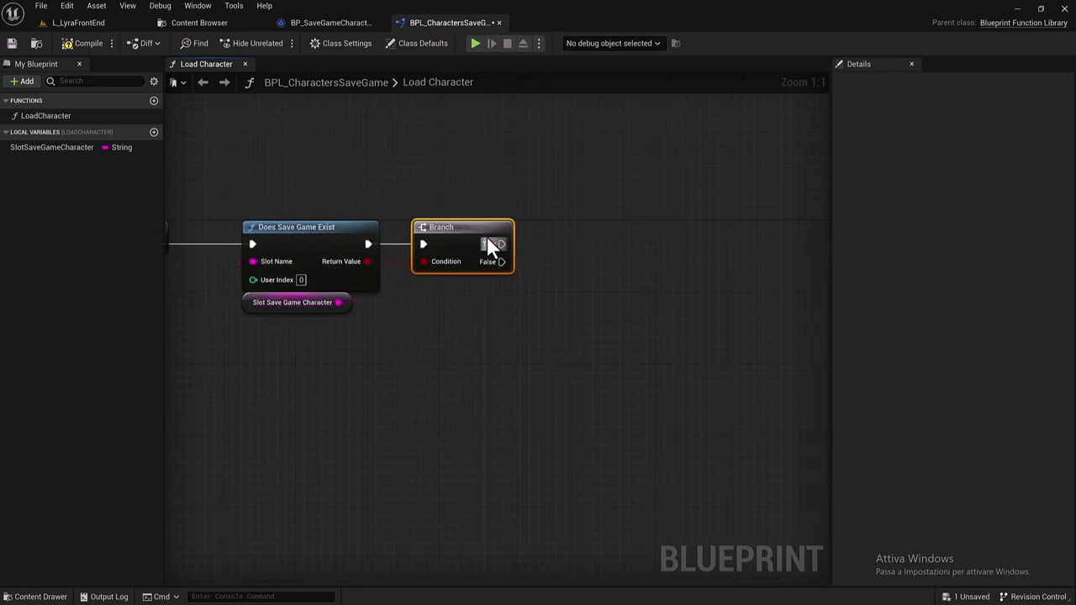
Step: Call Load Game from Slot from the Branch's True output
mouse_move(502, 243)
left_mouse_down()
mouse_move(550, 253)
mouse_move(549, 242)
left_mouse_up()
type("load")
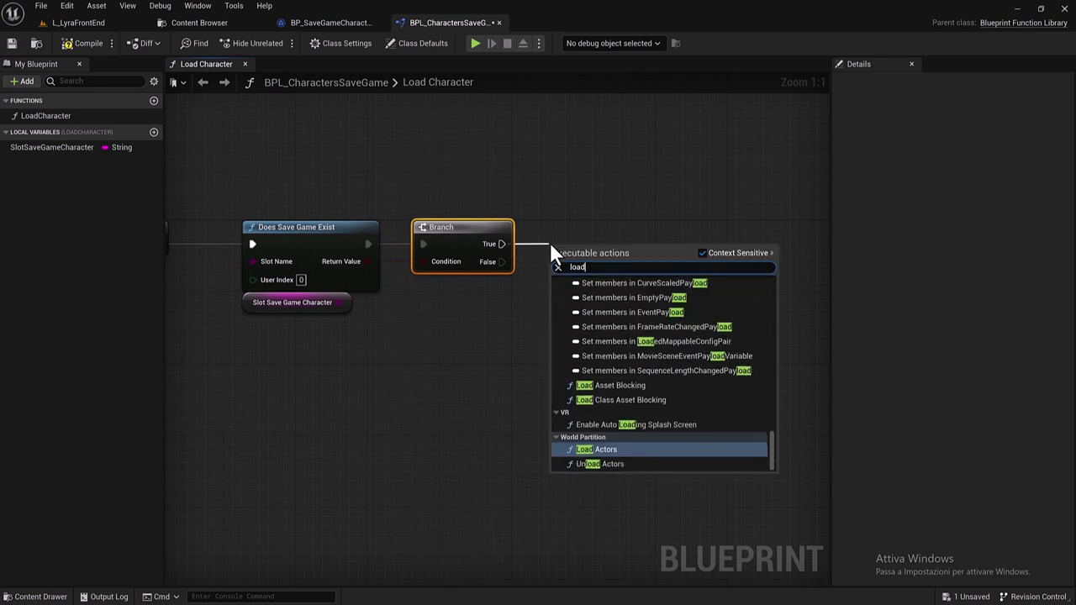
type(" game")
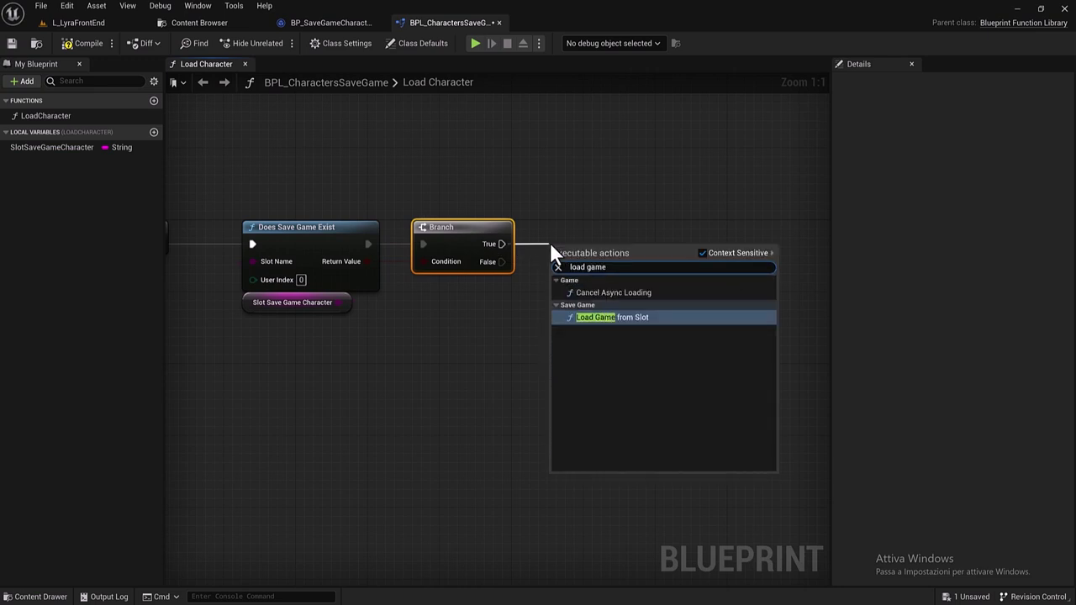
left_click(614, 316)
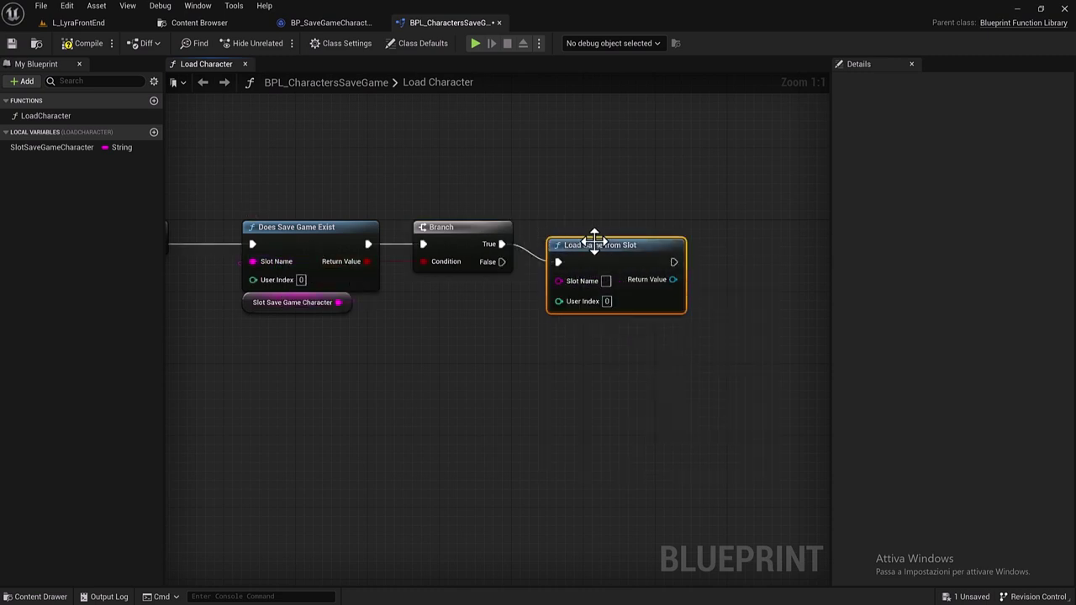
left_click_drag(594, 240, 595, 222)
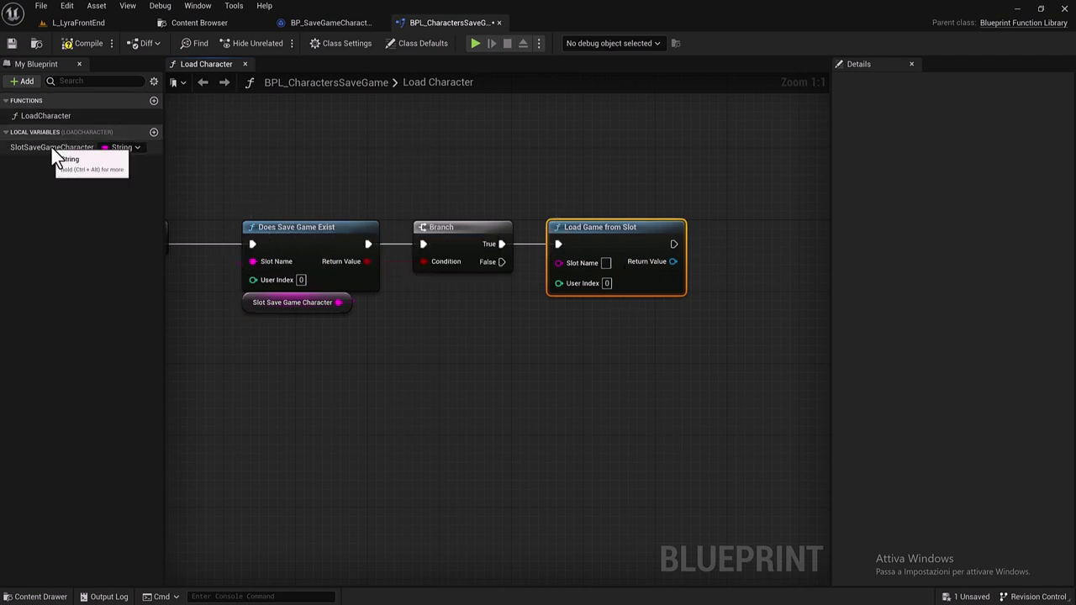
Step: Wire a SlotSaveGameCharacter getter into Load Game from Slot's Slot Name pin
mouse_move(53, 153)
left_mouse_down()
mouse_move(556, 263)
mouse_move(616, 321)
left_mouse_up()
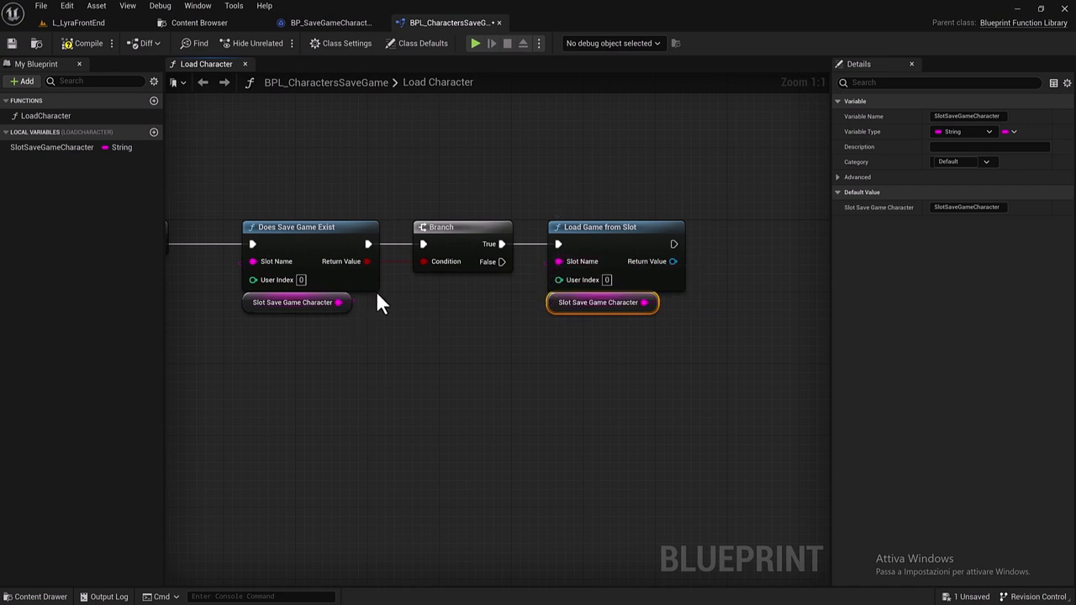
right_click_drag(508, 334, 408, 319)
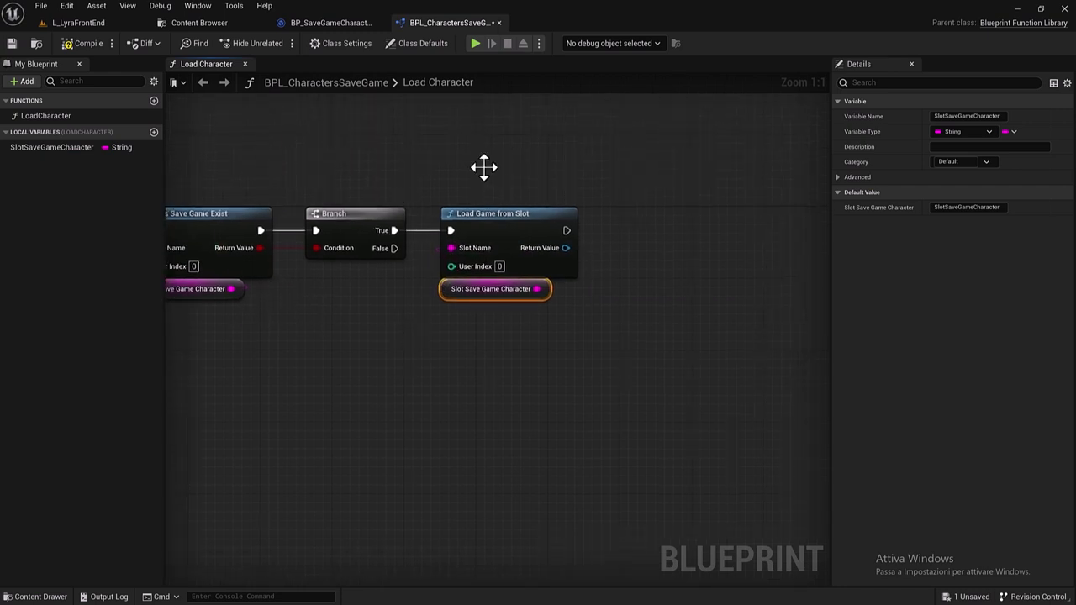
right_click_drag(668, 348, 584, 348)
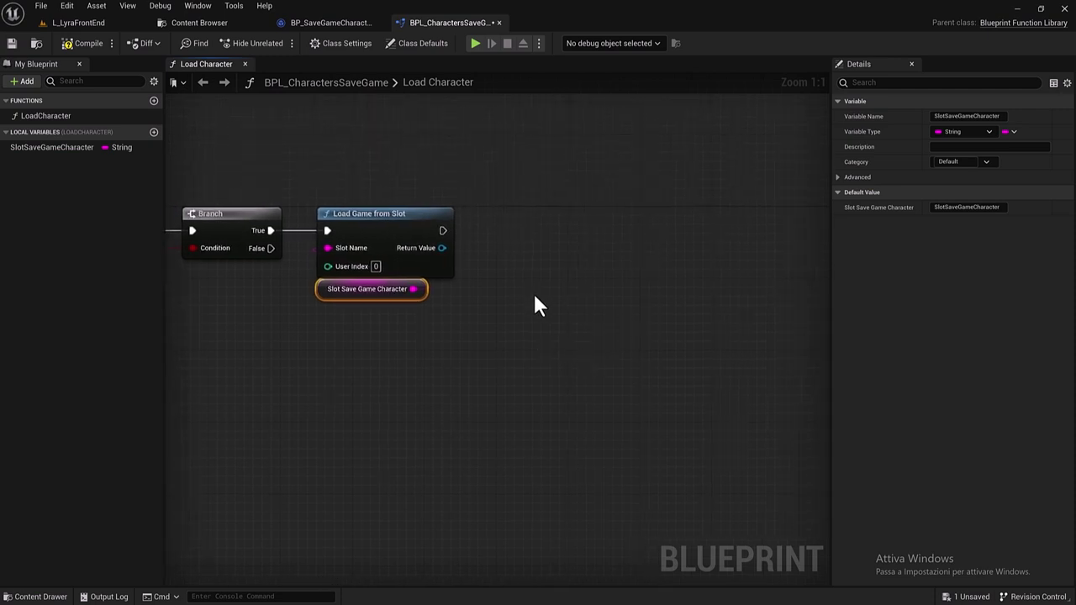
right_click_drag(399, 331, 645, 324)
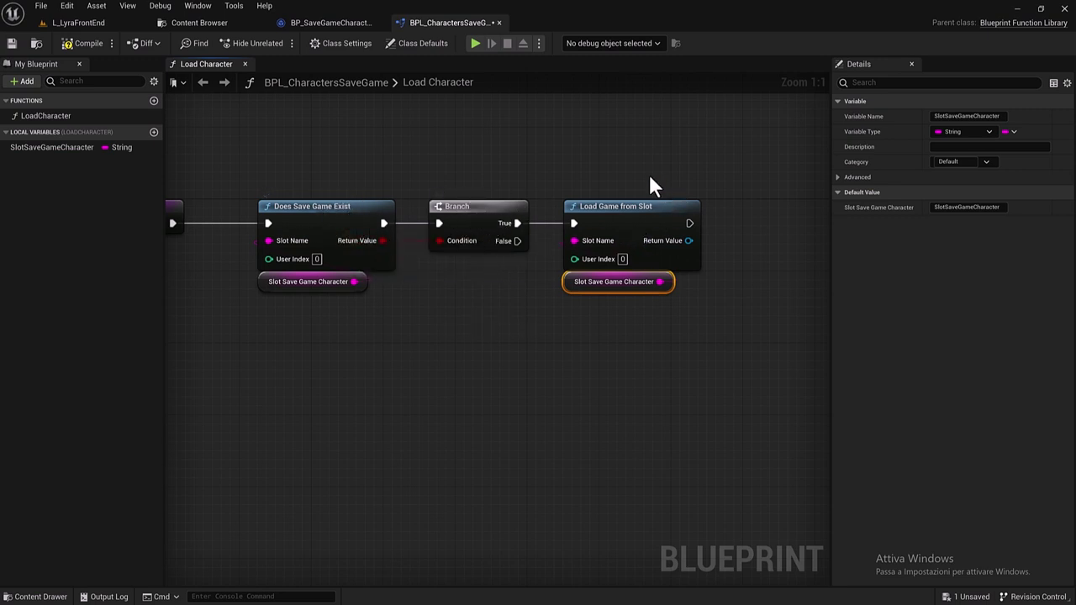
right_click_drag(648, 173, 562, 215)
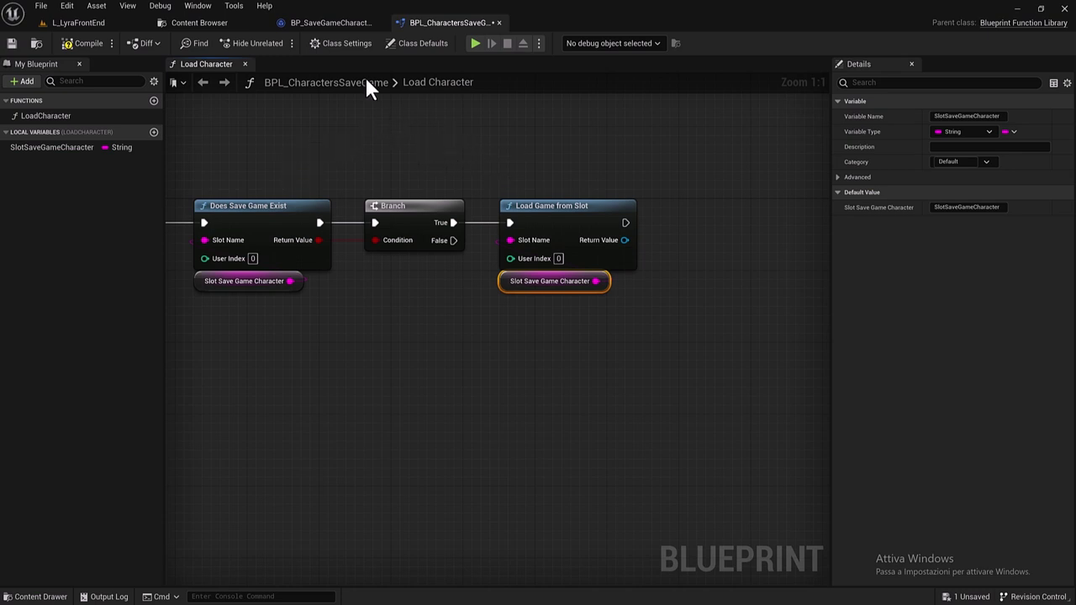
Step: Add an output parameter to Load Character, creating a Return Node with a Boolean NewParam
left_click(324, 22)
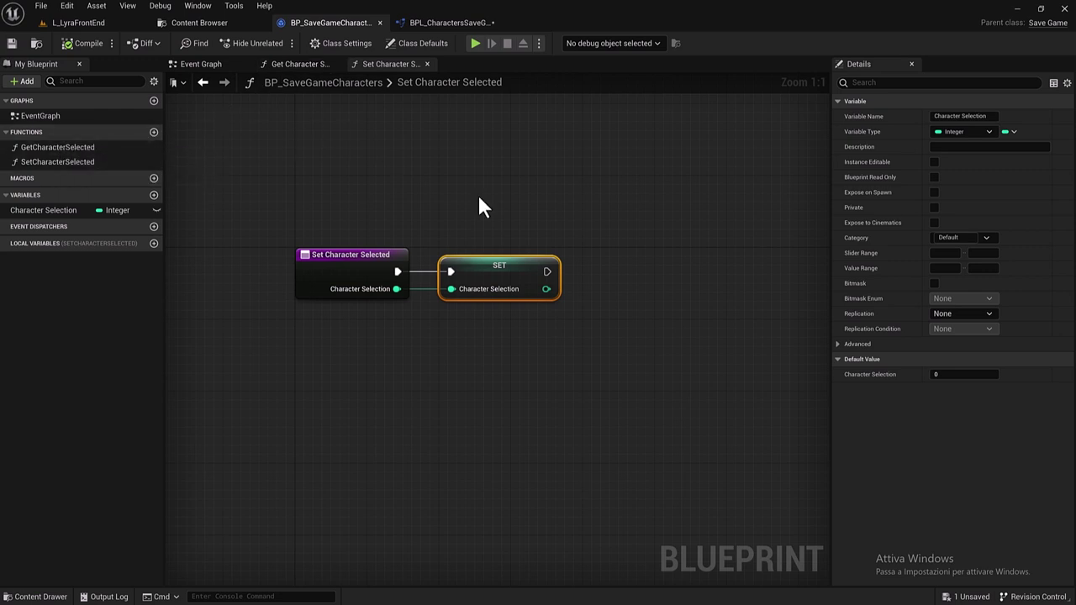
left_click(431, 25)
left_click(267, 217)
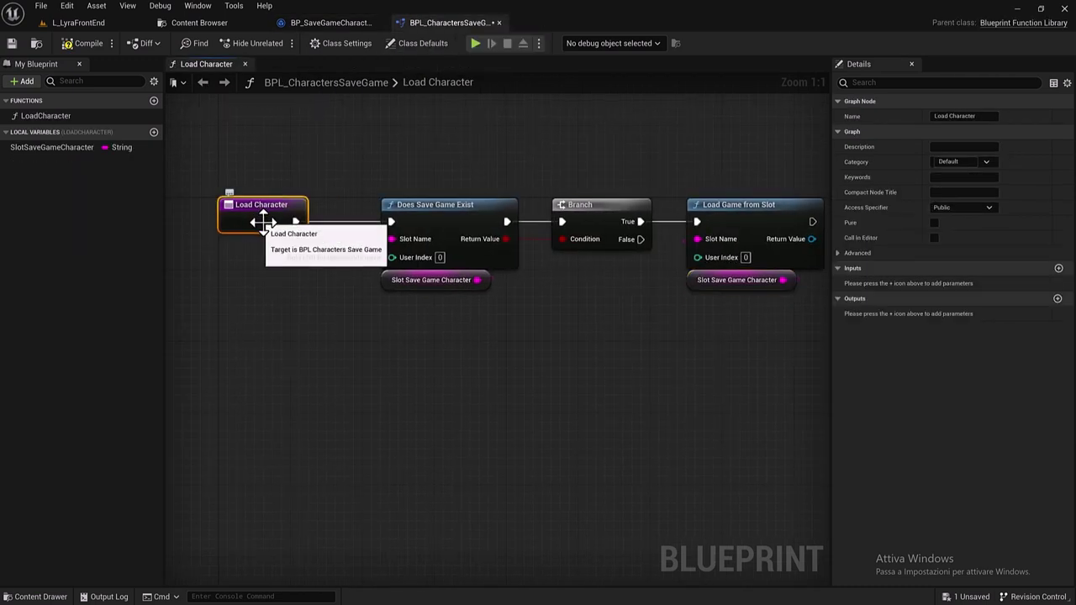
left_click(1058, 298)
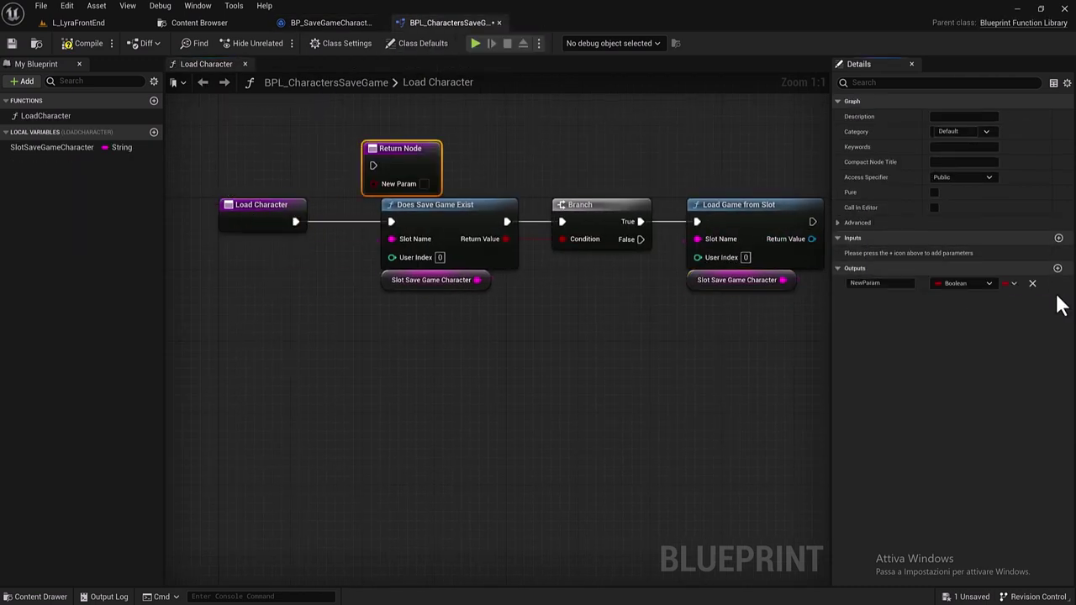
Step: Place the Return Node under Load Game from Slot and connect the Branch's False output
left_click_drag(399, 158, 750, 312)
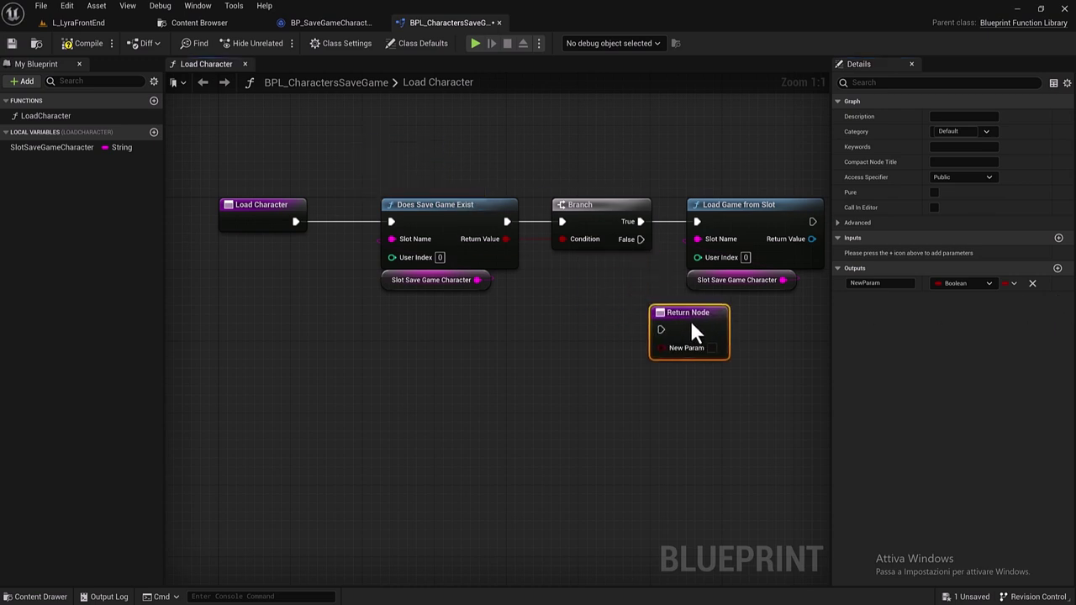
right_click_drag(647, 353, 377, 349)
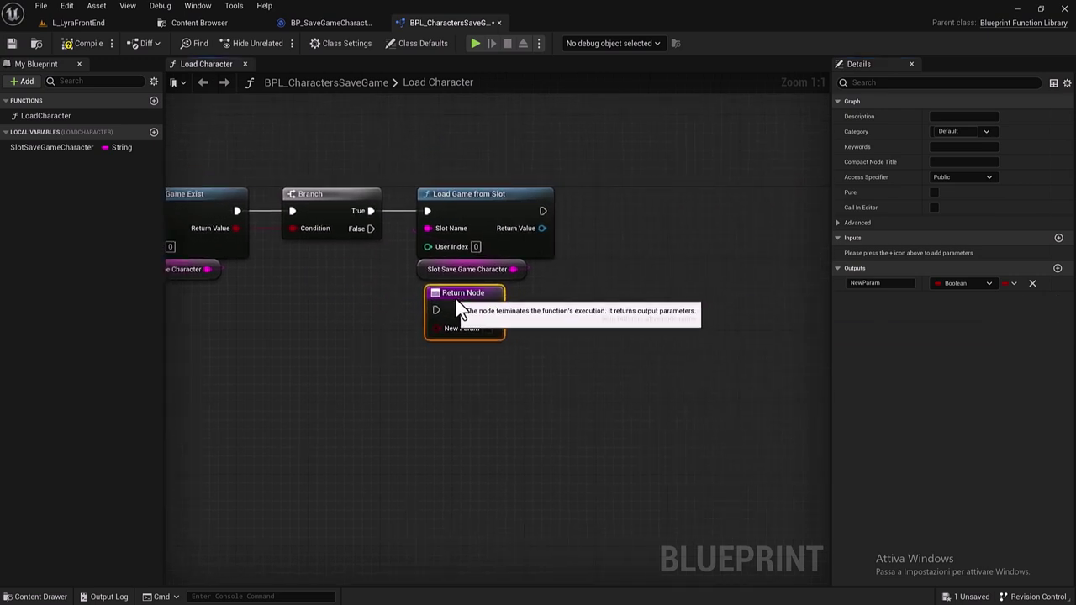
left_click_drag(479, 304, 453, 296)
left_click_drag(370, 229, 427, 311)
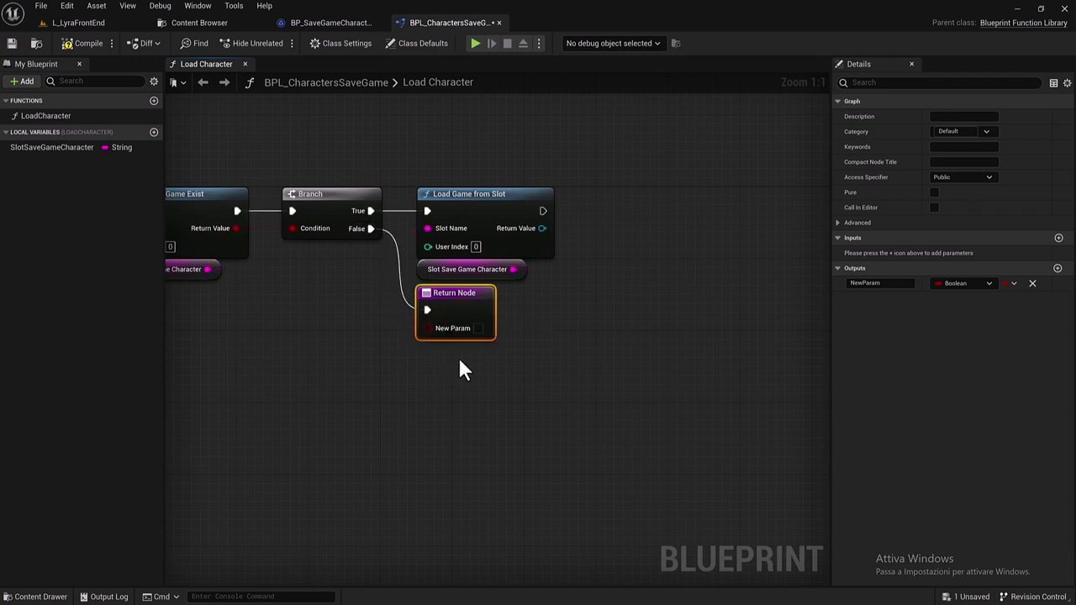
Step: Rename the output NewParam to CharacterSelection and change its type from Boolean to Integer
left_click(883, 282)
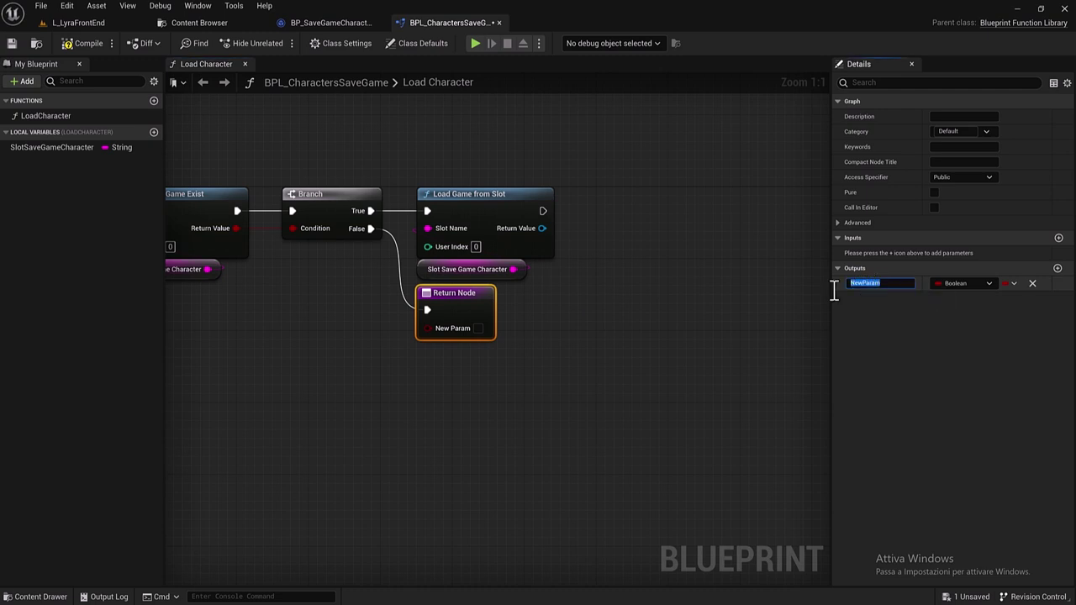
left_click(328, 24)
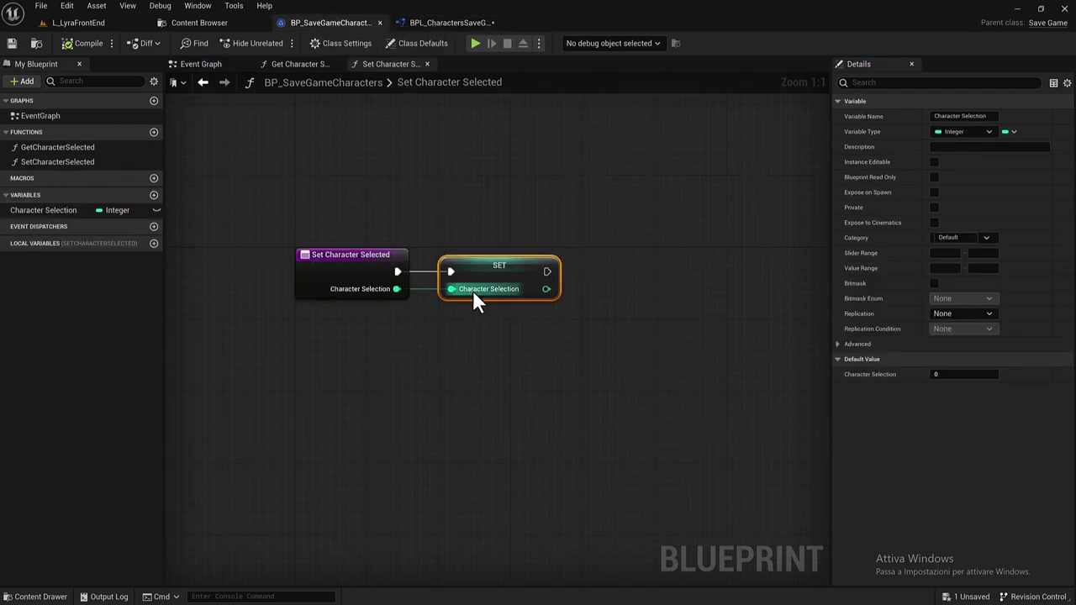
left_click(445, 23)
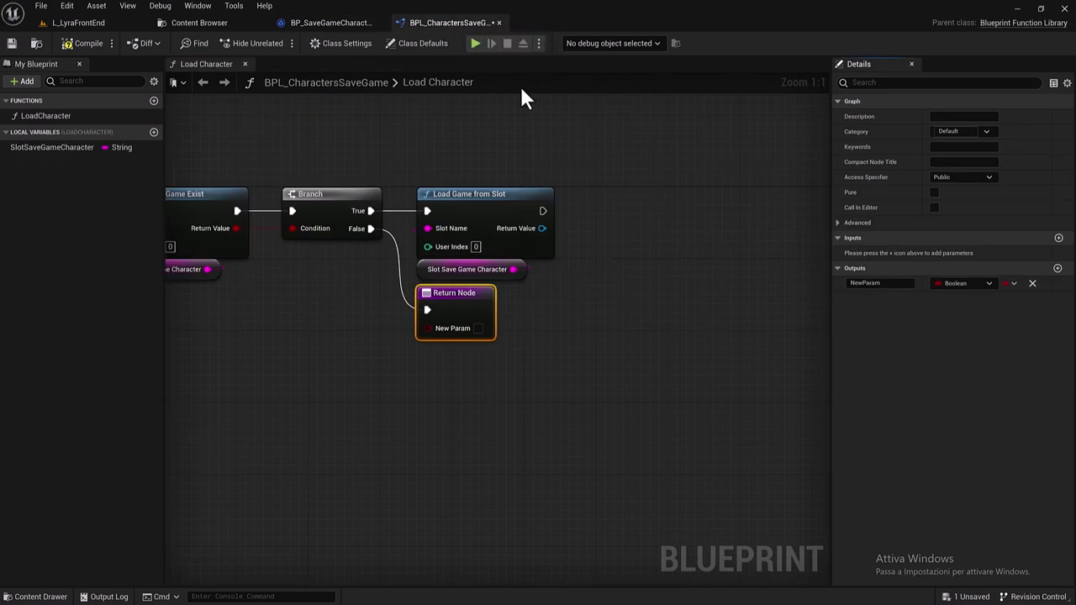
left_click(853, 284)
type("Character")
type("Se")
type("lection")
key("Return")
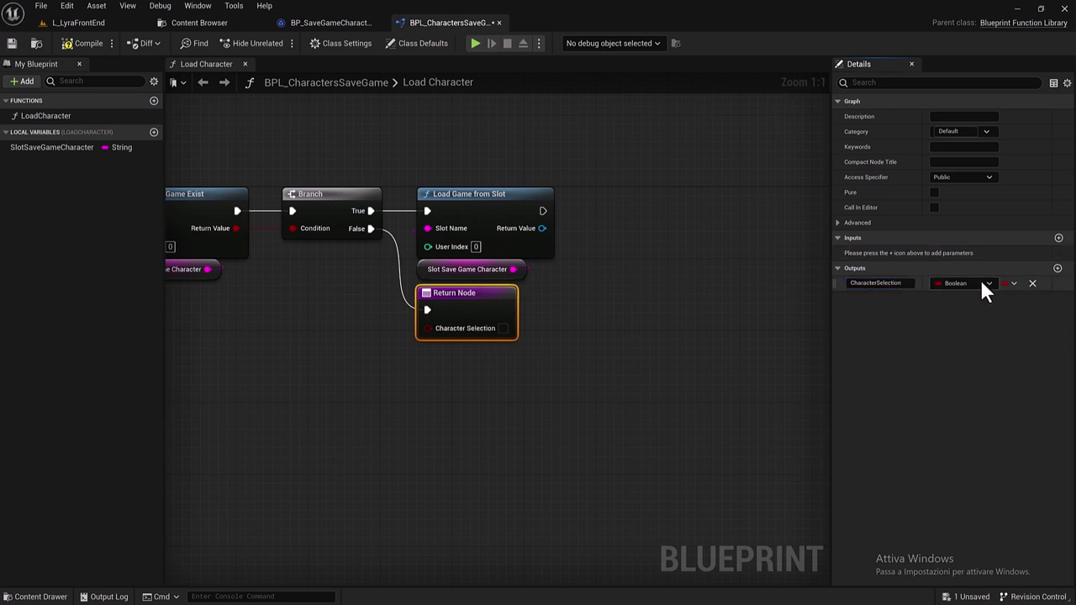
left_click(977, 283)
left_click(938, 336)
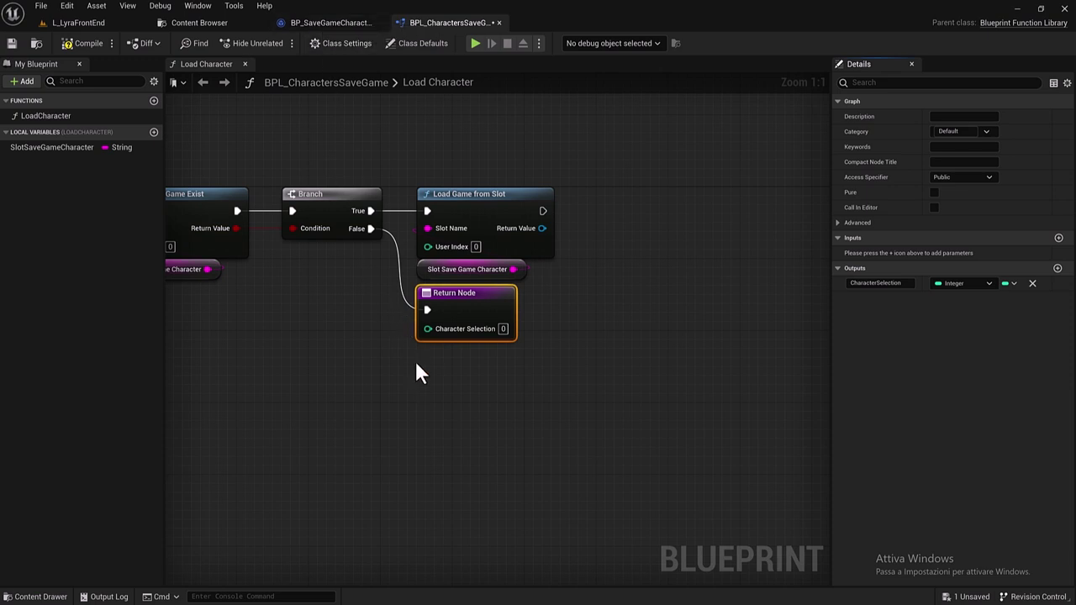
right_click_drag(627, 183, 538, 198)
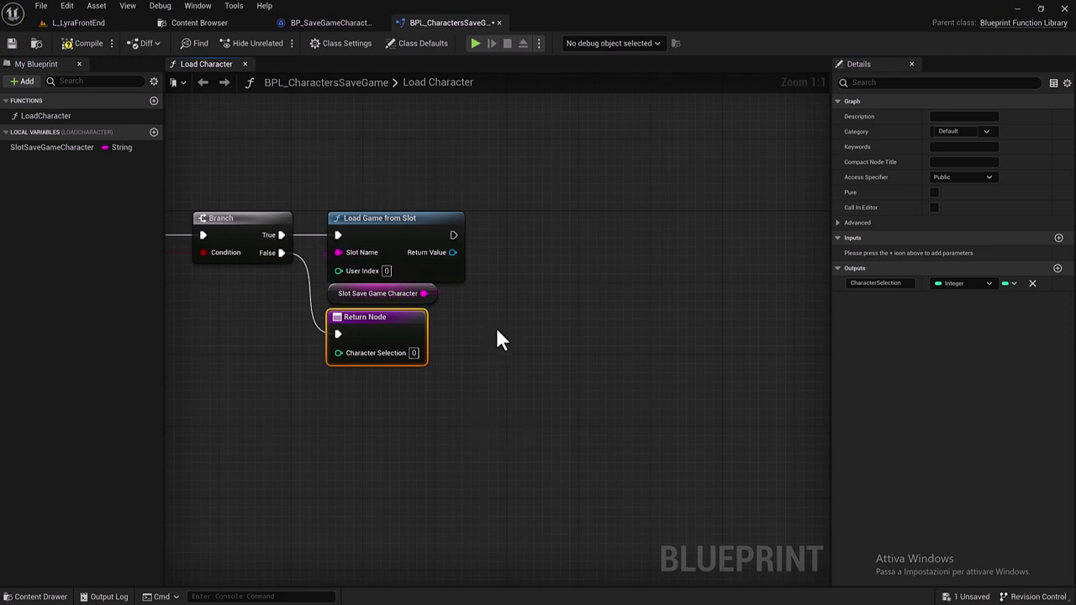
mouse_move(496, 332)
right_mouse_down()
mouse_move(497, 360)
mouse_move(508, 352)
mouse_move(496, 375)
right_mouse_up()
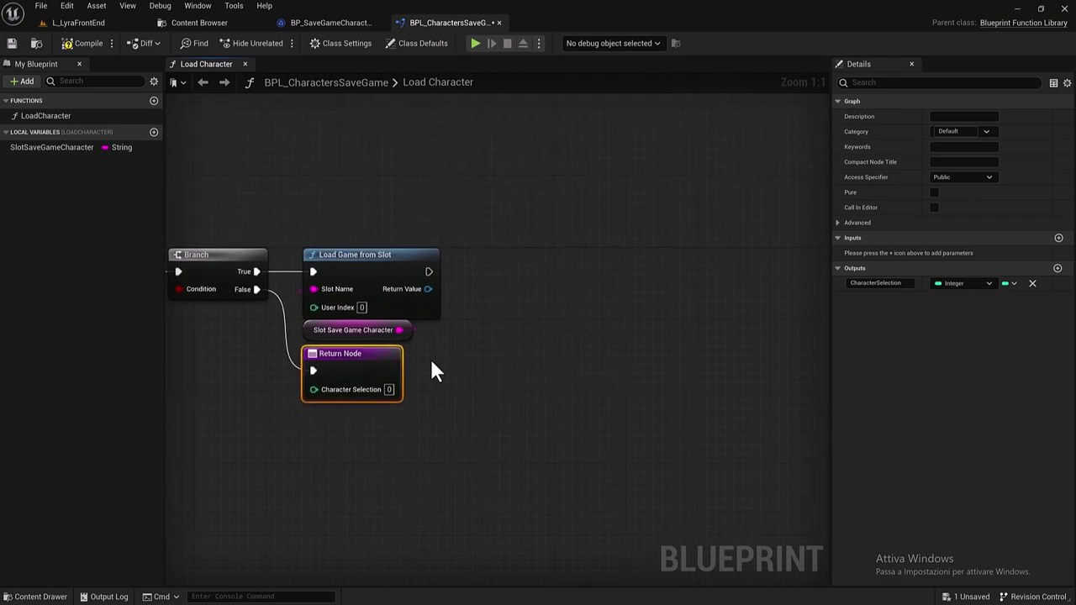
right_click_drag(489, 270, 439, 276)
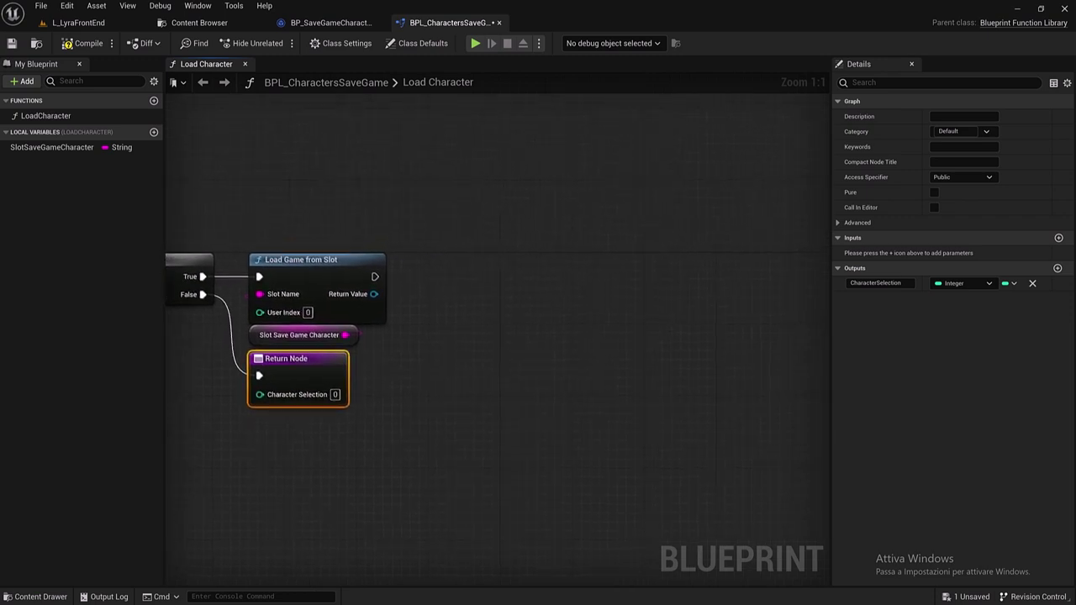
Step: Cast Load Game from Slot's Return Value to BP_SaveGameCharacters, aligned beside the load node
left_click_drag(374, 294, 421, 326)
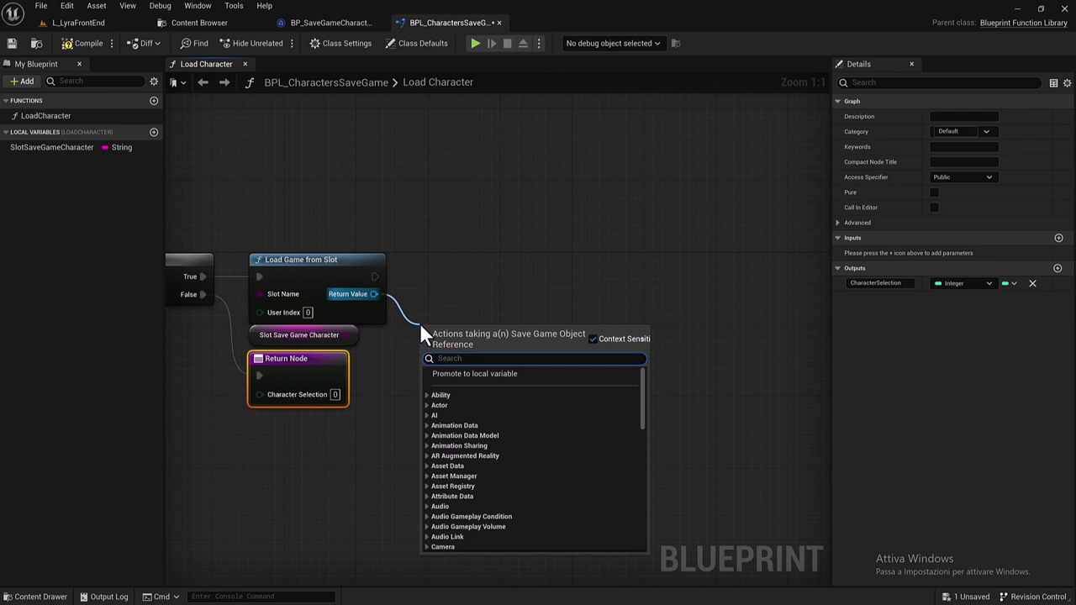
type("cas")
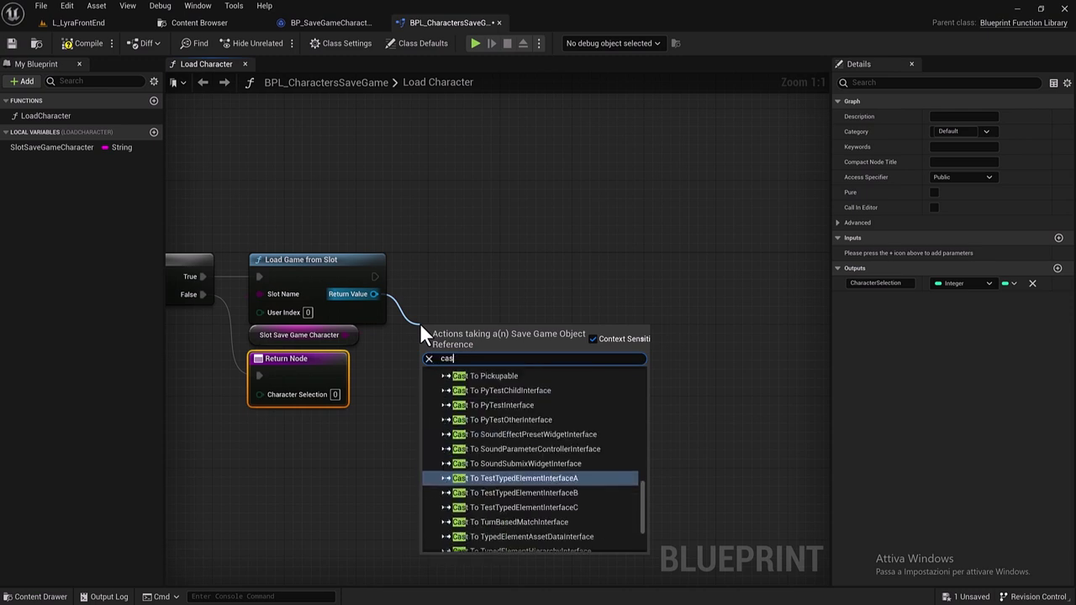
type("t save")
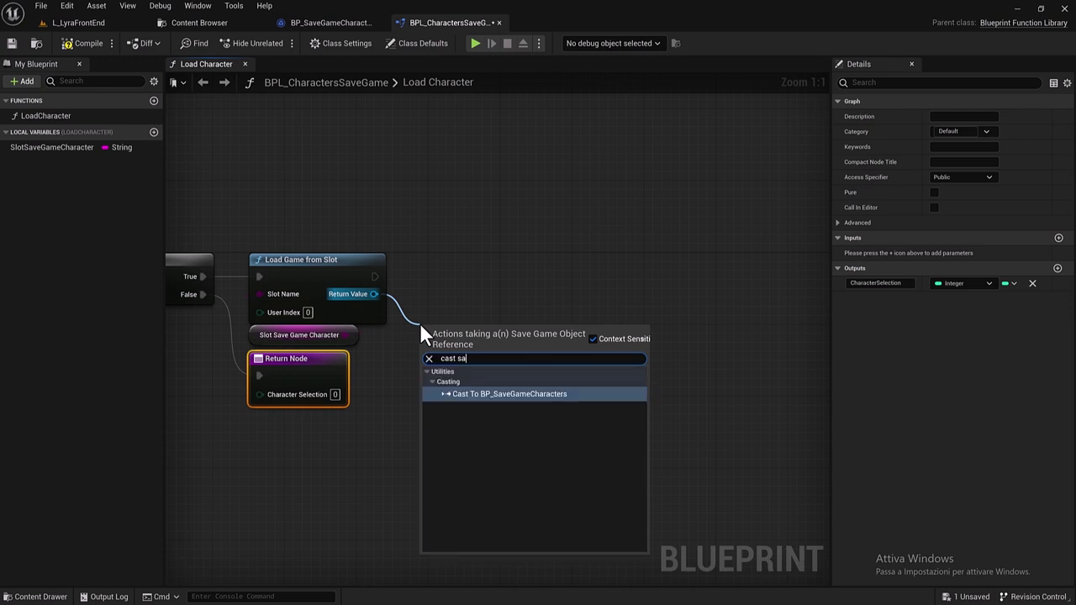
left_click(525, 394)
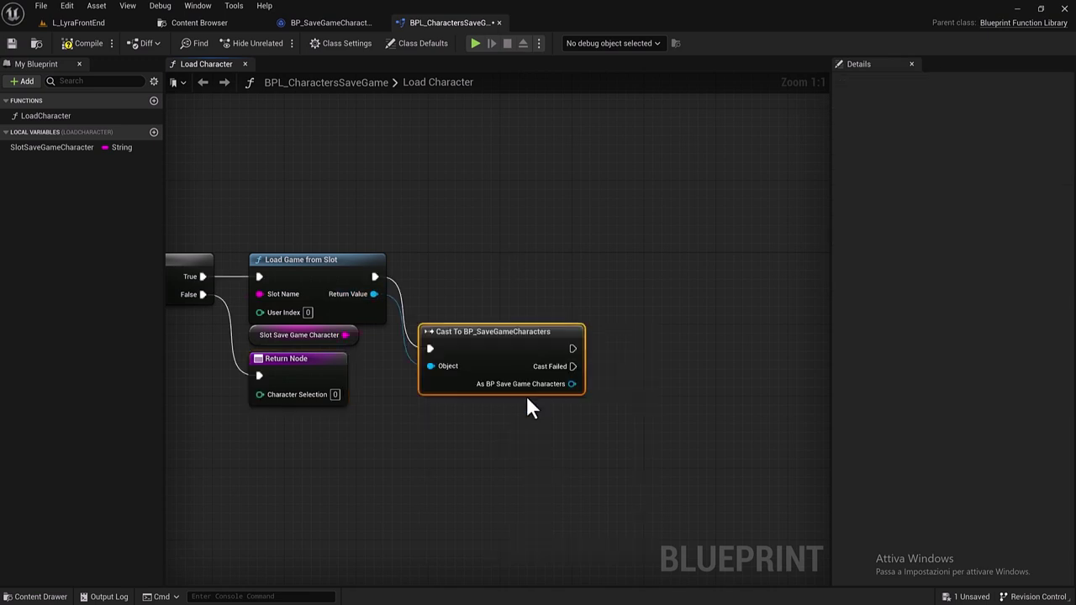
left_click_drag(497, 347, 494, 280)
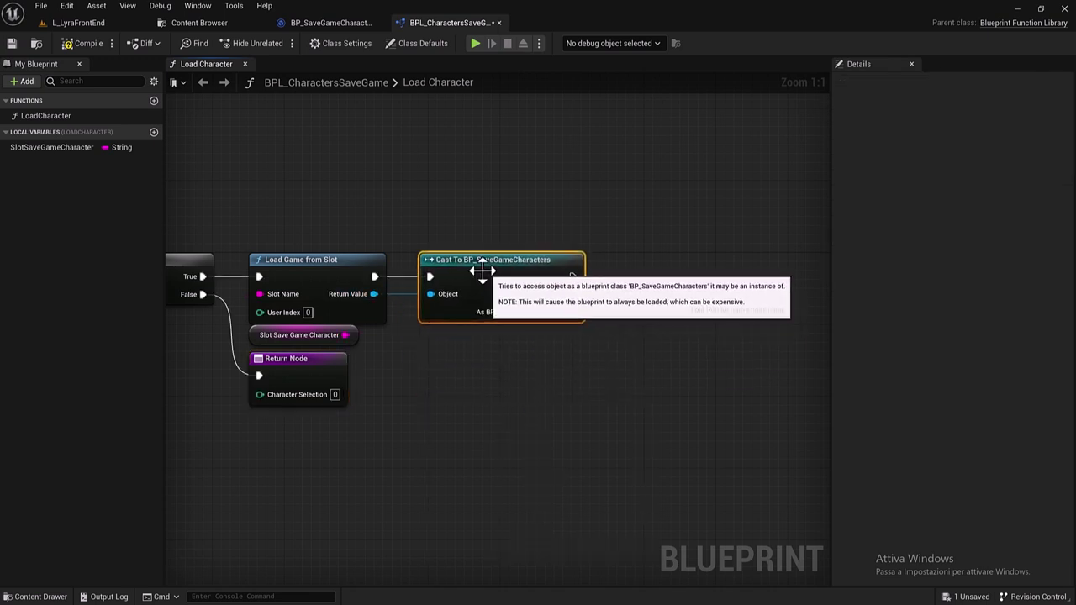
left_click(315, 21)
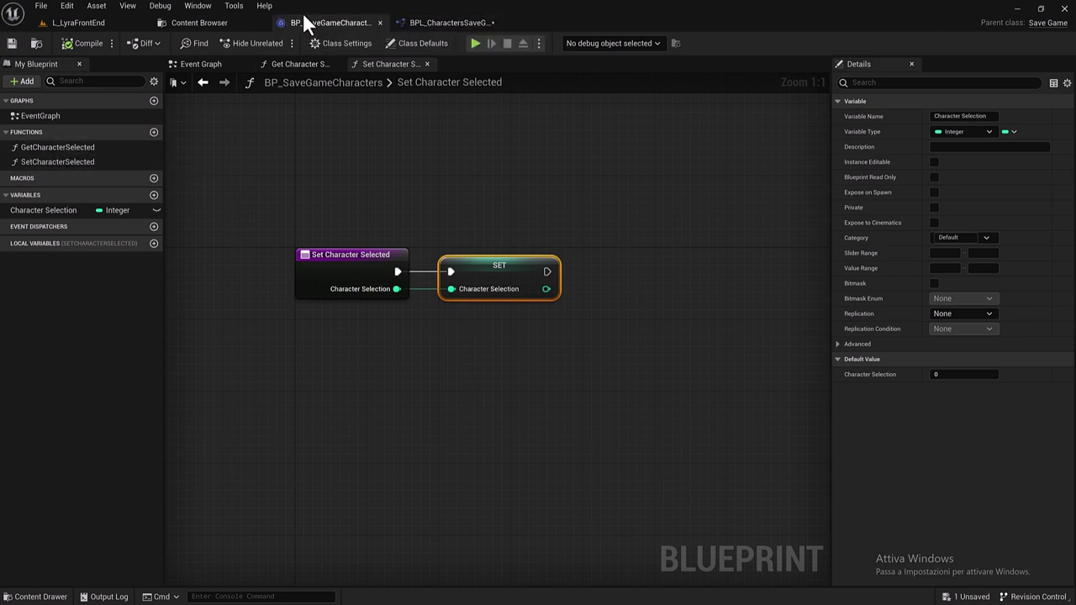
Step: Call Get Character Selected on the cast's As BP Save Game Characters output, placed beside the cast
left_click(454, 25)
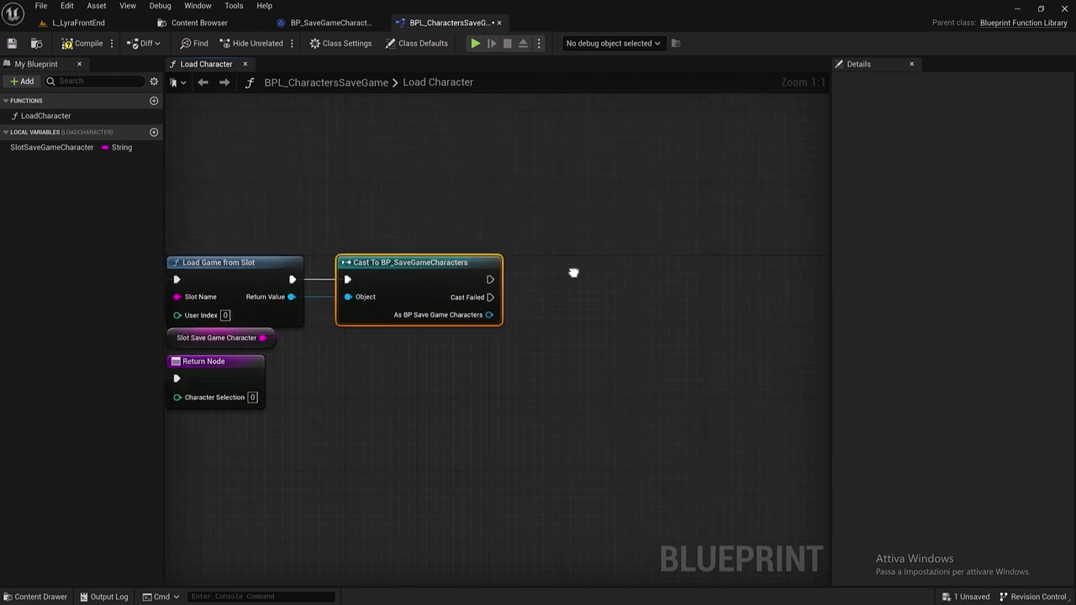
right_click_drag(574, 271, 422, 296)
left_click_drag(419, 337, 484, 365)
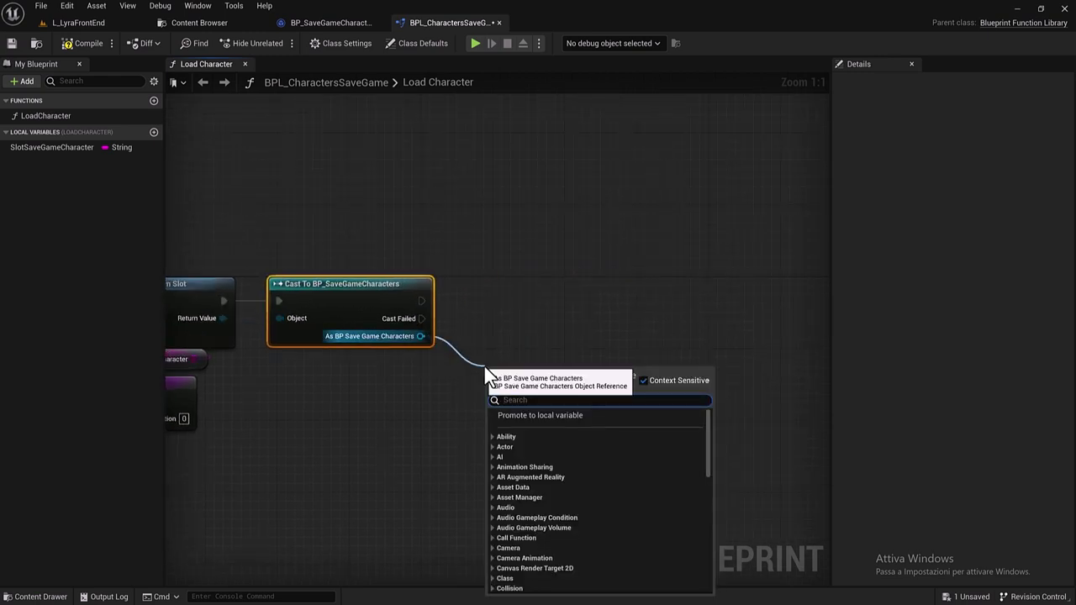
type("get s")
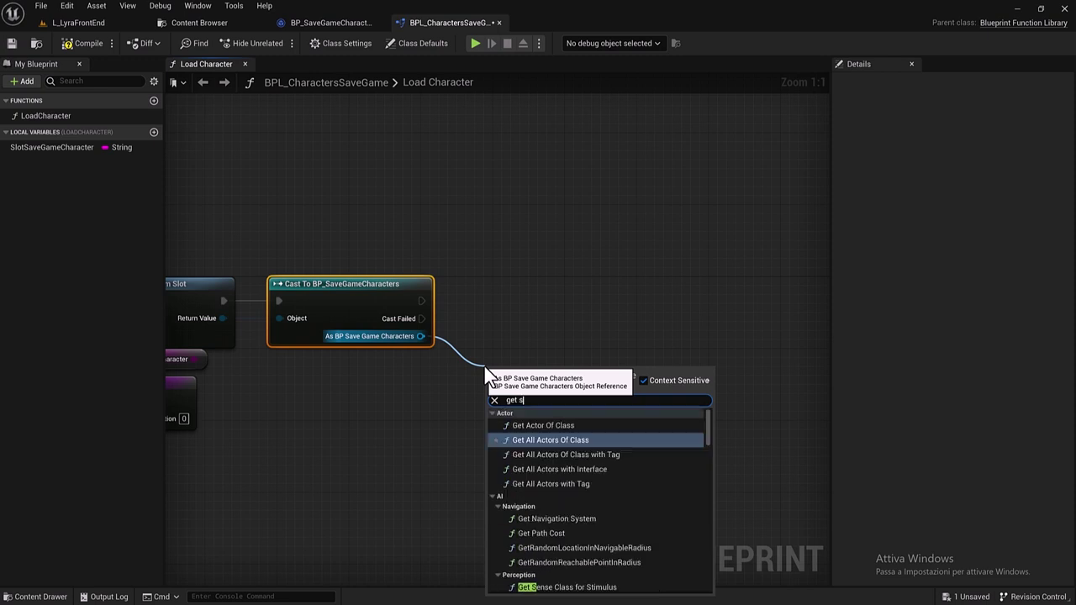
type("ele")
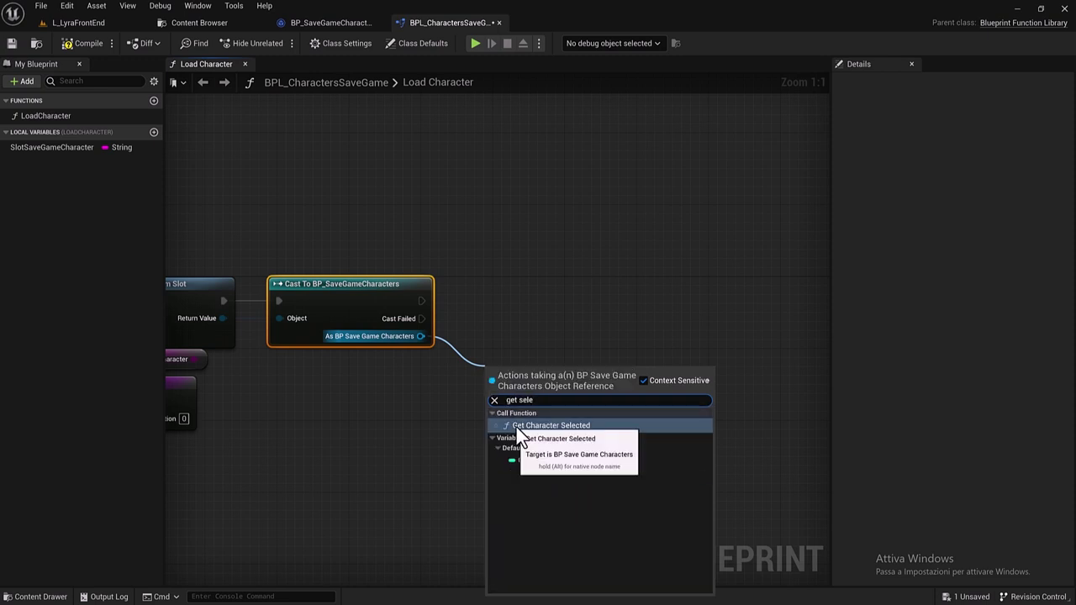
left_click(517, 427)
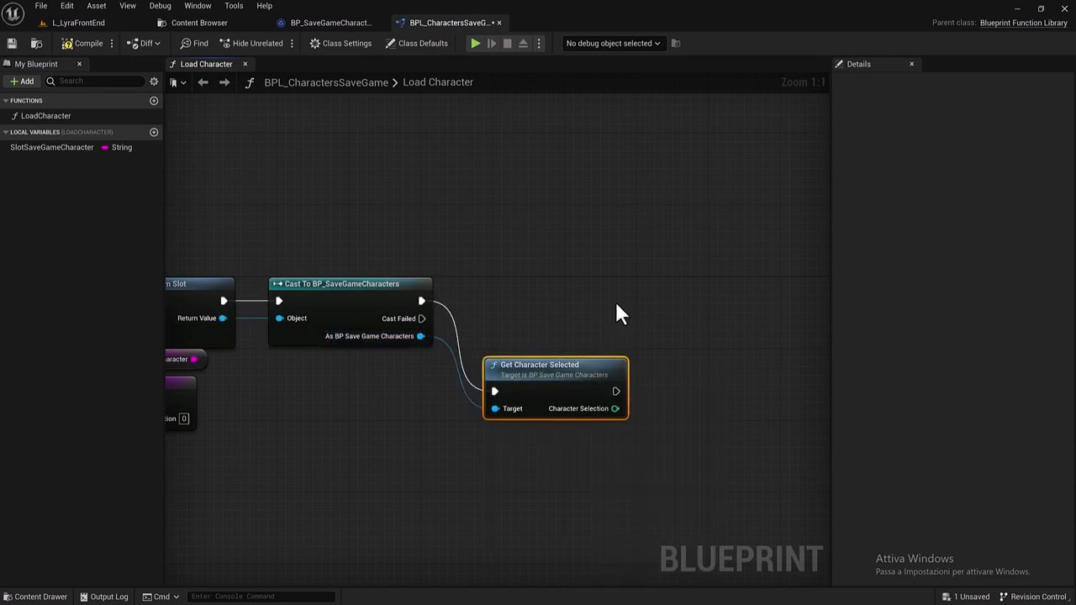
left_click(294, 23)
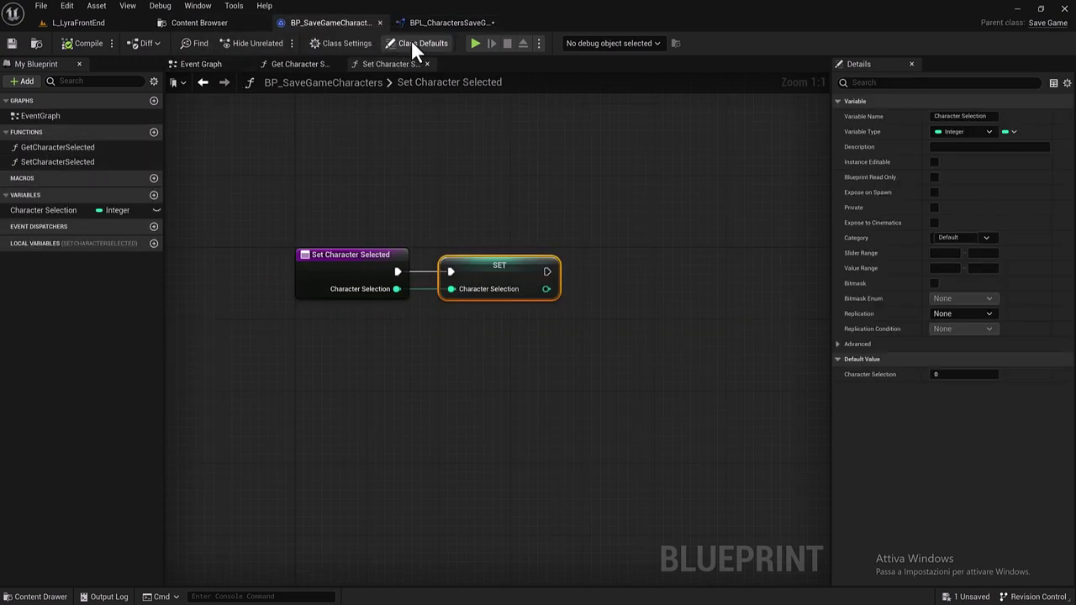
left_click(433, 24)
left_click_drag(511, 373, 494, 285)
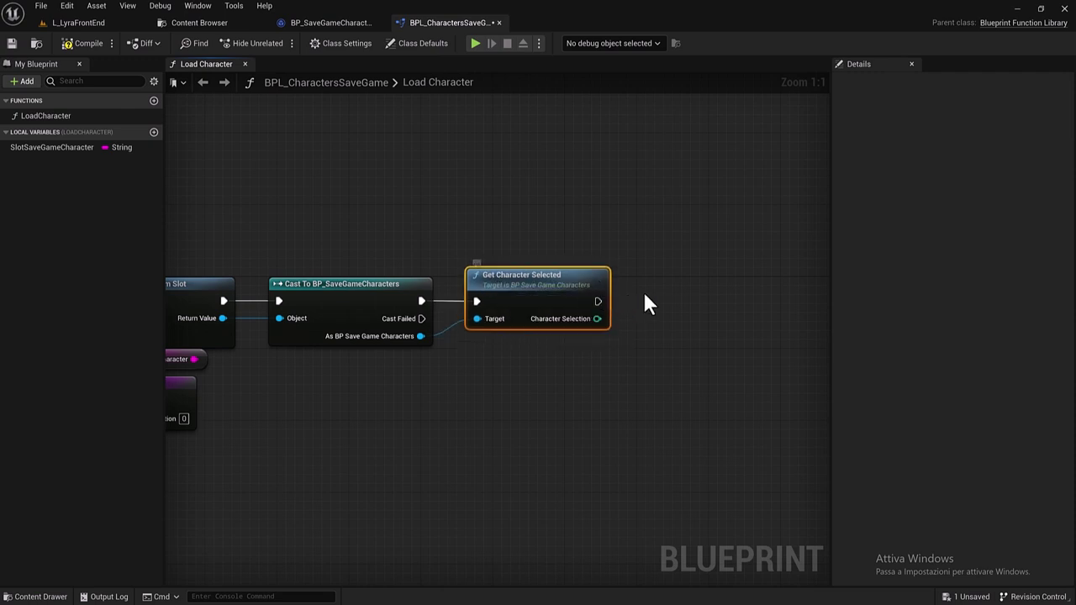
Step: Add a Return Node after Get Character Selected and feed Character Selection into it
right_click_drag(644, 301, 475, 301)
left_click_drag(474, 301, 544, 299)
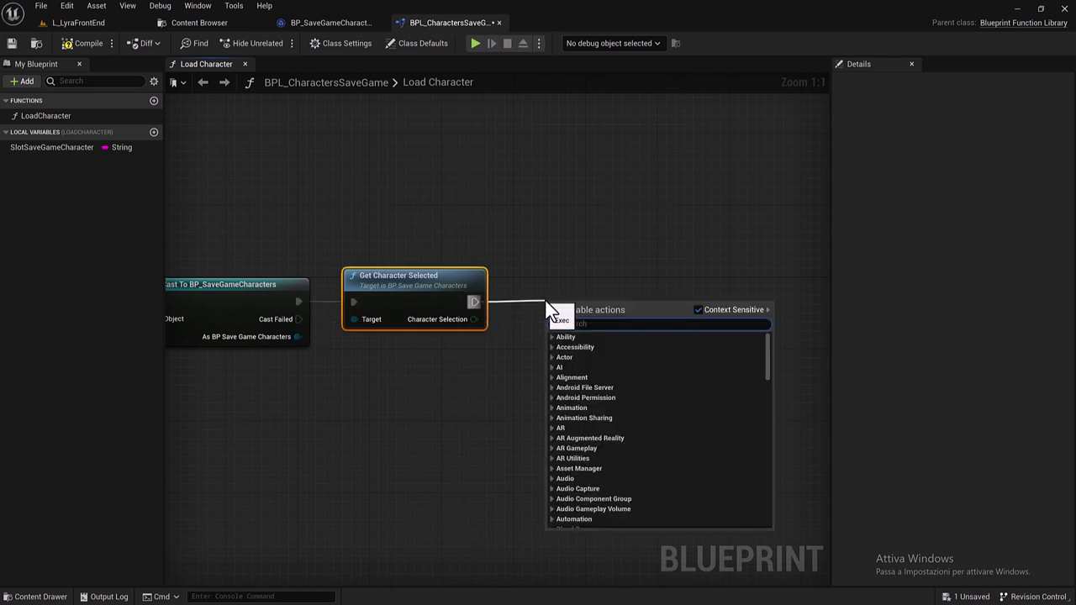
type("return n")
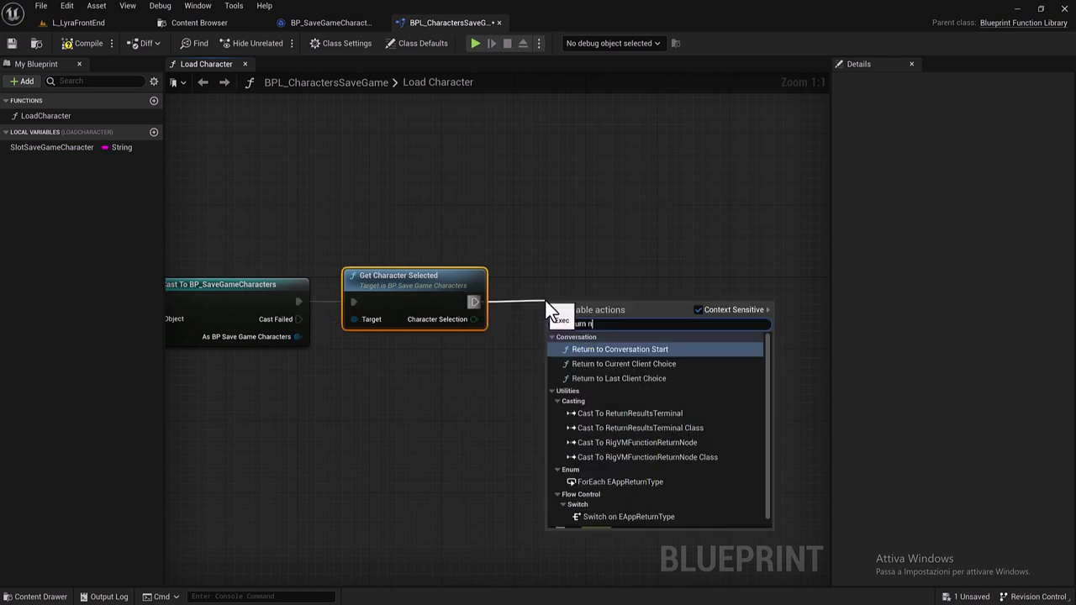
type("ode")
left_click(627, 387)
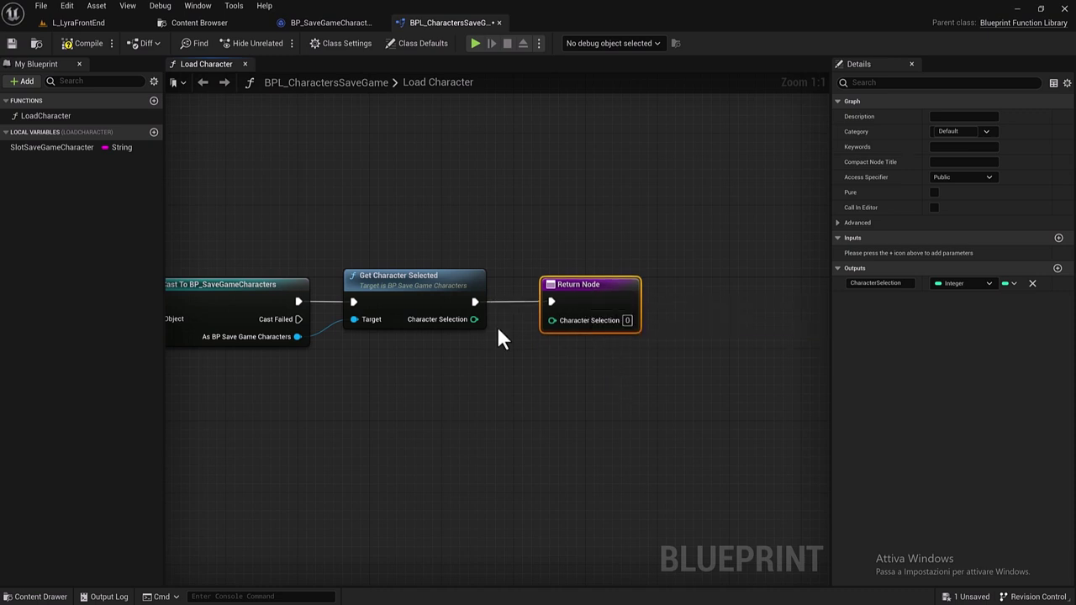
left_click_drag(476, 321, 548, 321)
mouse_move(453, 400)
right_mouse_down()
mouse_move(604, 418)
mouse_move(651, 377)
right_mouse_up()
scroll(482, 434, "down", 2)
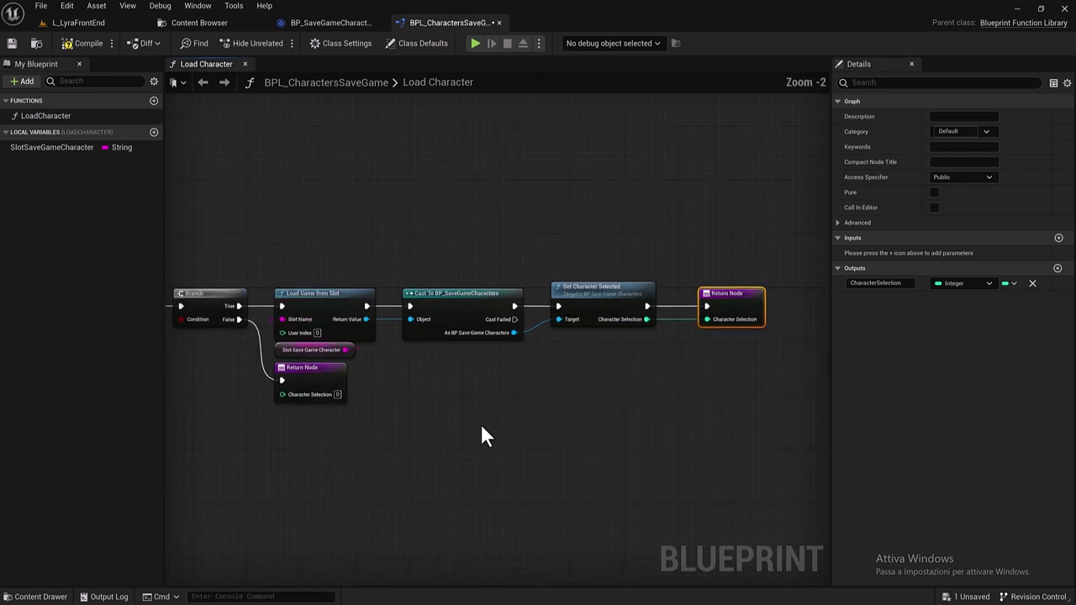
scroll(564, 445, "down", 1)
right_click_drag(387, 466, 518, 442)
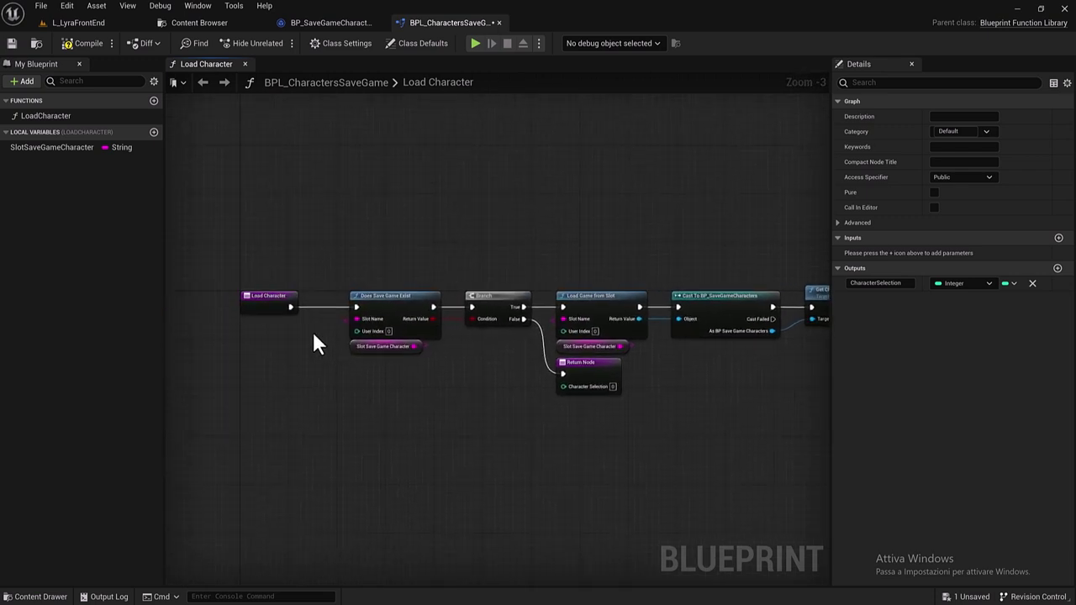
left_click(332, 19)
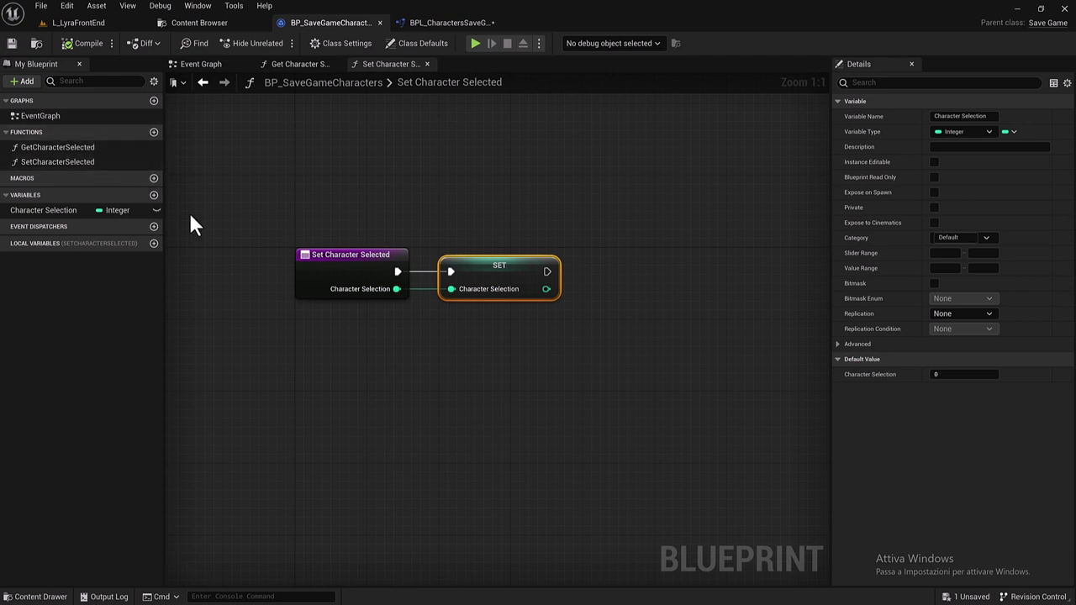
Step: Check the Details of GetCharacterSelected's output and SetCharacterSelected's input in BP_SaveGameCharacters
right_click_drag(315, 172, 374, 195)
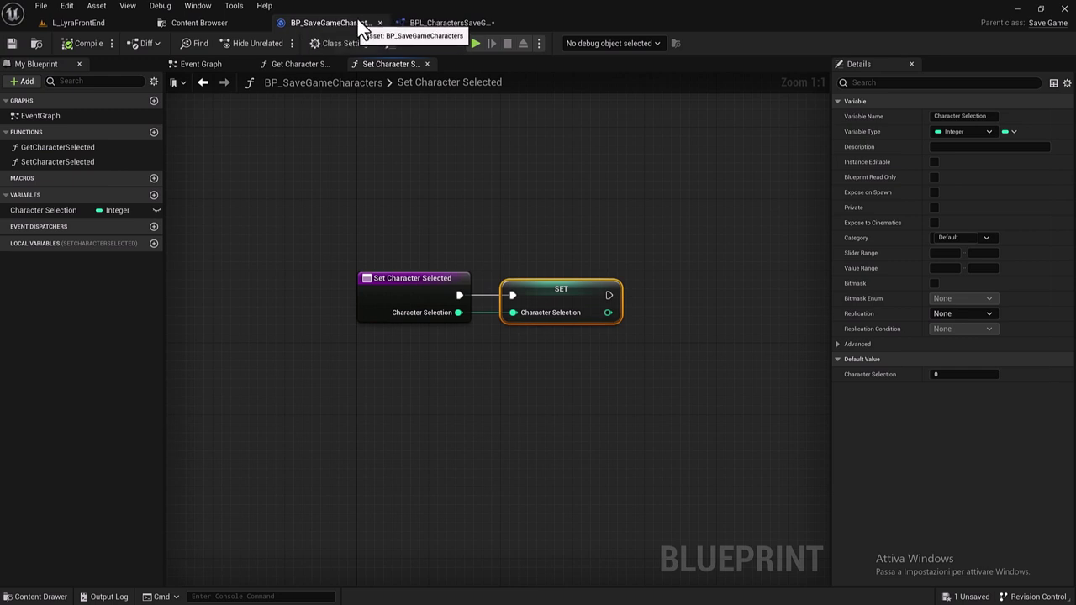
right_click_drag(456, 212, 421, 207)
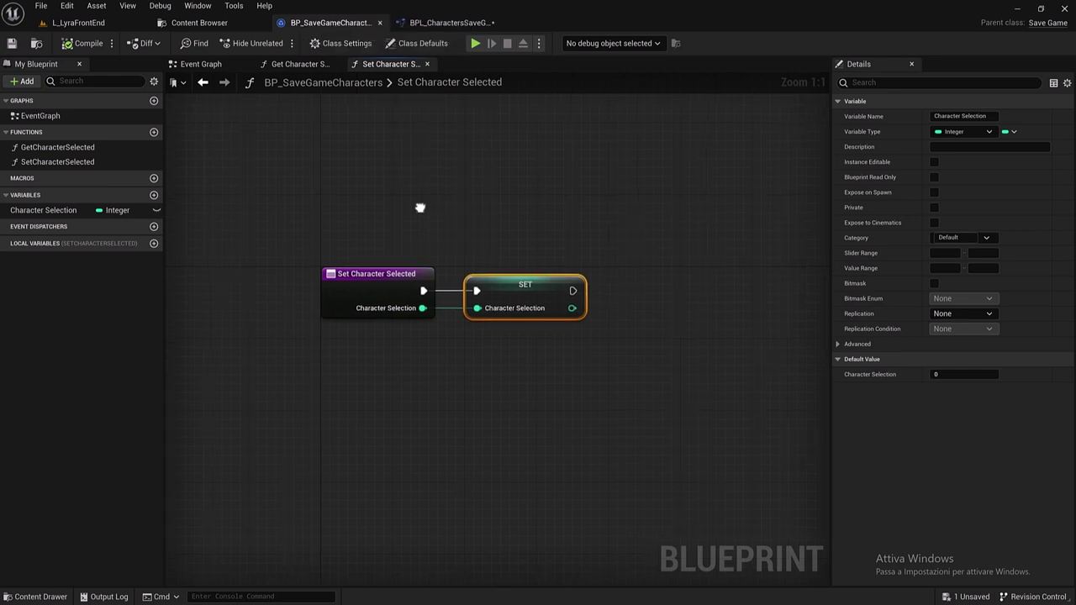
left_click(59, 145)
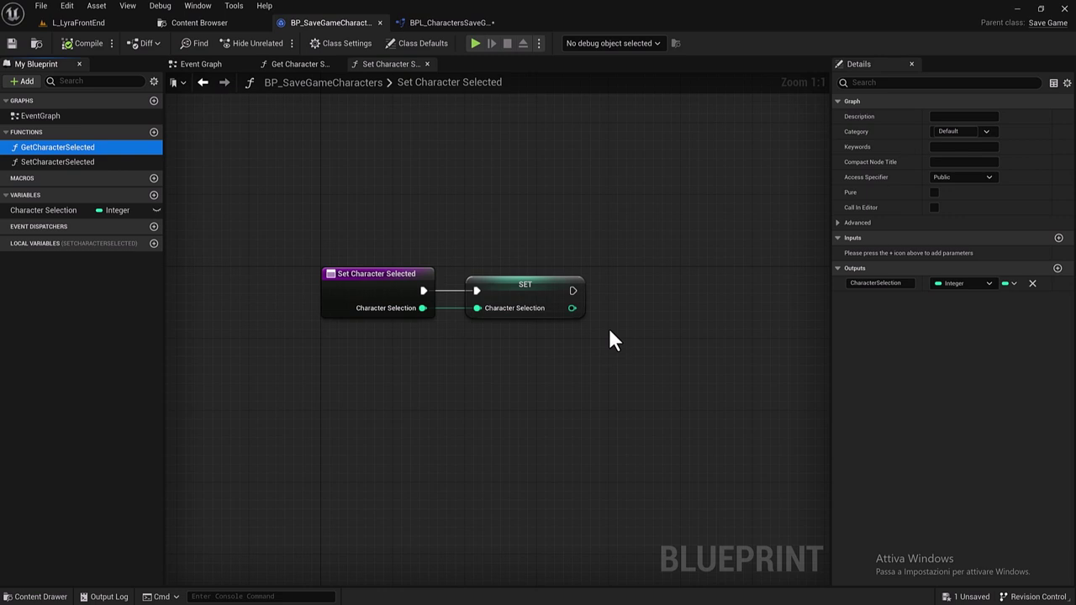
left_click(94, 162)
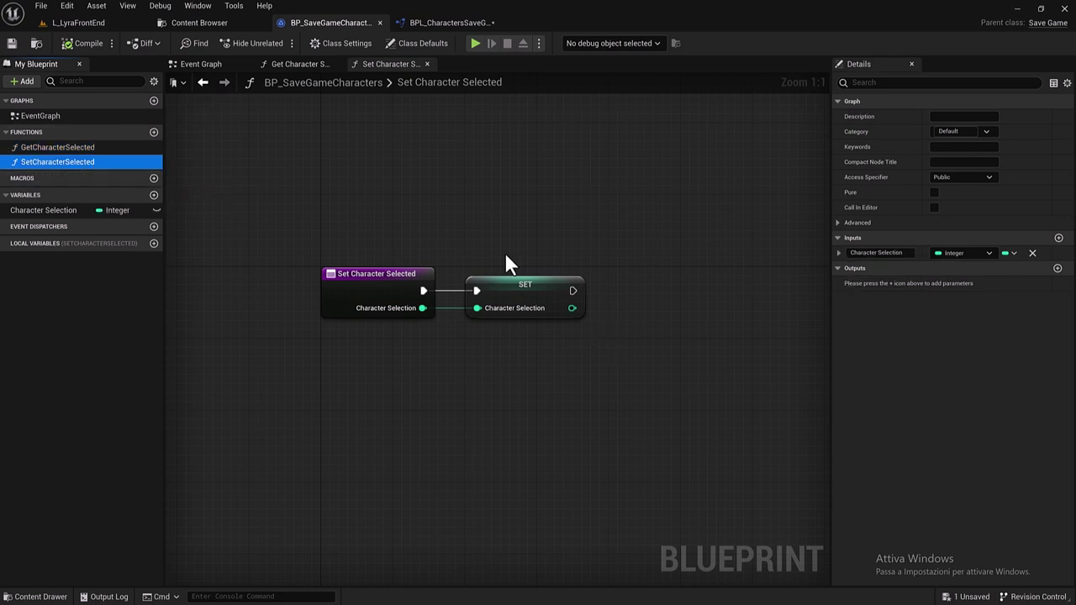
left_click(436, 27)
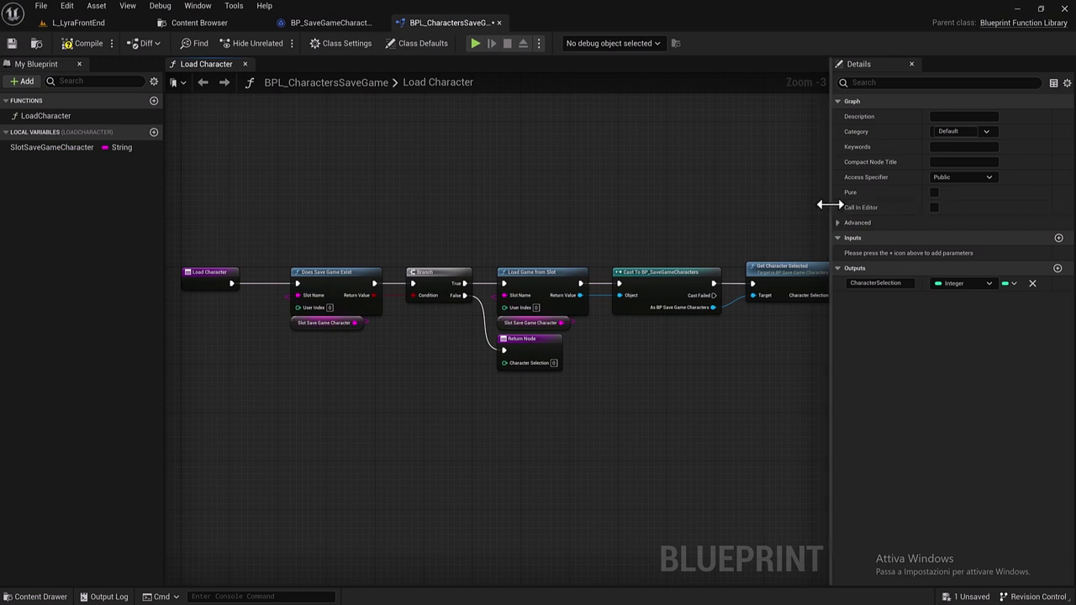
Step: Tidy the Load Character nodes and connect Slot Save Game Character to Does Save Game Exist
left_click_drag(830, 204, 950, 204)
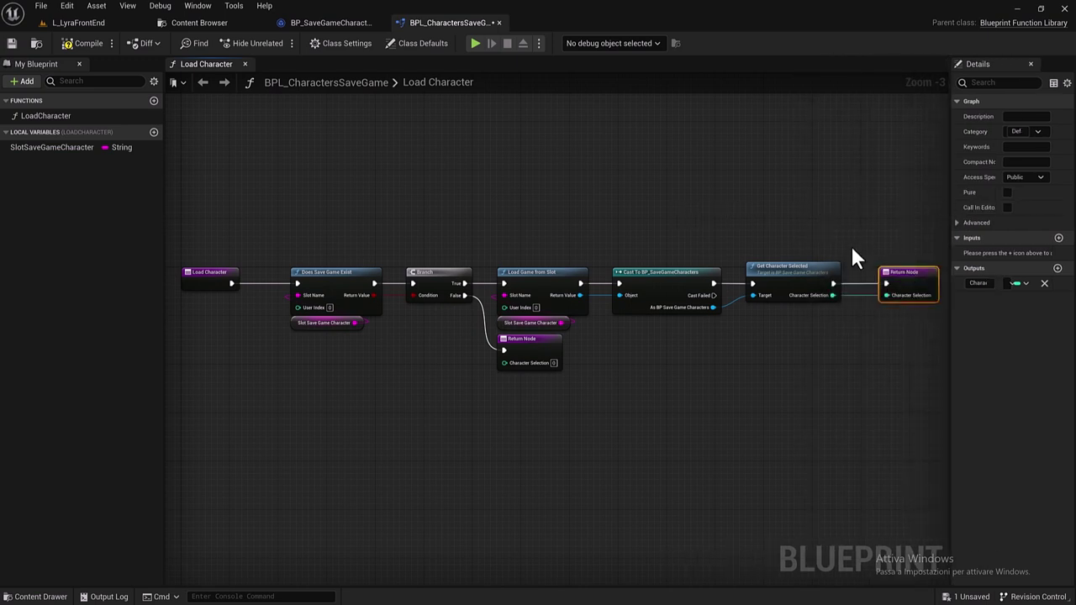
left_click(893, 262)
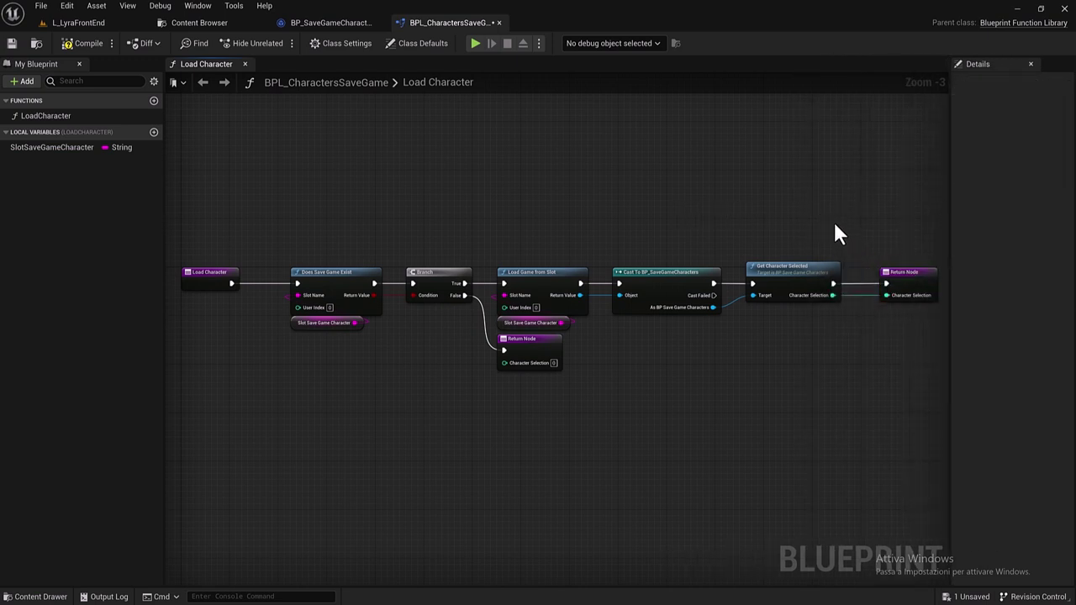
left_click_drag(894, 267, 874, 349)
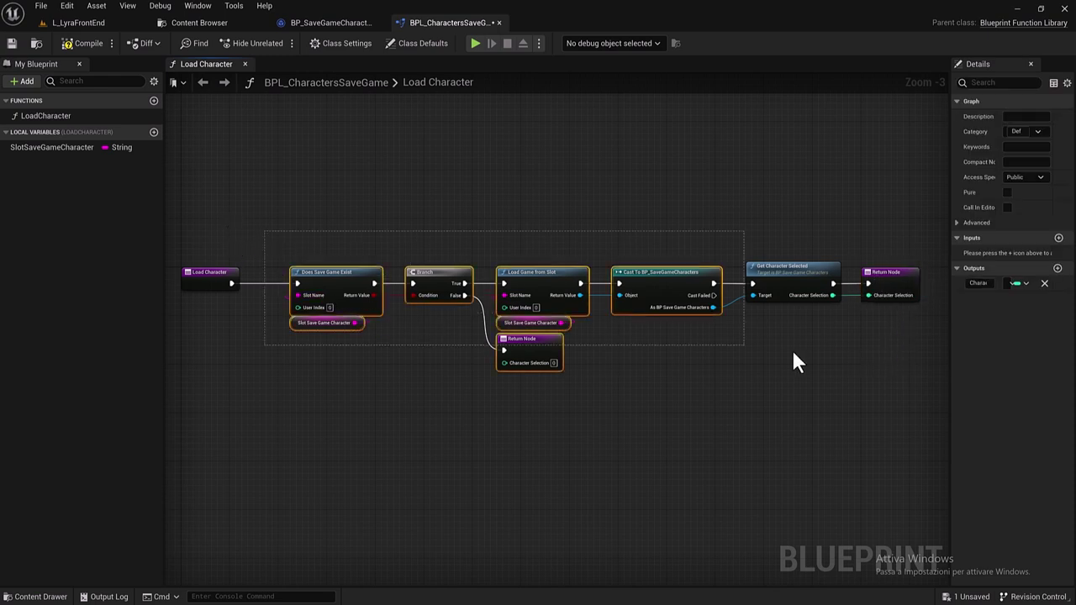
left_click_drag(240, 248, 923, 380)
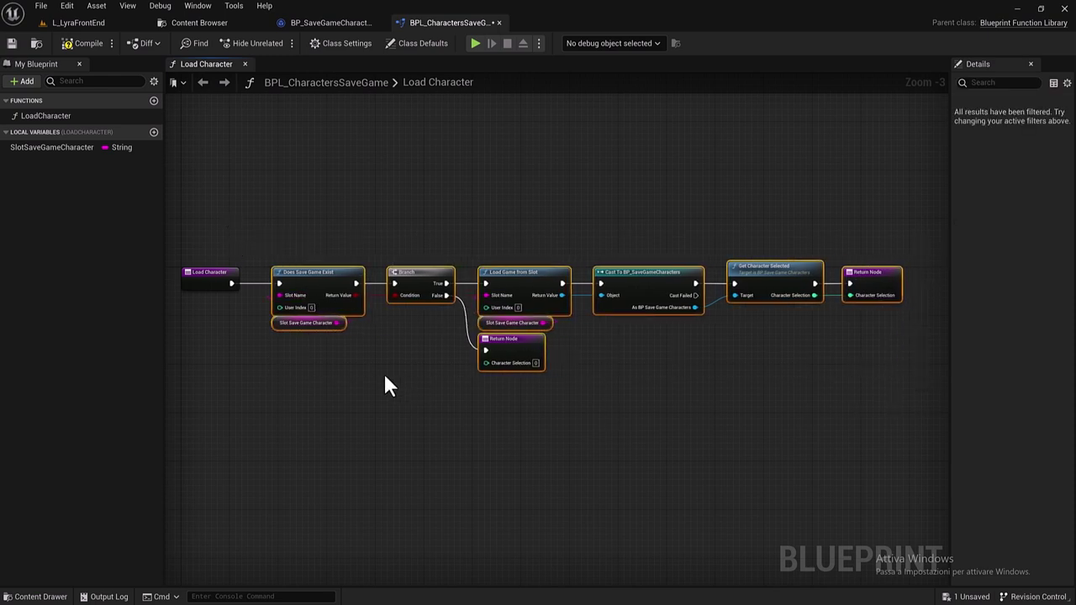
mouse_move(340, 322)
left_mouse_down()
mouse_move(299, 300)
mouse_move(307, 310)
left_mouse_up()
right_click_drag(432, 368, 344, 360)
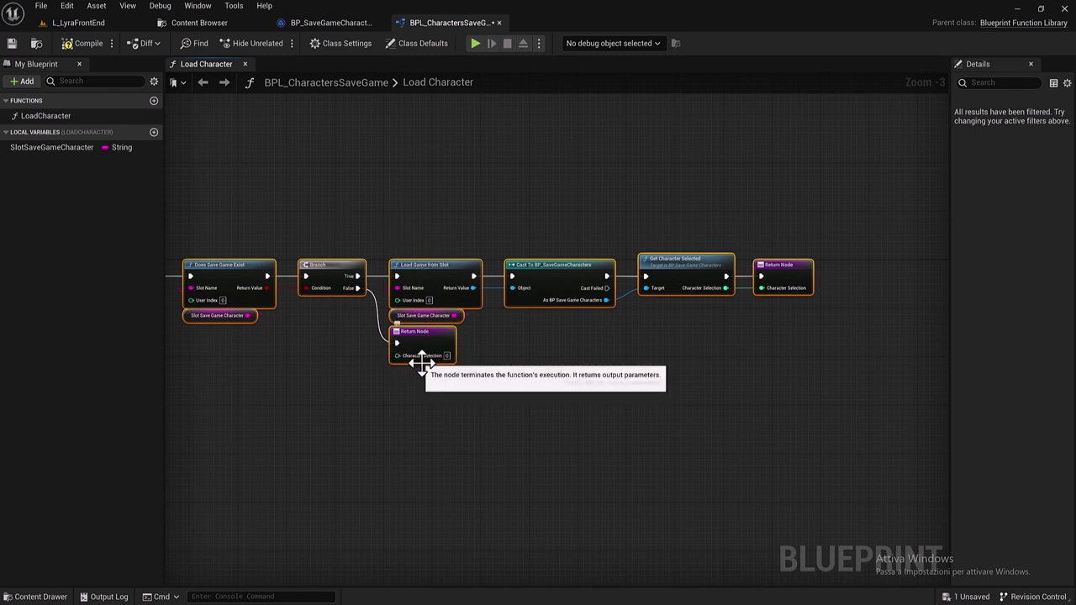
right_click_drag(555, 384, 452, 385)
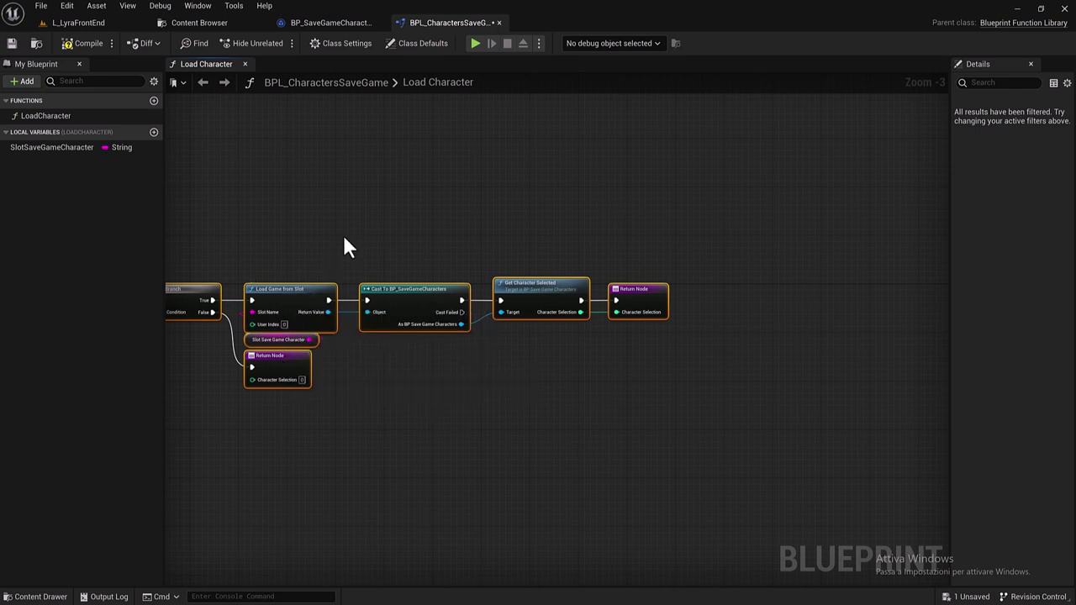
Step: Compile and save the library, framing the whole Load Character function
left_click(75, 47)
left_click(13, 42)
key("Home")
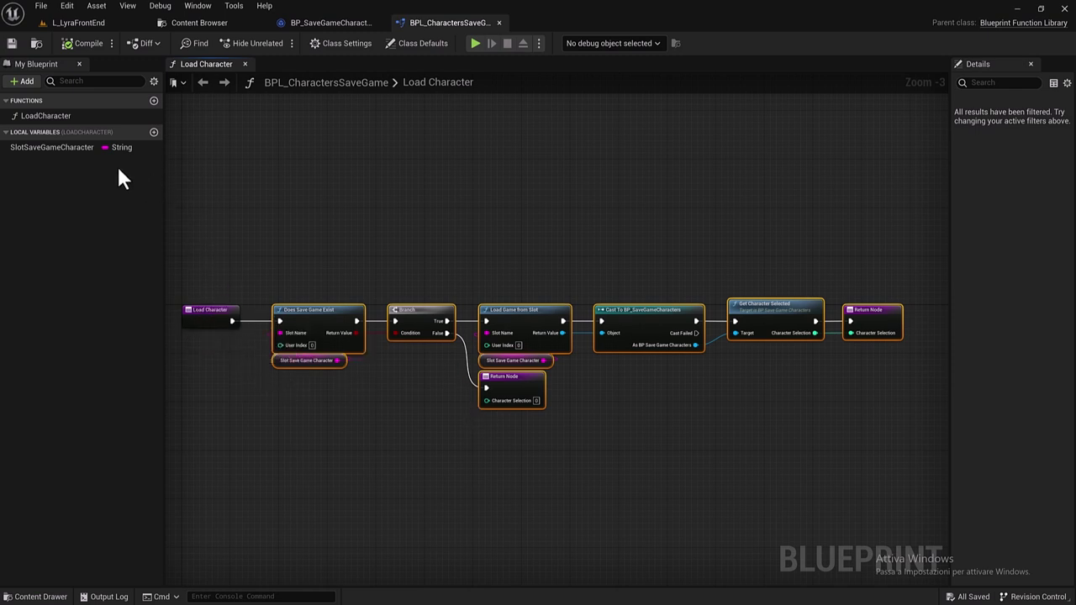
right_click_drag(277, 217, 300, 222)
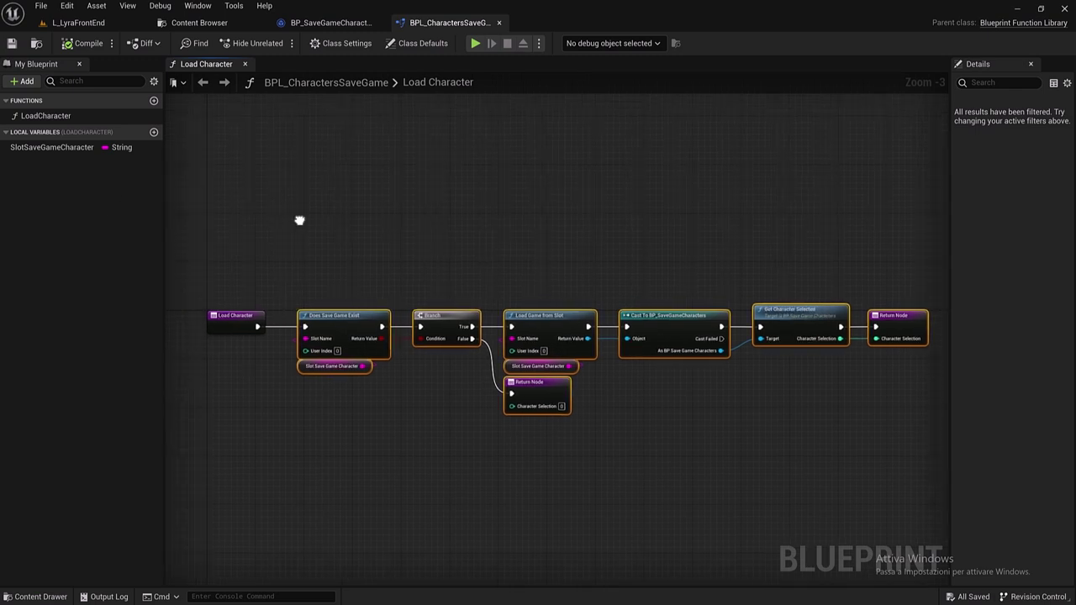
right_click_drag(694, 235, 689, 224)
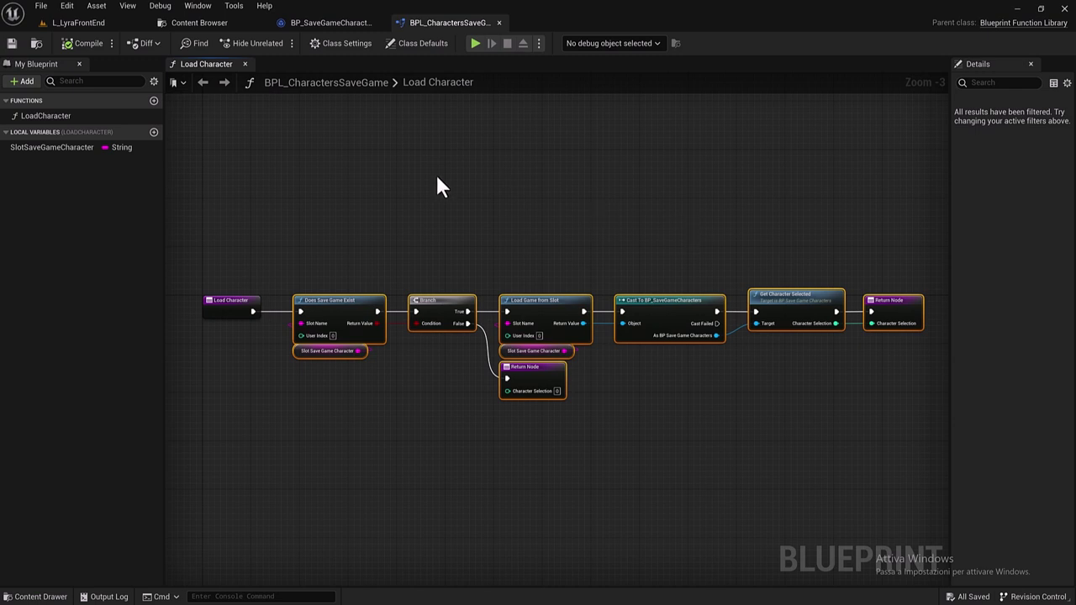
Step: Add a new library function named SaveCharacterSelected
left_click(154, 100)
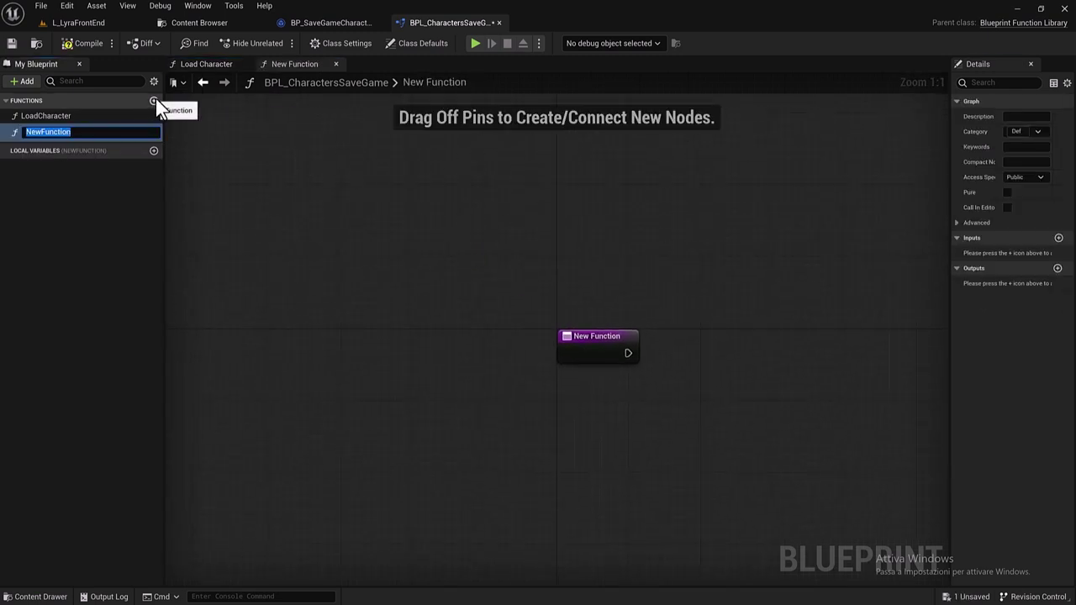
type("S")
type("ave")
type("Character")
type("Select")
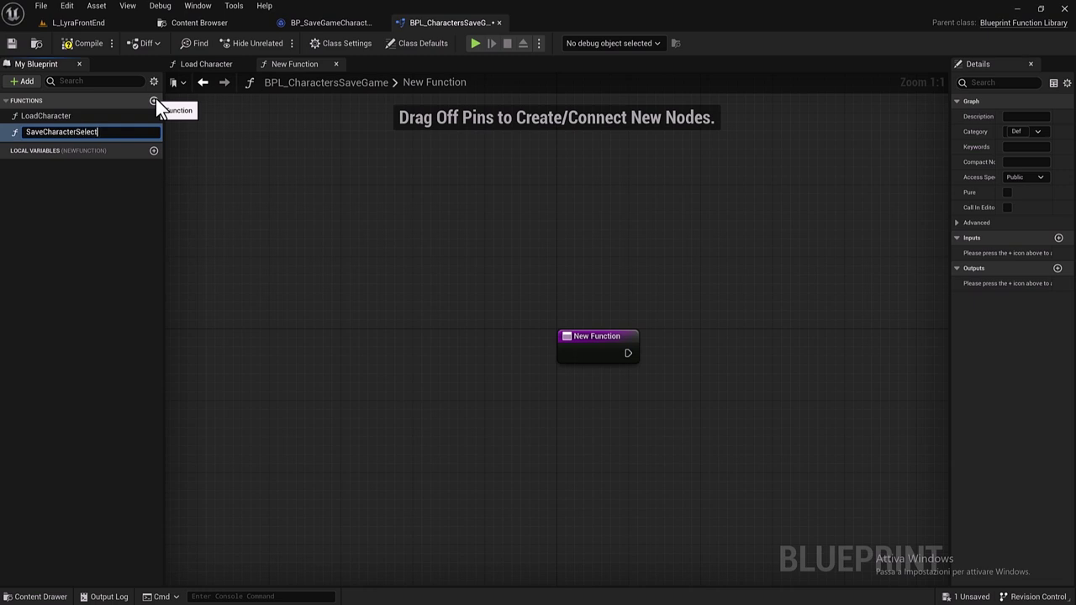
type("ed")
key("Return")
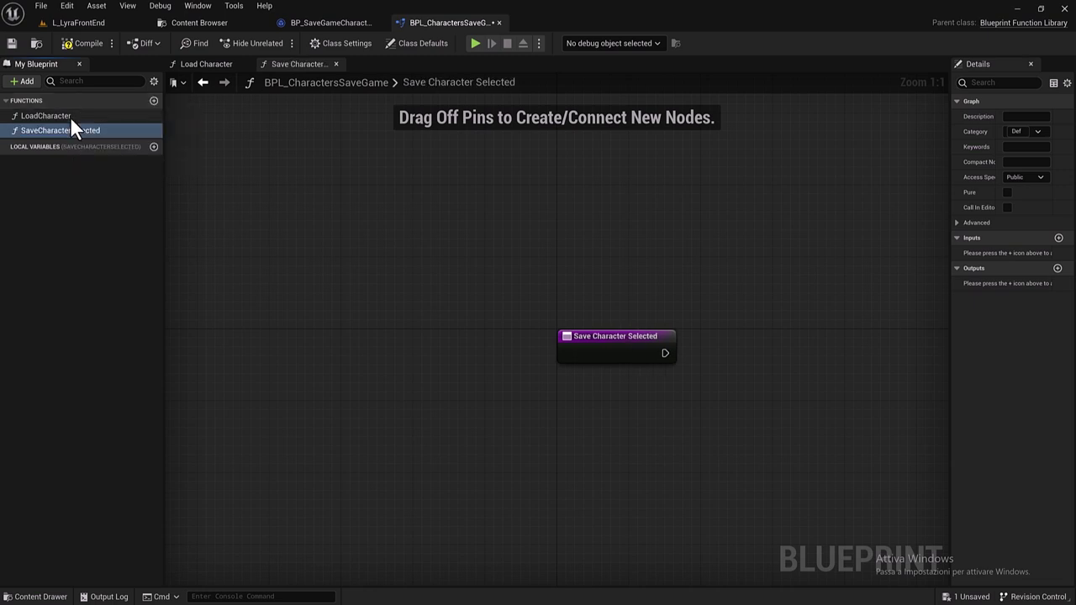
Step: Rename LoadCharacter to LoadCharacterSelected and move the Save Character Selected entry node up-left
left_click(77, 119)
left_click(77, 118)
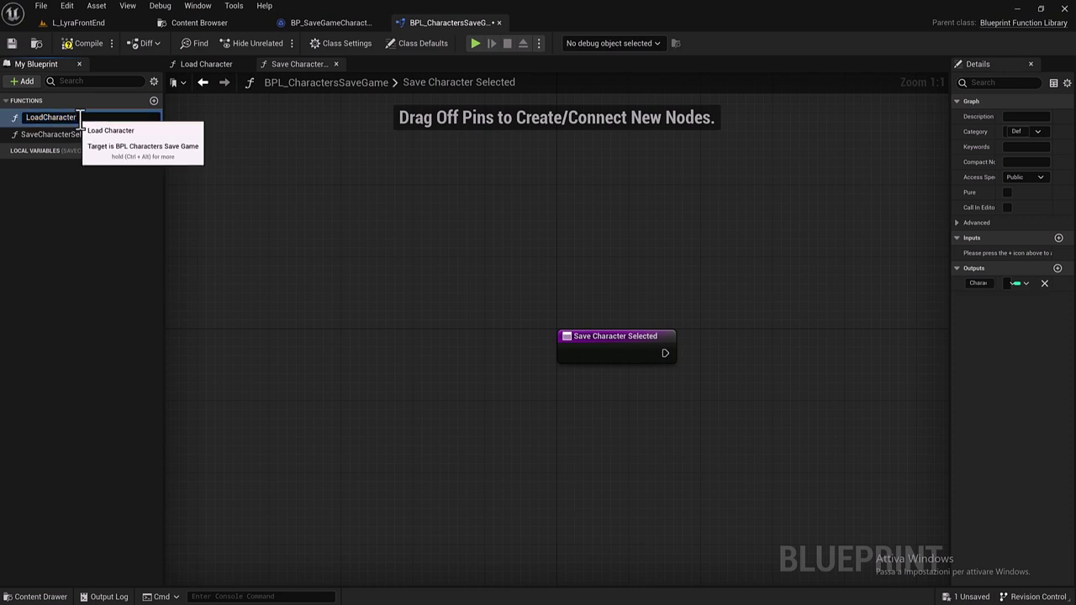
type("Selected")
key("Return")
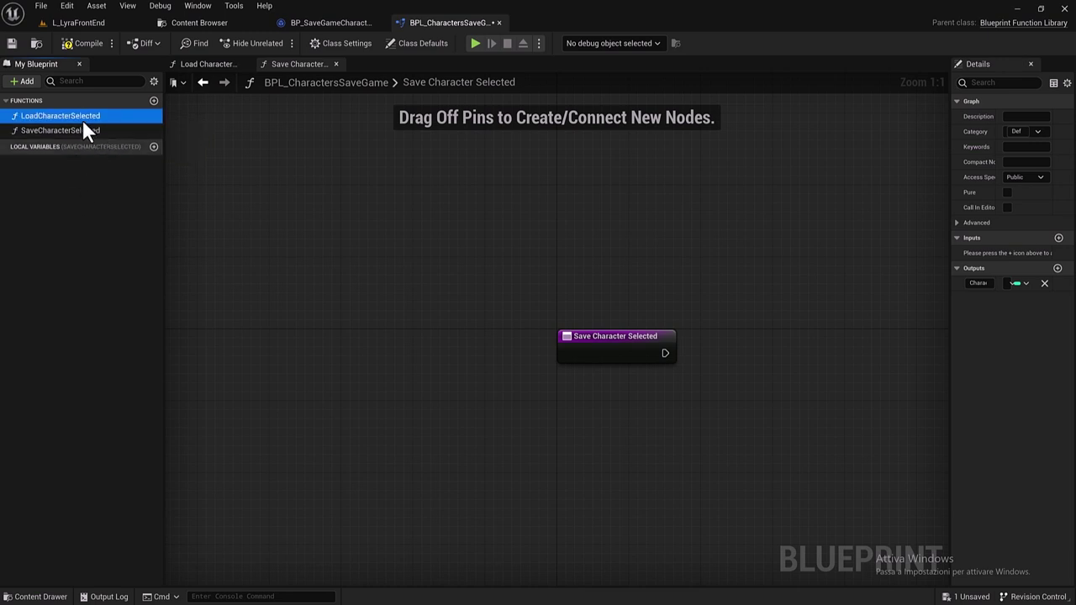
right_click_drag(503, 264, 304, 196)
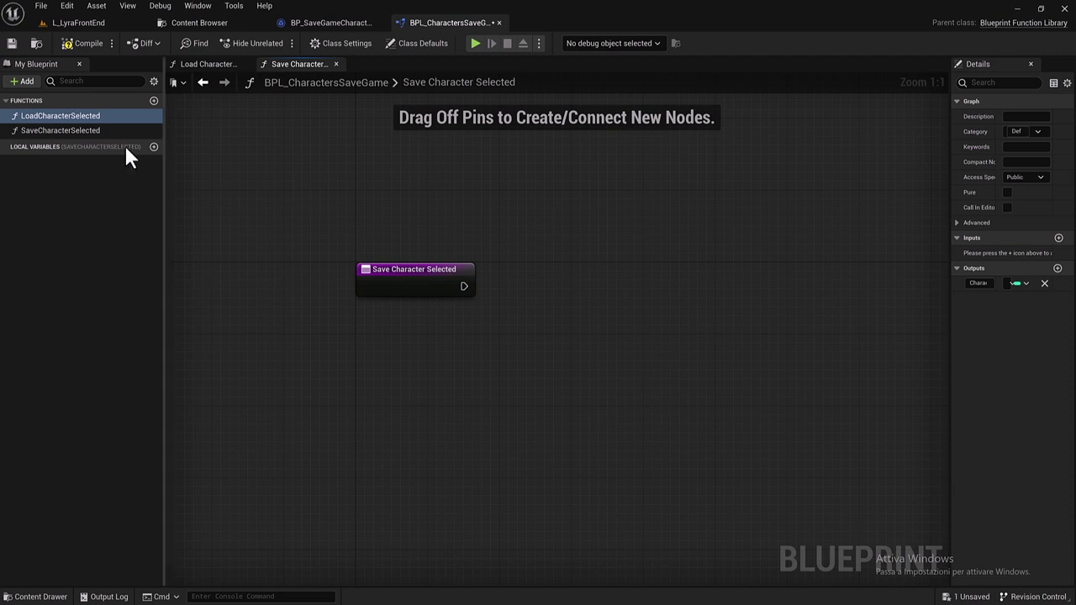
Step: Select the Save Character Selected entry node and add a new input parameter
left_click(68, 133)
left_click(67, 135)
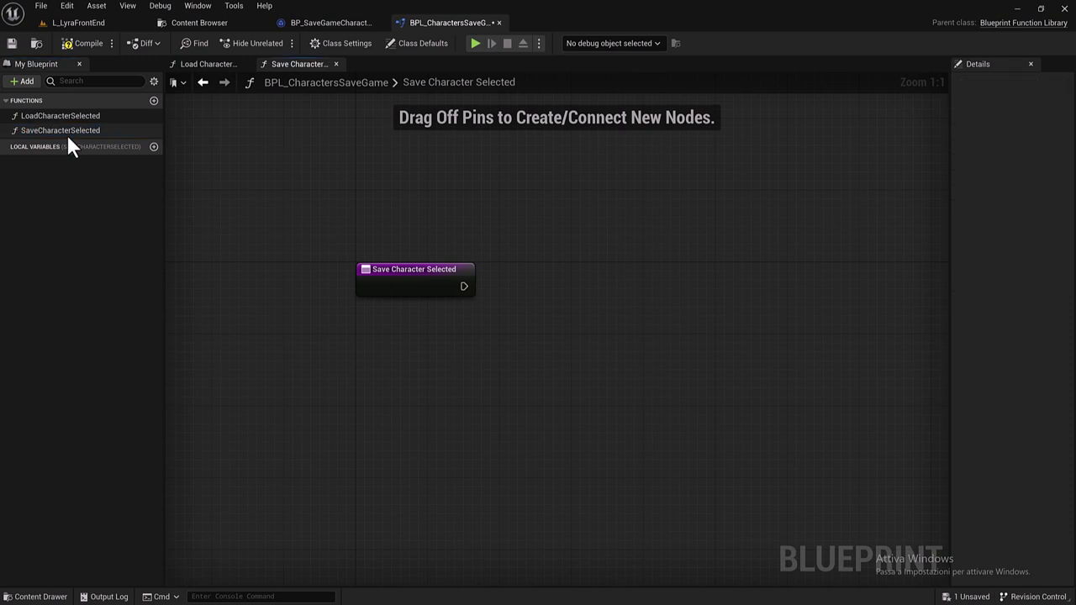
right_click_drag(604, 320, 566, 321)
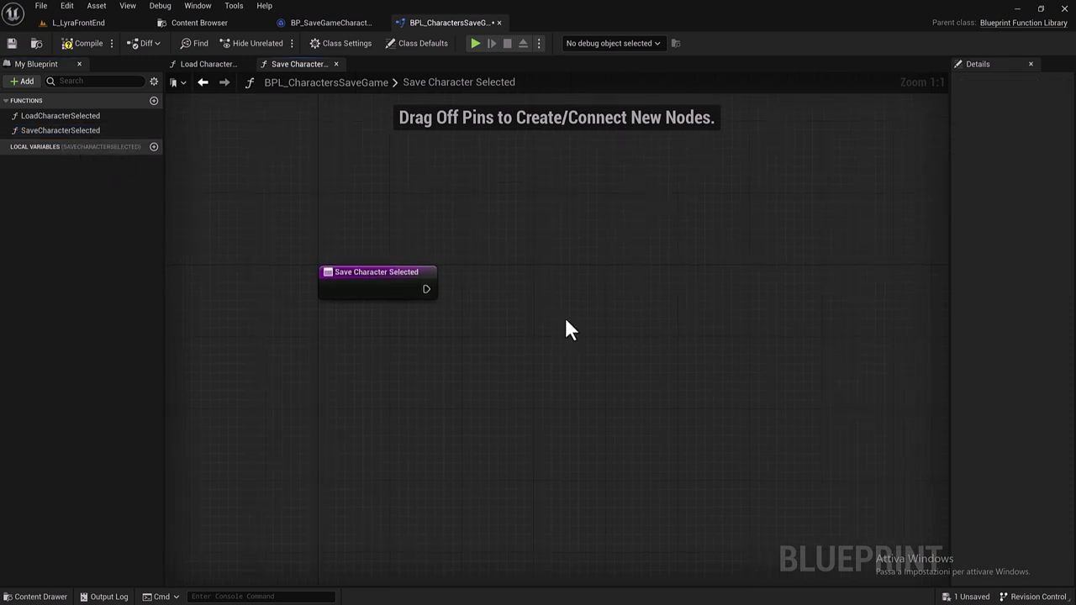
left_click(367, 279)
left_click_drag(949, 277, 805, 275)
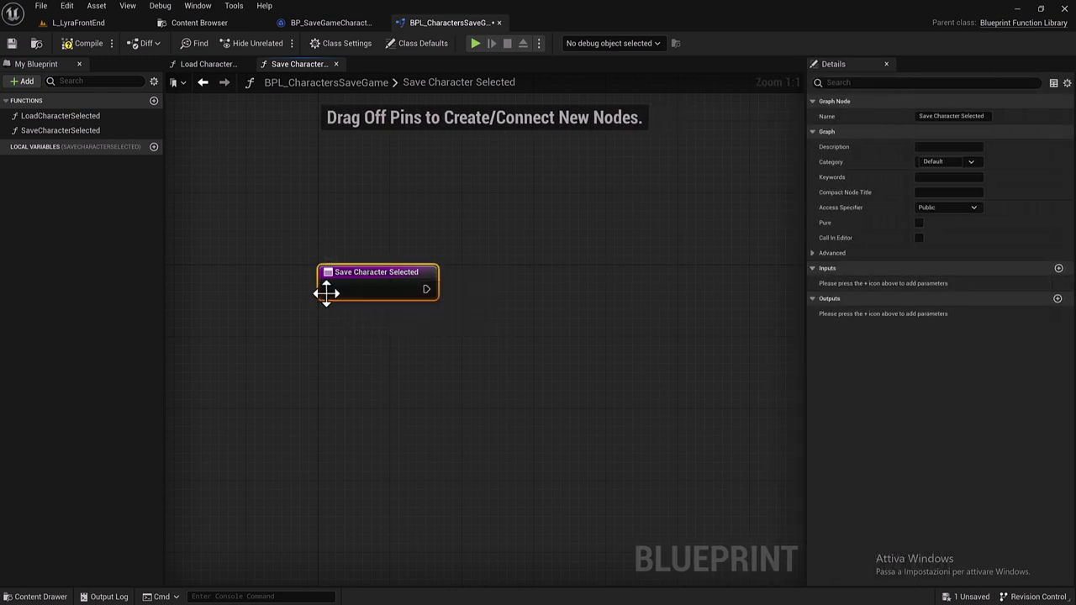
left_click(1059, 269)
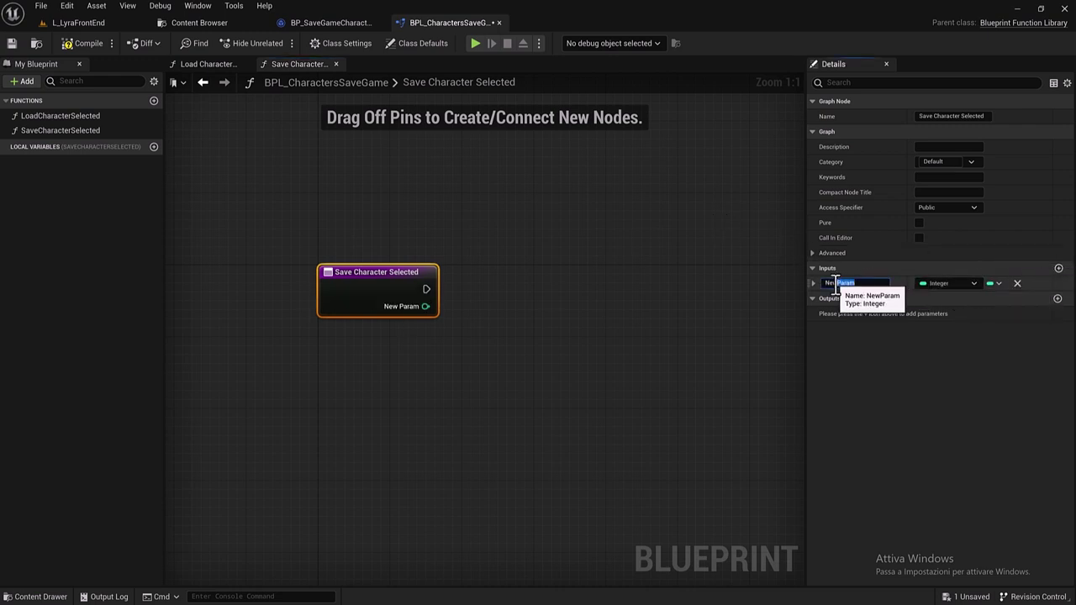
left_click_drag(856, 283, 805, 286)
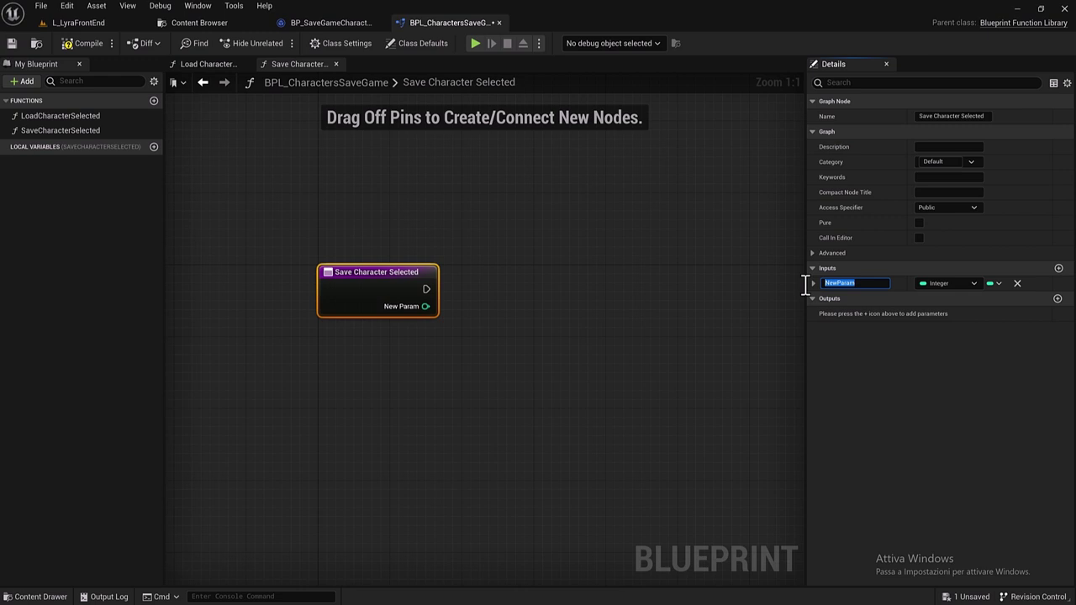
Step: Name the new input CharacterSelected, checking the Set and Get Character Selected functions for reference
left_click(326, 22)
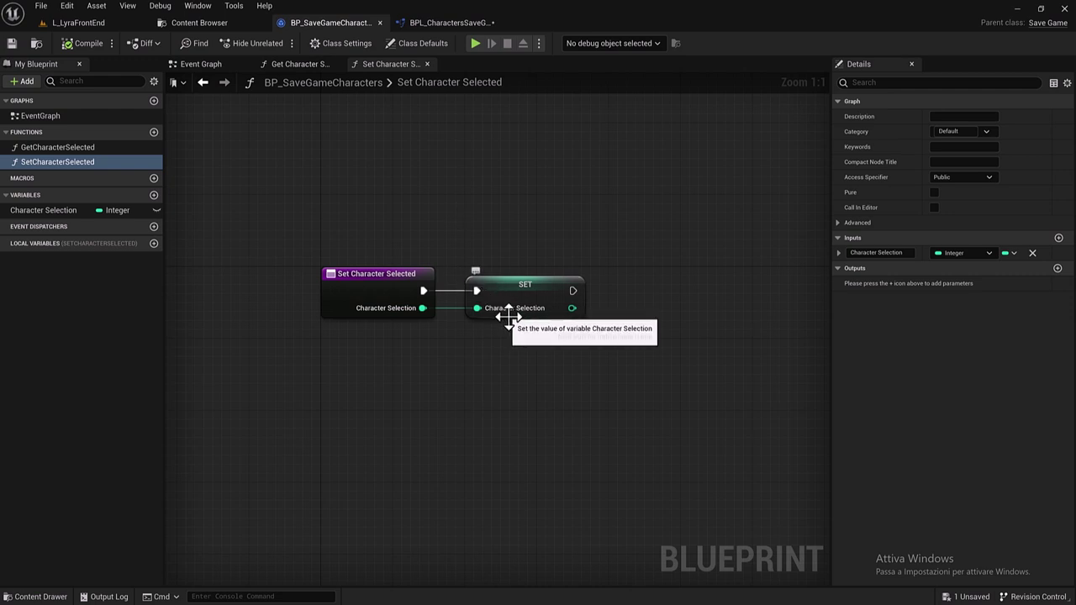
left_click(299, 64)
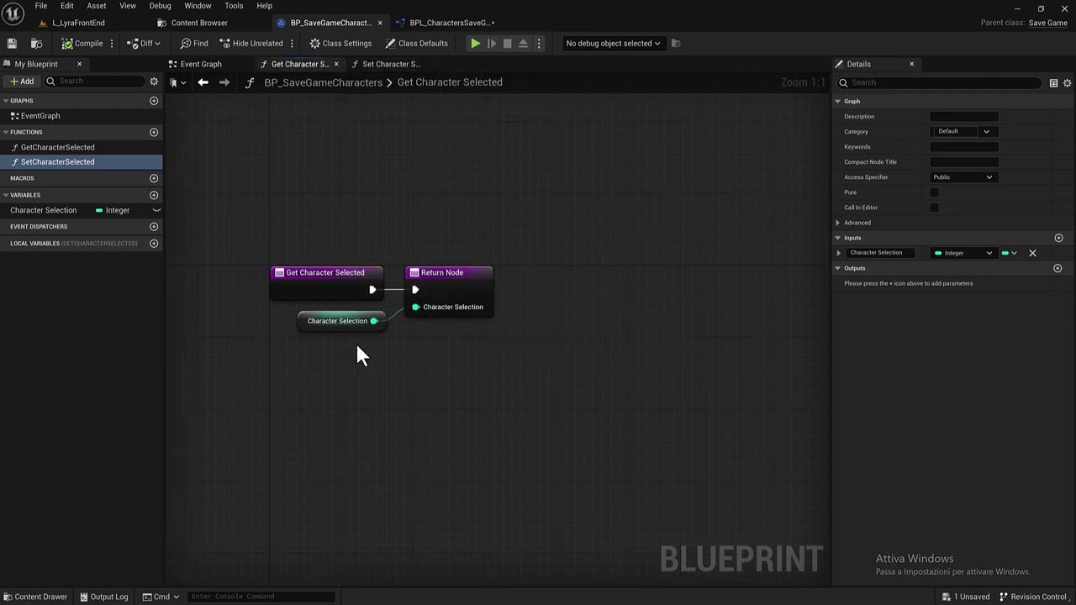
left_click(436, 26)
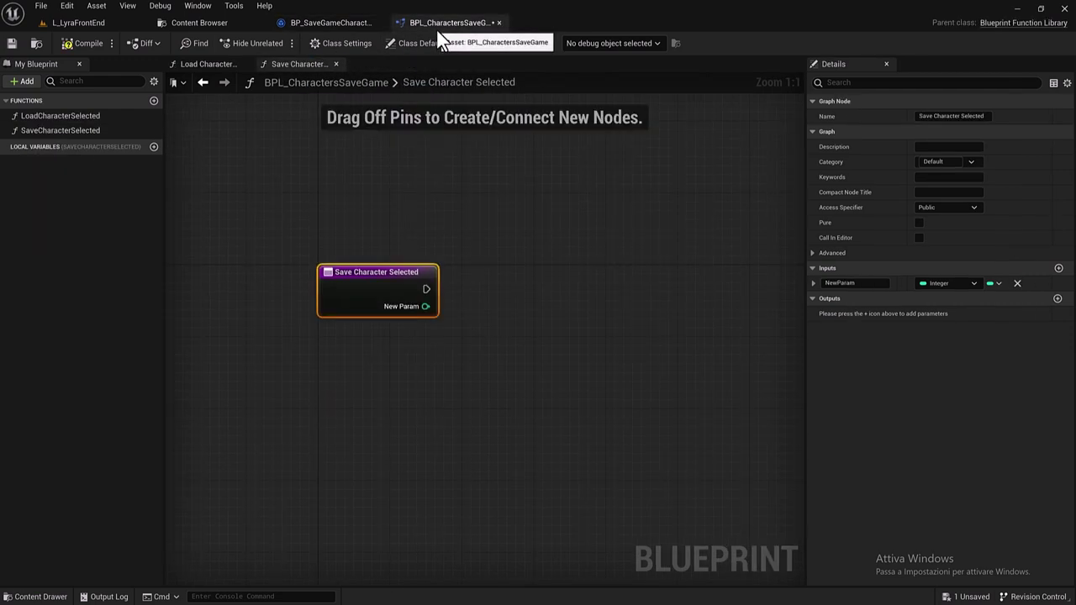
left_click(855, 283)
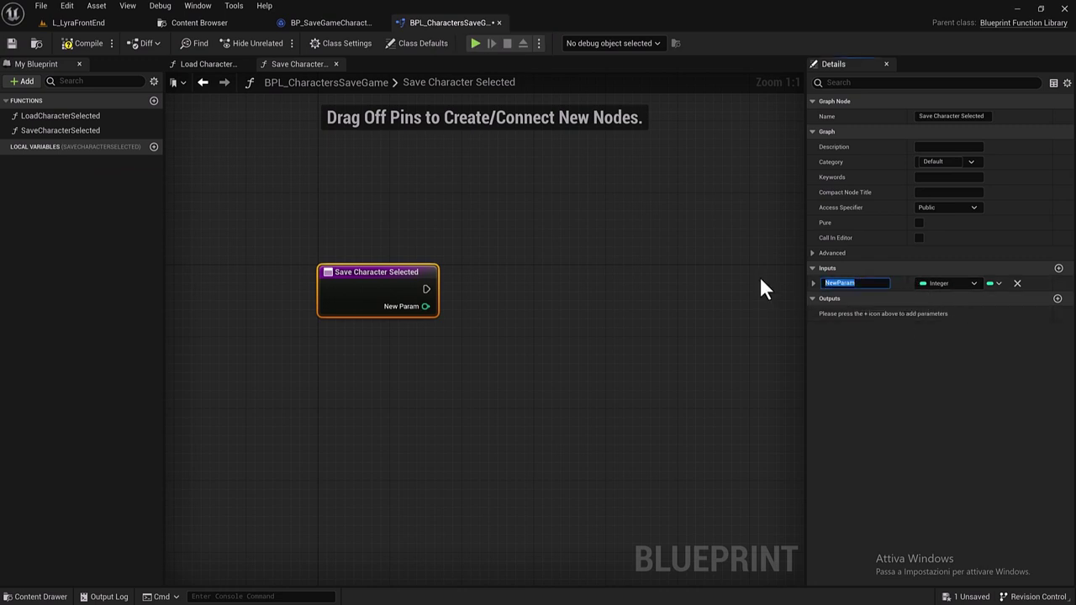
type("Character")
type("Sele")
type("cted")
left_click(866, 378)
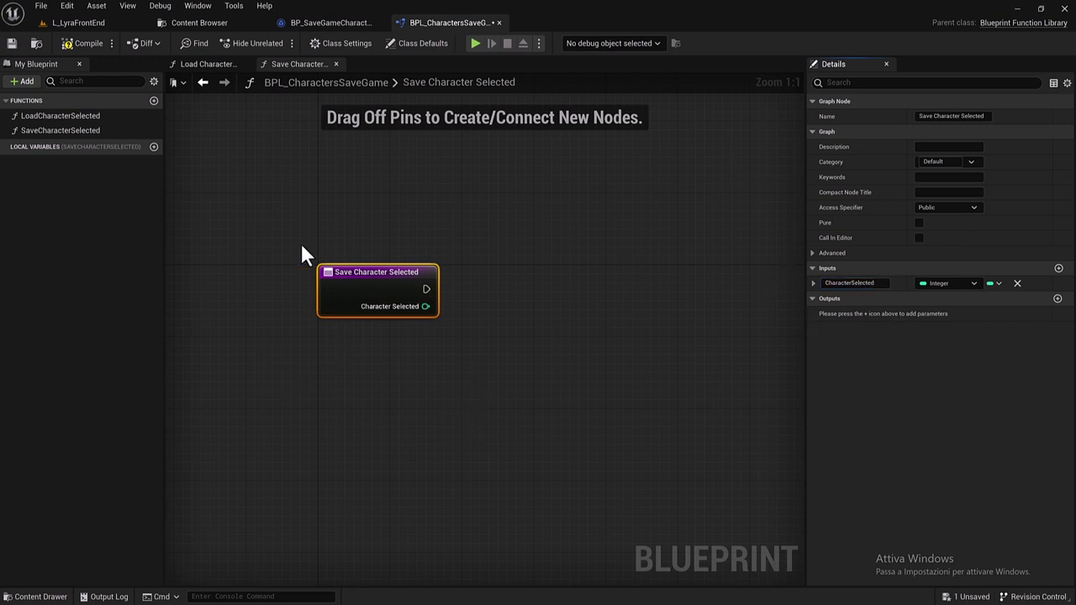
right_click_drag(463, 345, 432, 341)
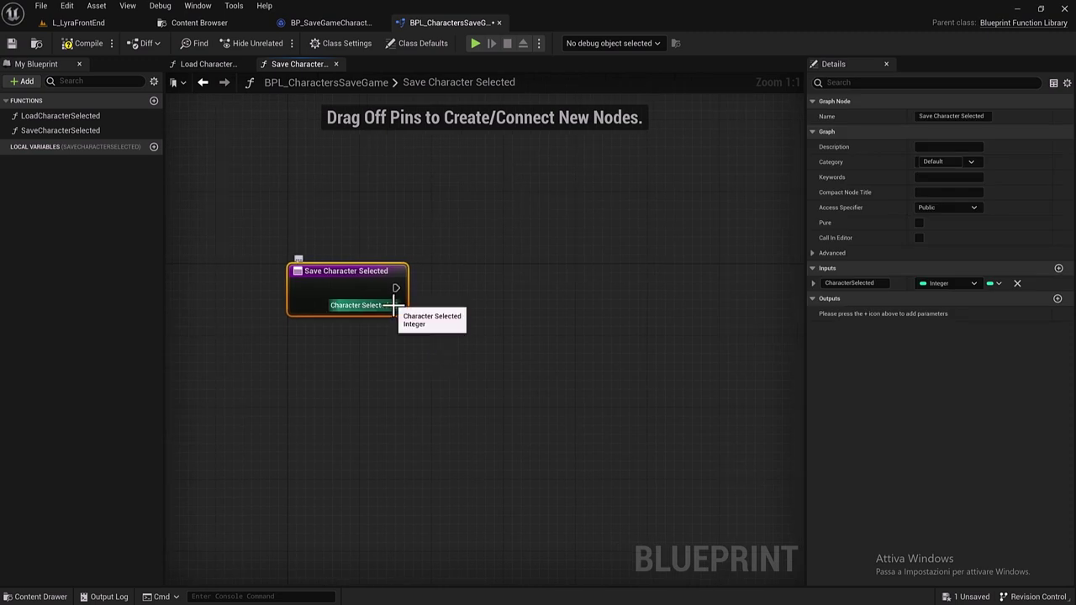
mouse_move(395, 305)
left_mouse_down()
mouse_move(507, 330)
mouse_move(464, 308)
left_mouse_up()
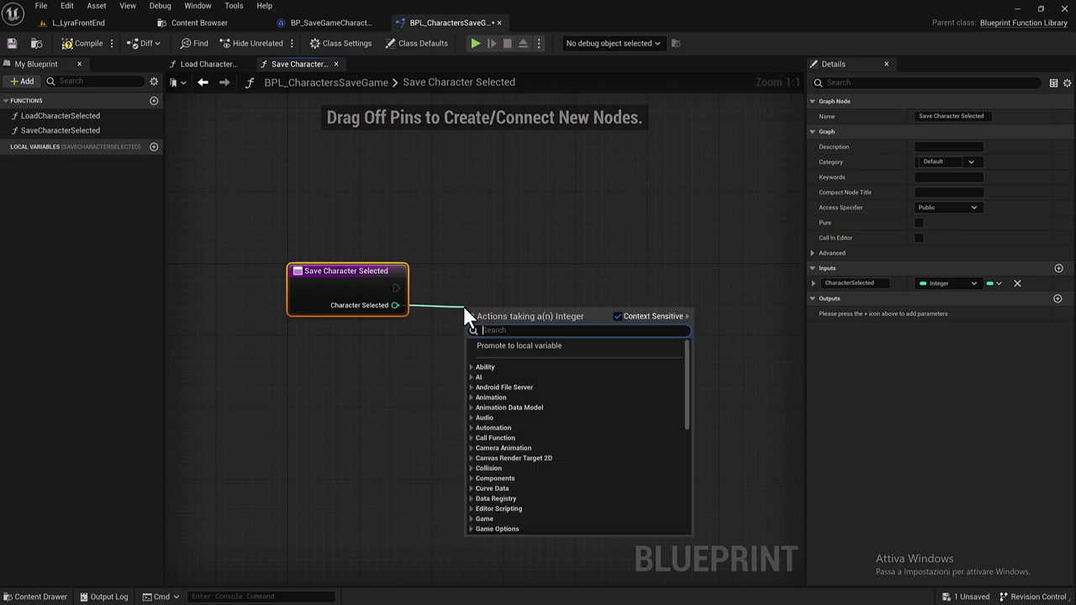
Step: Promote Character Selected to a local variable and rename it LocalCharacterSelection
left_click(505, 346)
left_click_drag(503, 324, 501, 297)
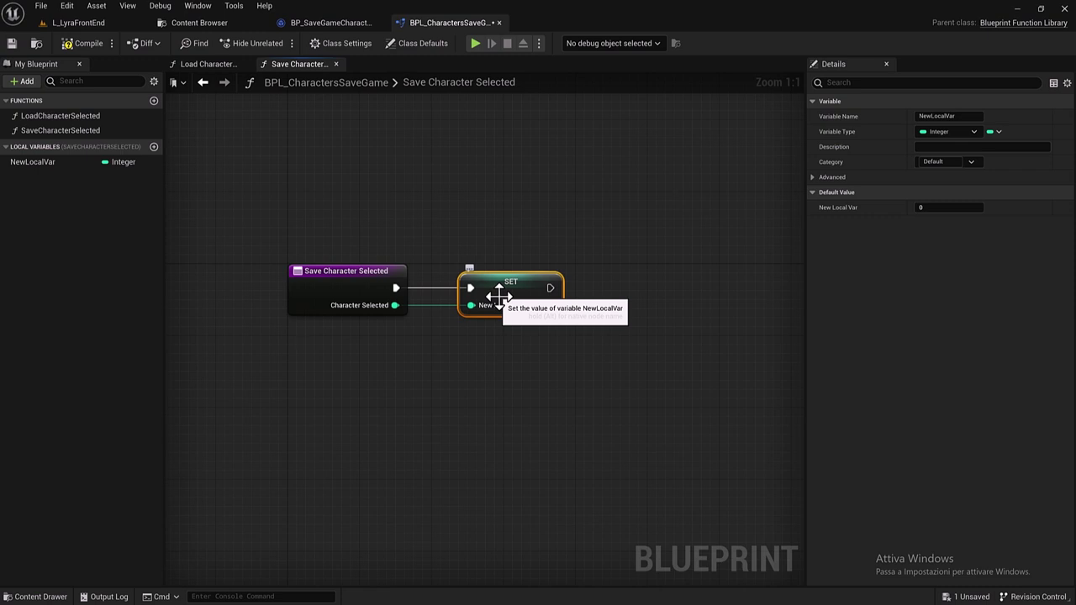
double_click(49, 162)
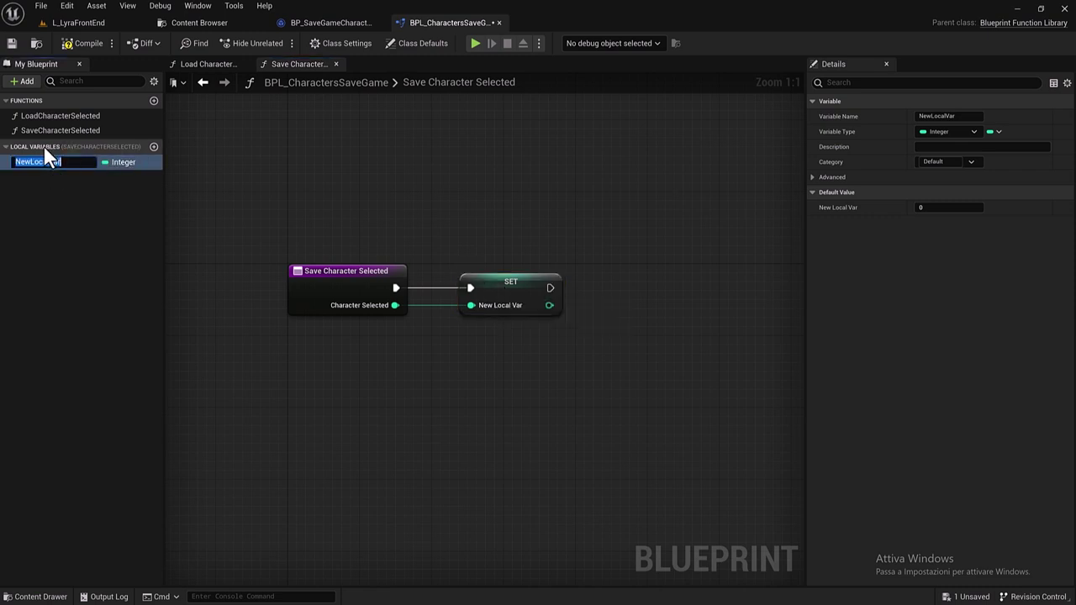
type("Lo")
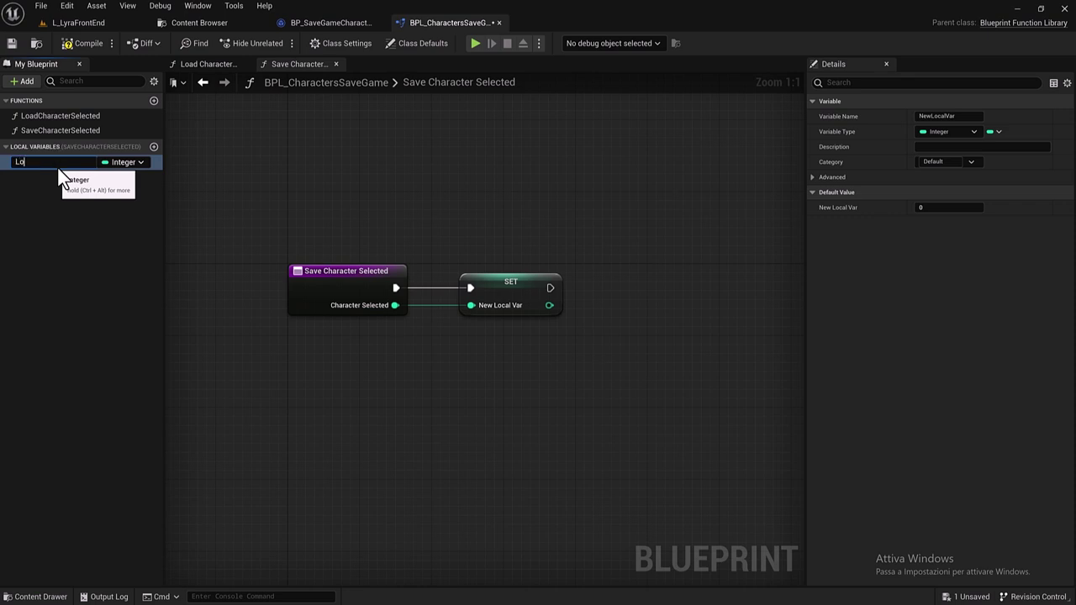
type("ca")
type("CSelectionracterSelecti")
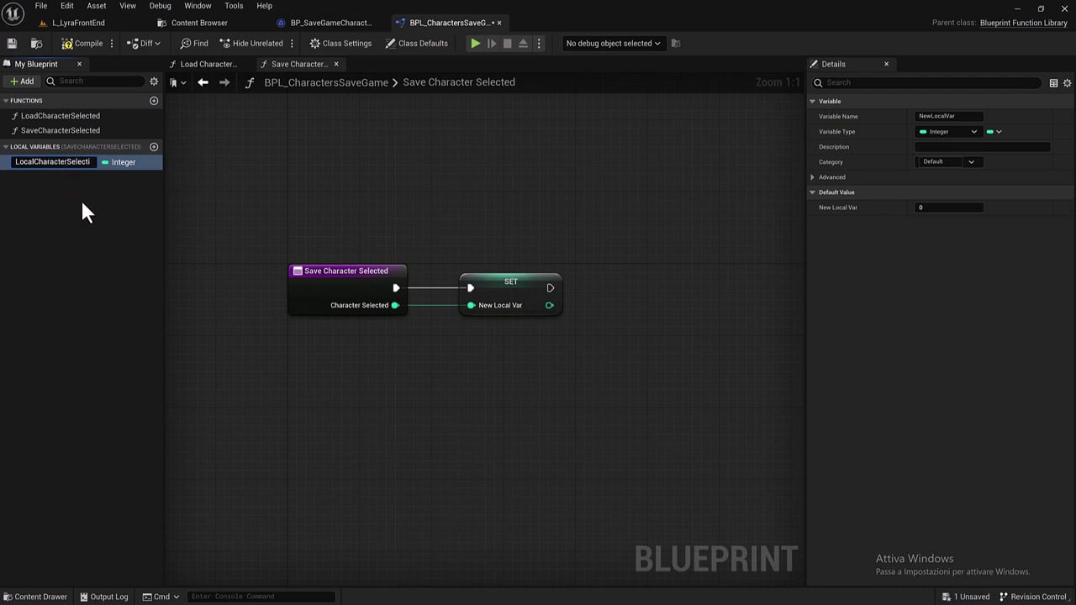
key("Return")
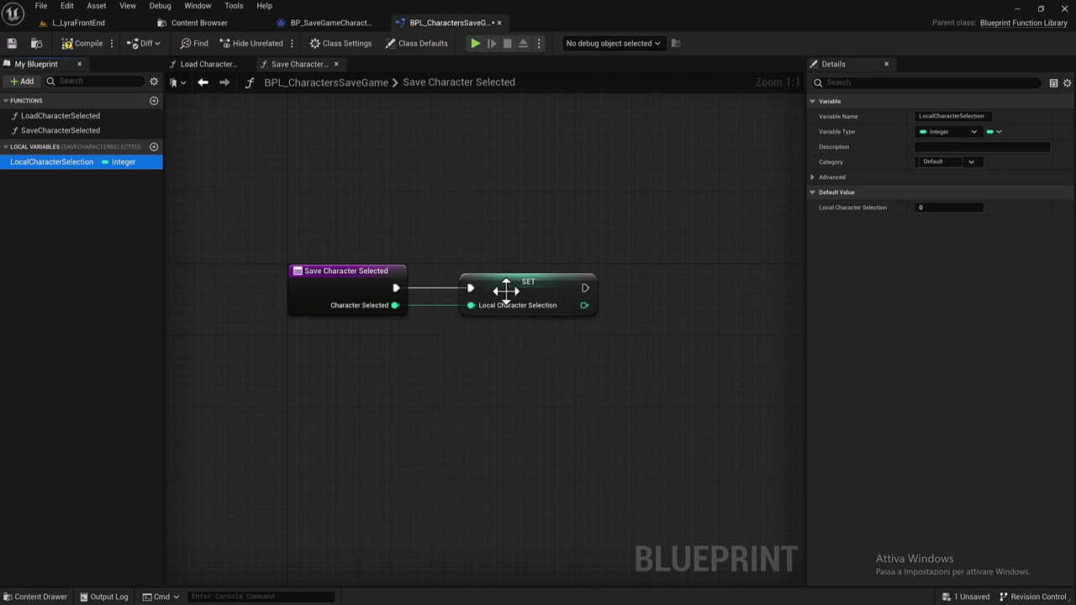
right_click_drag(527, 361, 475, 365)
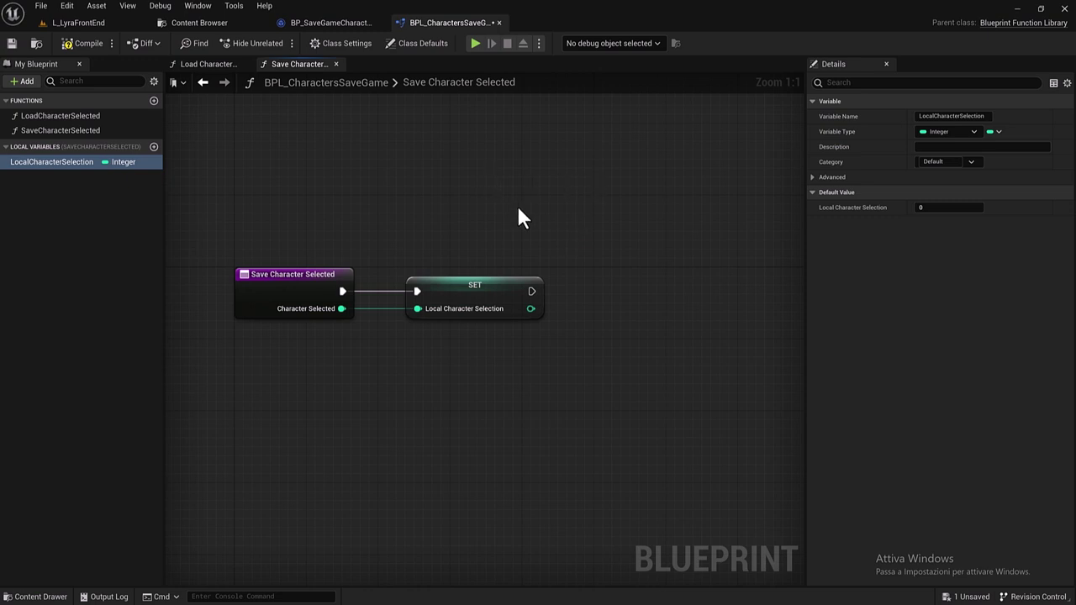
Step: Chain a Does Save Game Exist node off the SET node's execution output and align it
right_click_drag(518, 210, 418, 196)
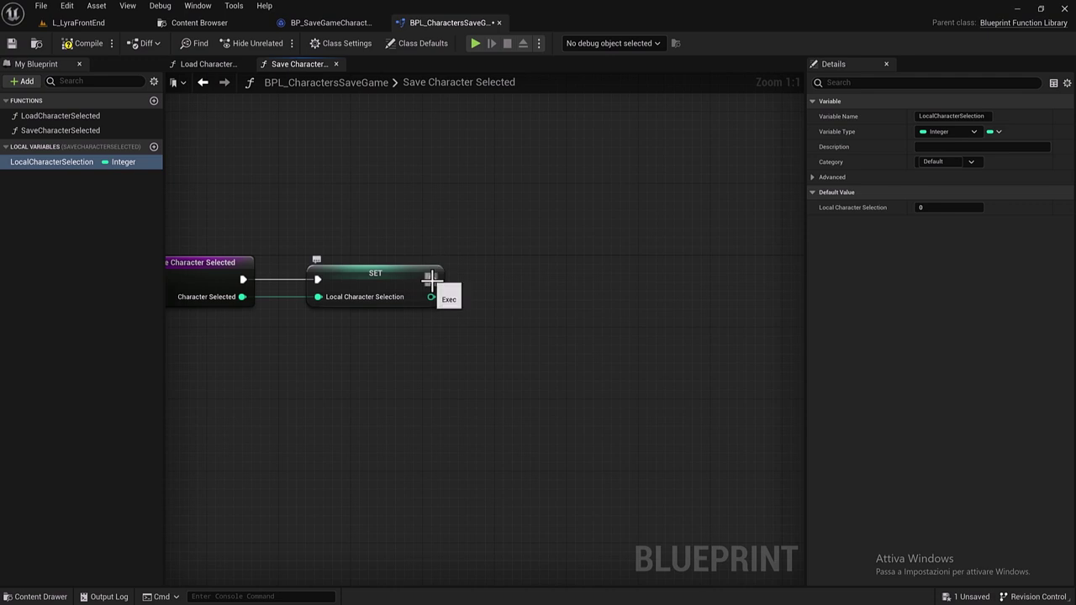
left_click_drag(432, 279, 482, 281)
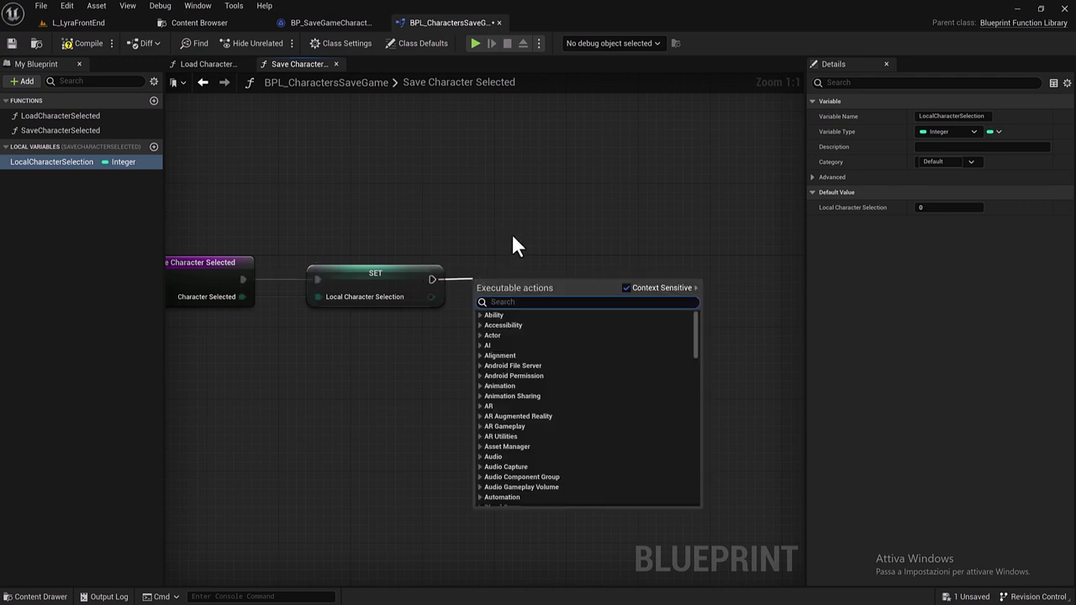
type("does")
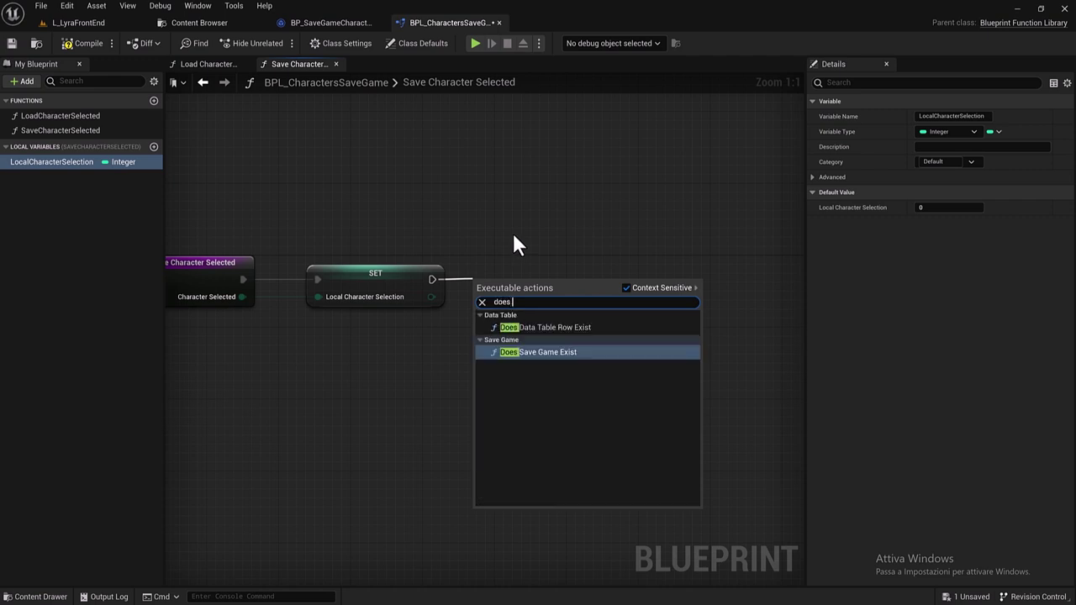
left_click(581, 352)
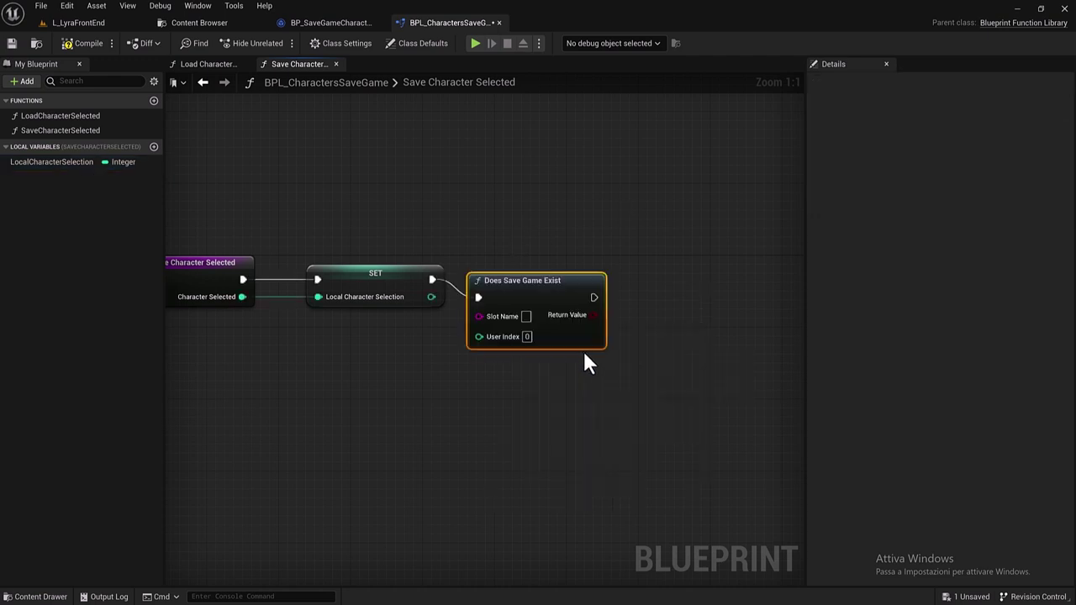
left_click_drag(516, 292, 526, 274)
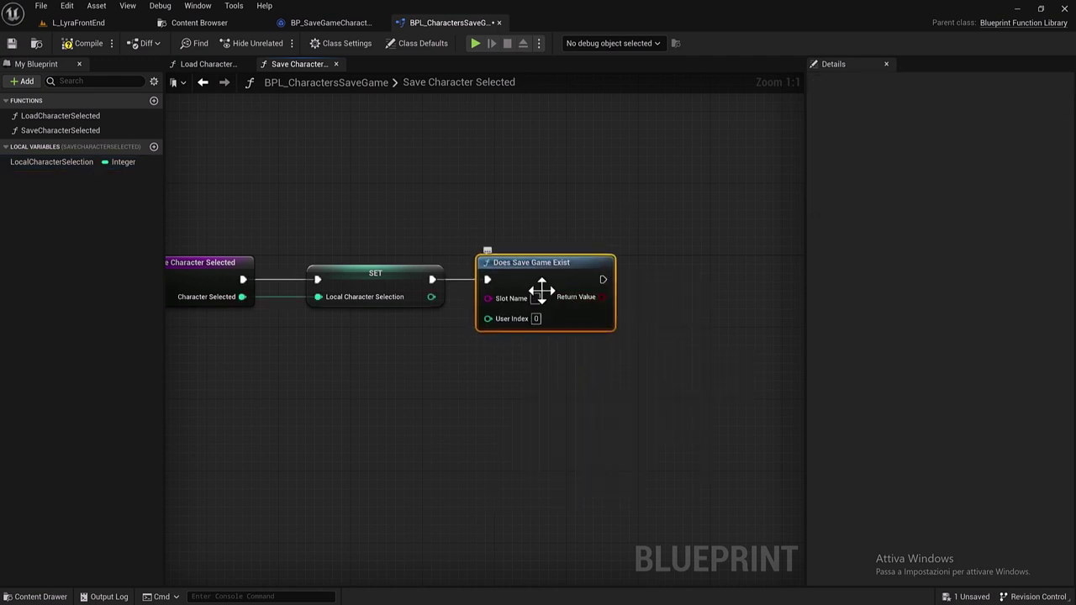
left_click(331, 24)
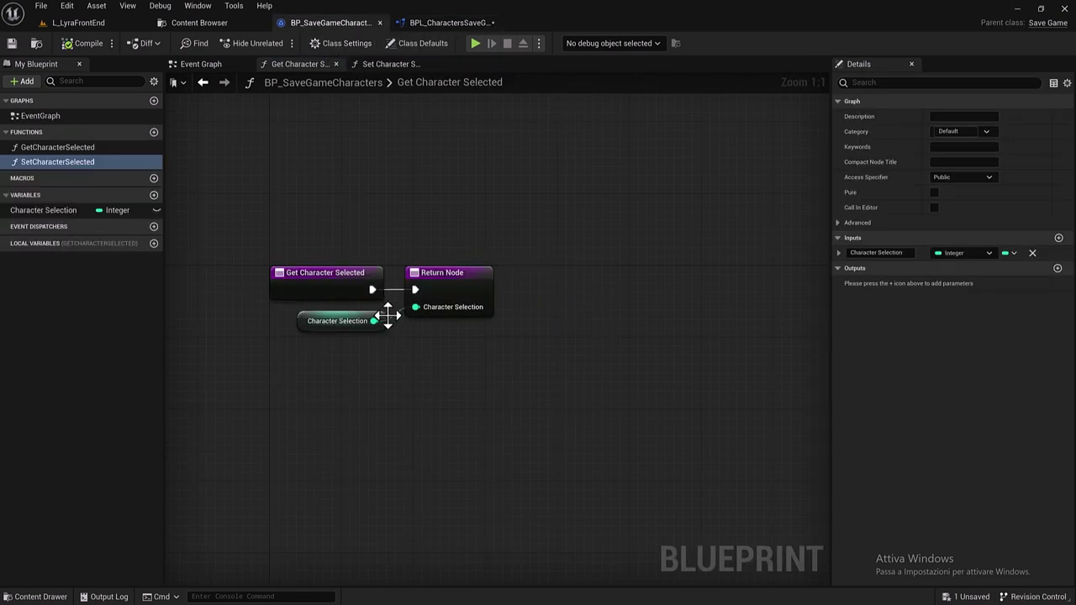
left_click(435, 22)
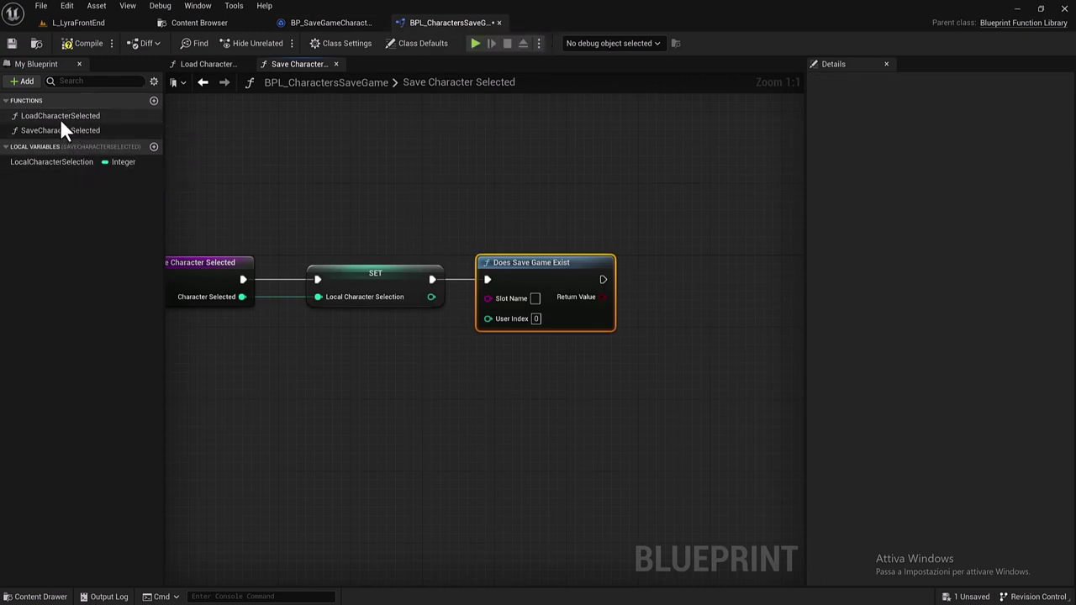
left_click(186, 67)
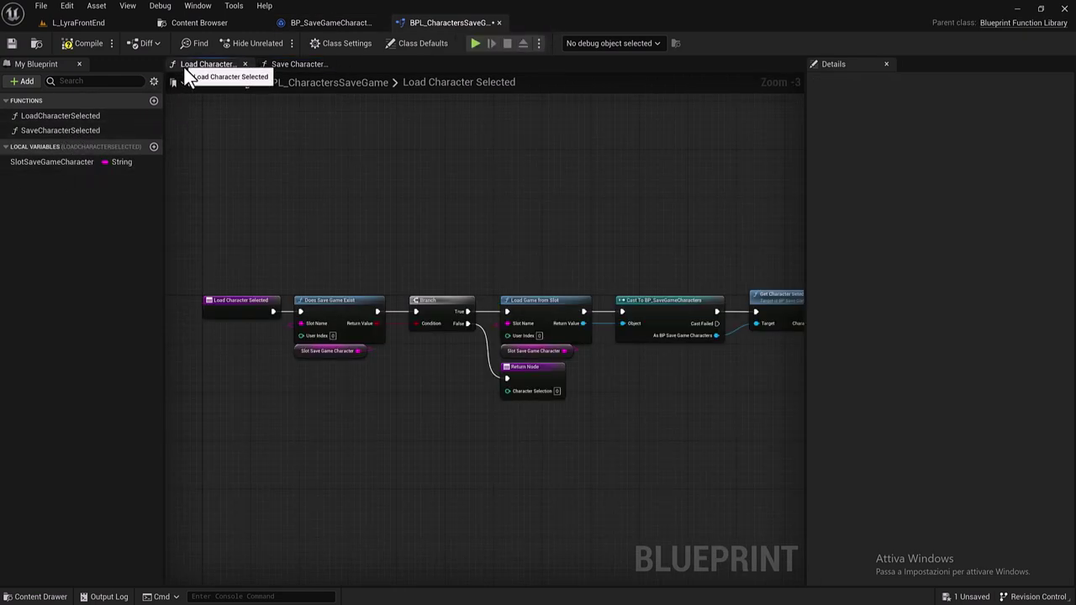
left_click(296, 353)
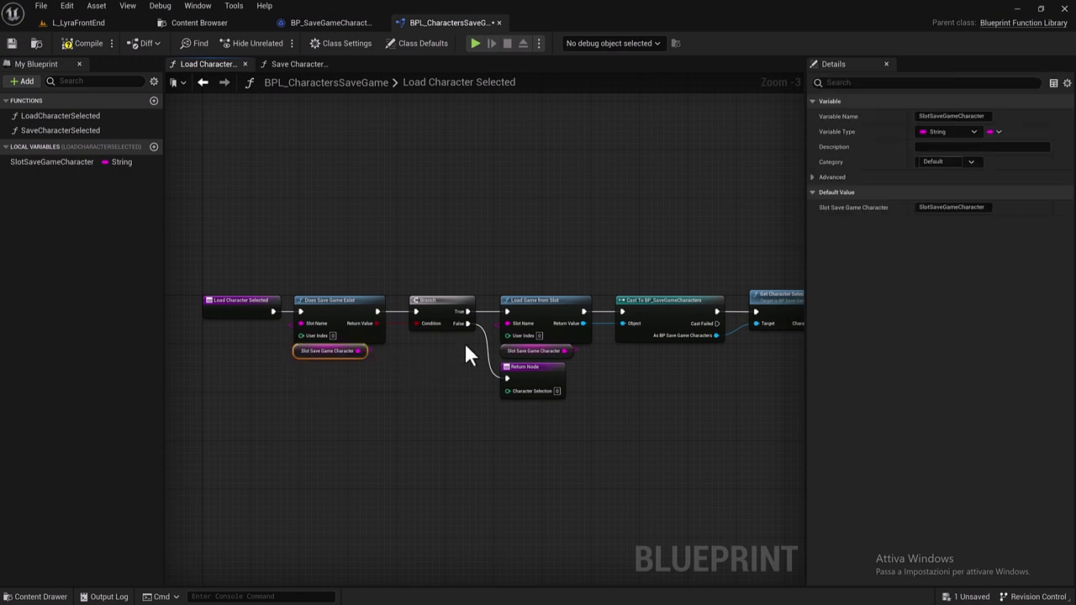
left_click(288, 66)
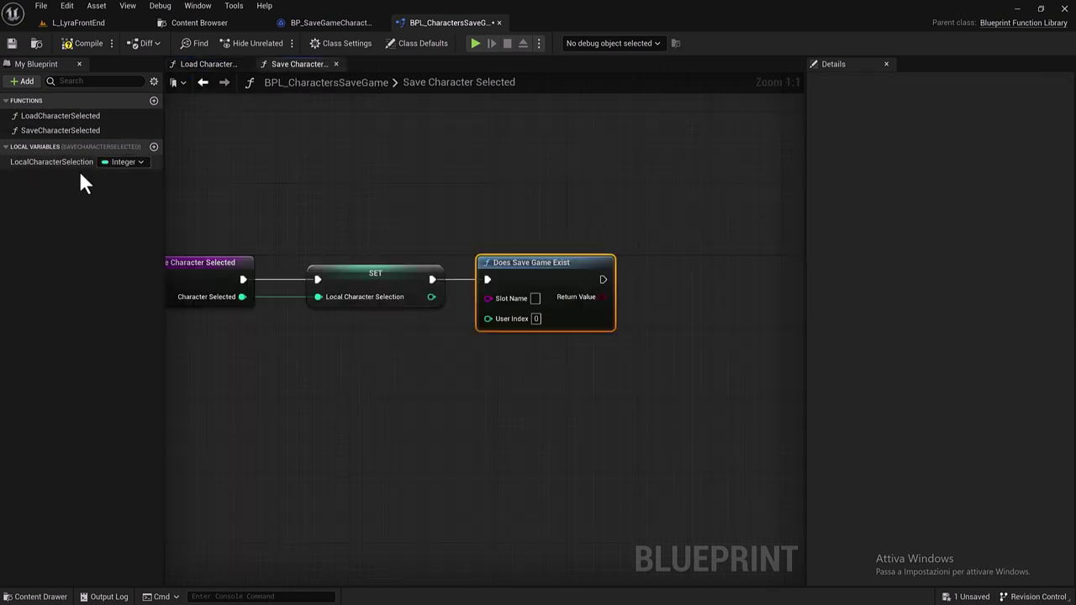
left_click(213, 67)
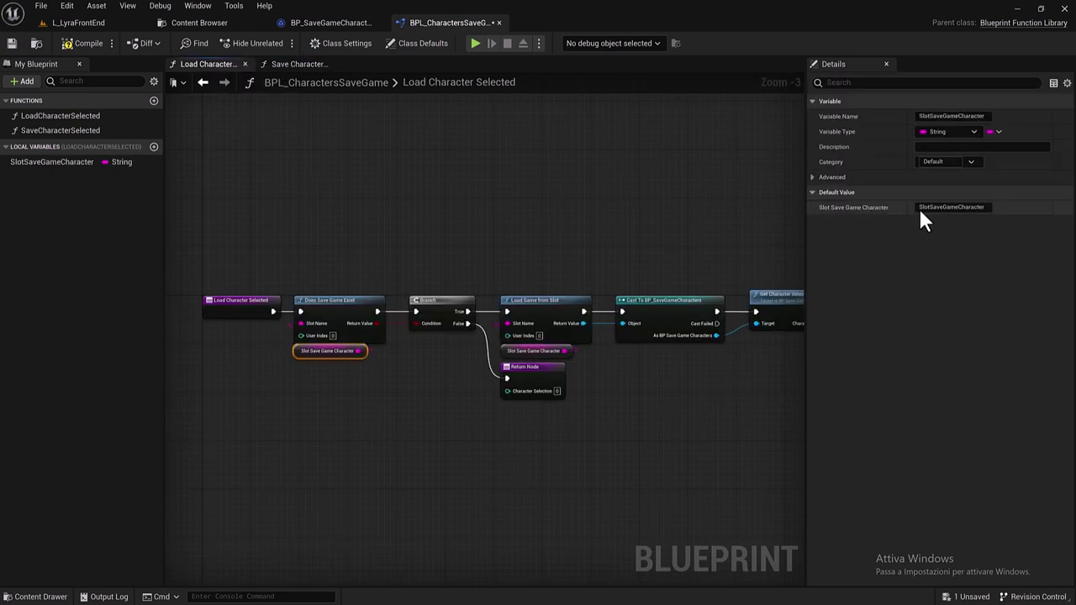
left_click(982, 208)
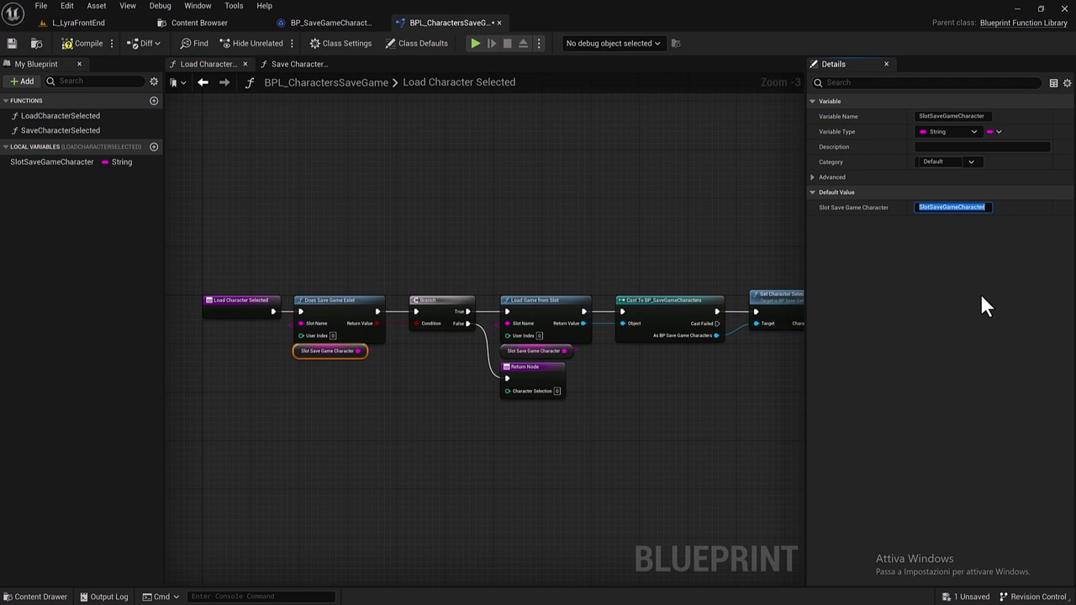
left_click(303, 64)
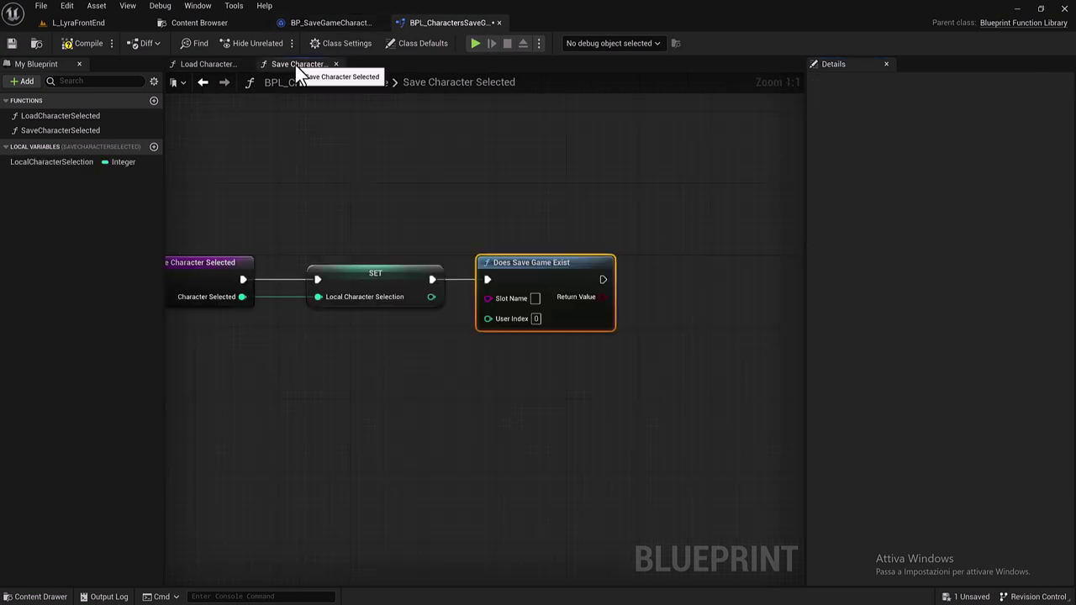
Step: Paste SlotSaveGameCharacter into the Does Save Game Exist node's Slot Name
left_click(534, 299)
type("SlotSaveGameCharacter")
key("Return")
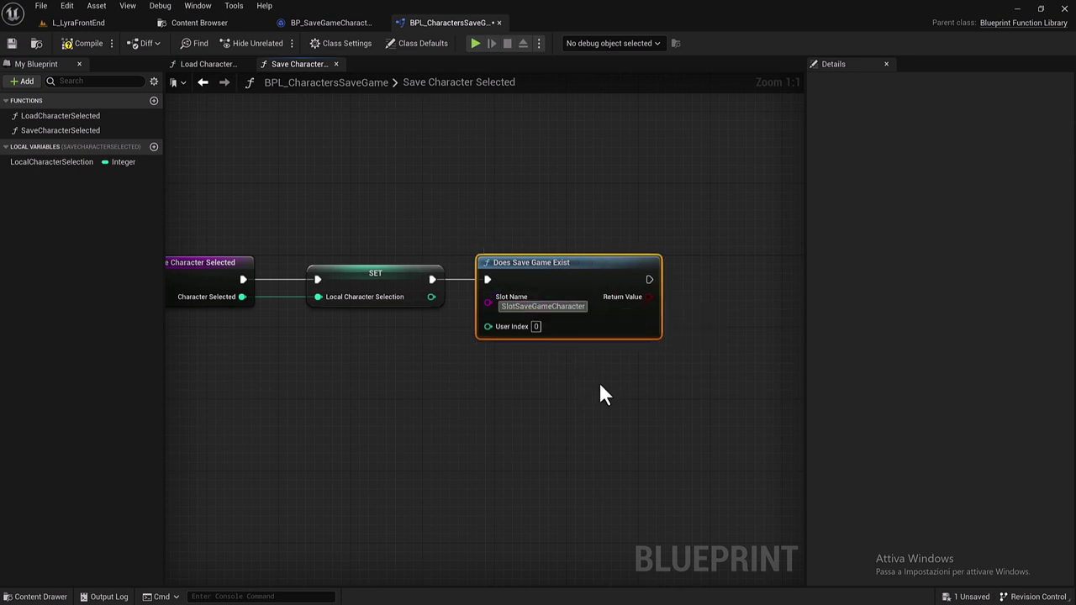
mouse_move(600, 386)
right_mouse_down()
mouse_move(550, 351)
mouse_move(440, 385)
right_mouse_up()
left_click(521, 338)
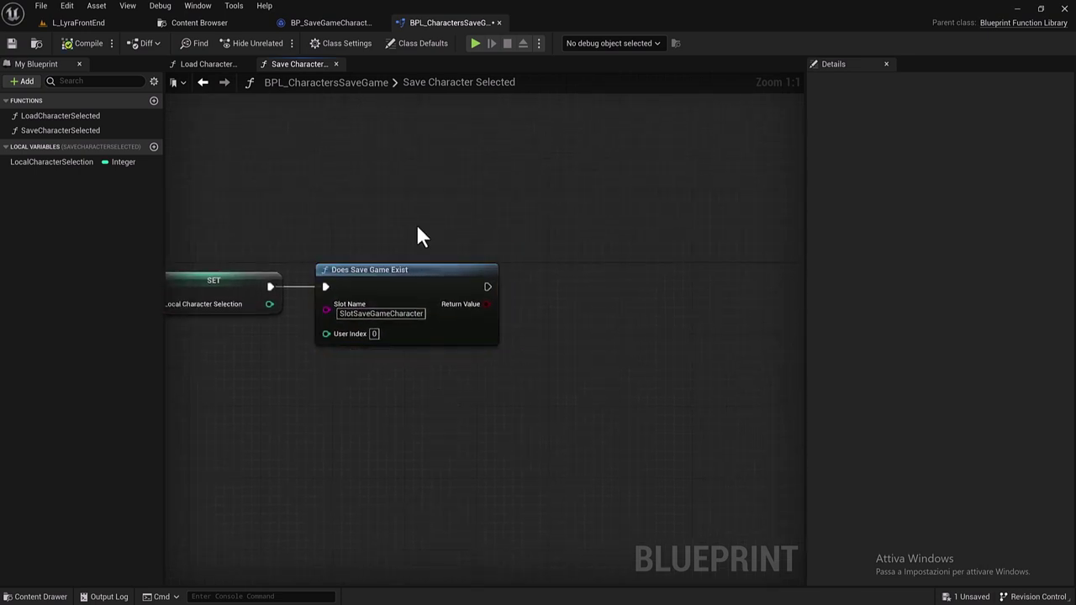
right_click_drag(363, 210, 475, 192)
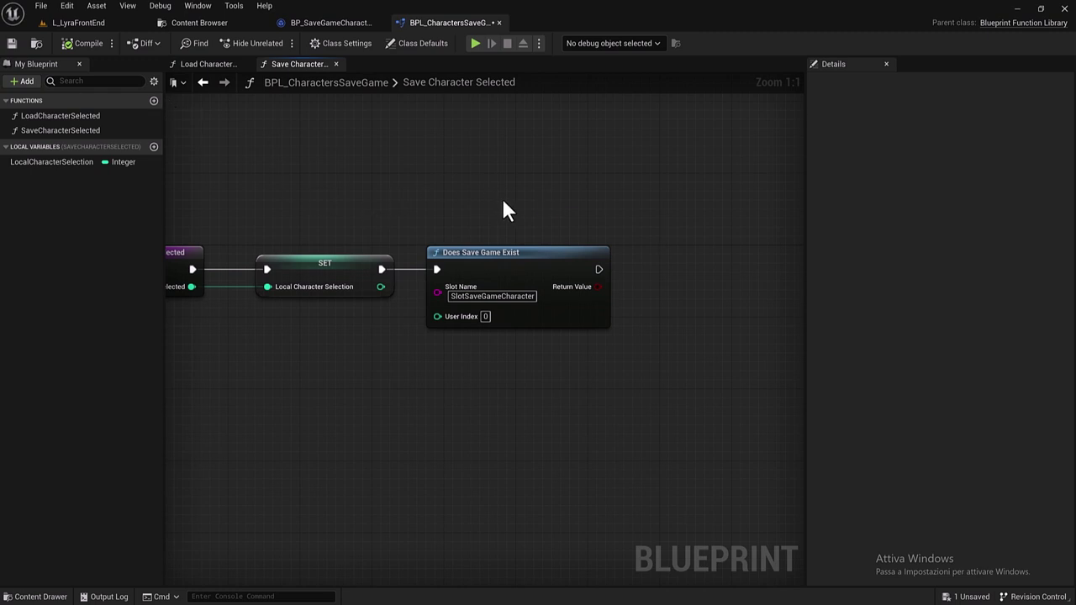
right_click_drag(501, 202, 367, 235)
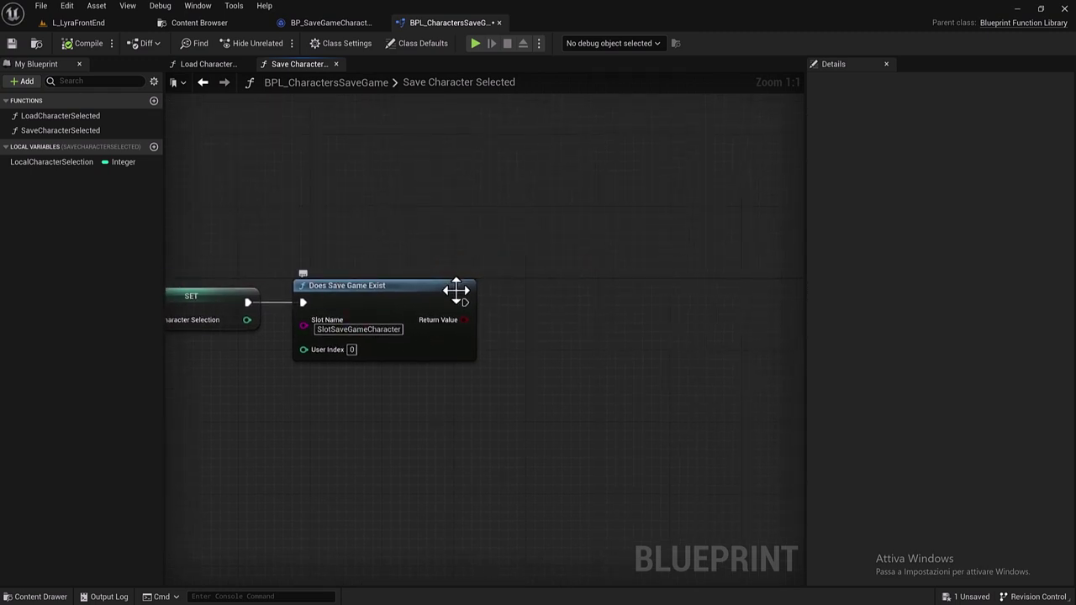
mouse_move(490, 271)
right_mouse_down()
mouse_move(361, 274)
mouse_move(400, 263)
right_mouse_up()
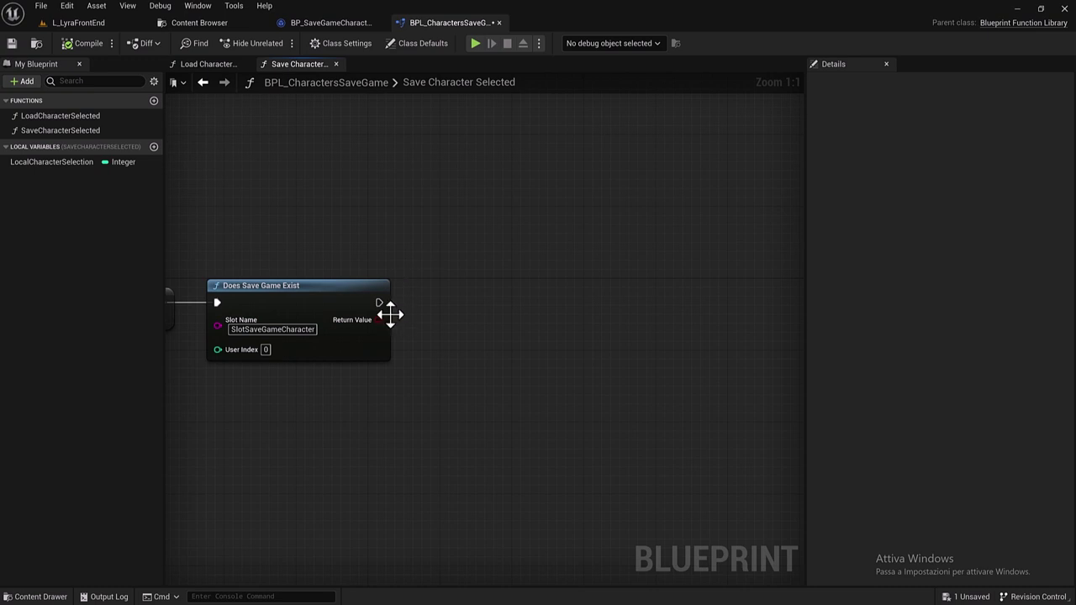
Step: Add a Branch driven by the existence check's Return Value
mouse_move(379, 320)
left_mouse_down()
mouse_move(423, 307)
mouse_move(467, 274)
left_mouse_up()
type("branch")
key("Return")
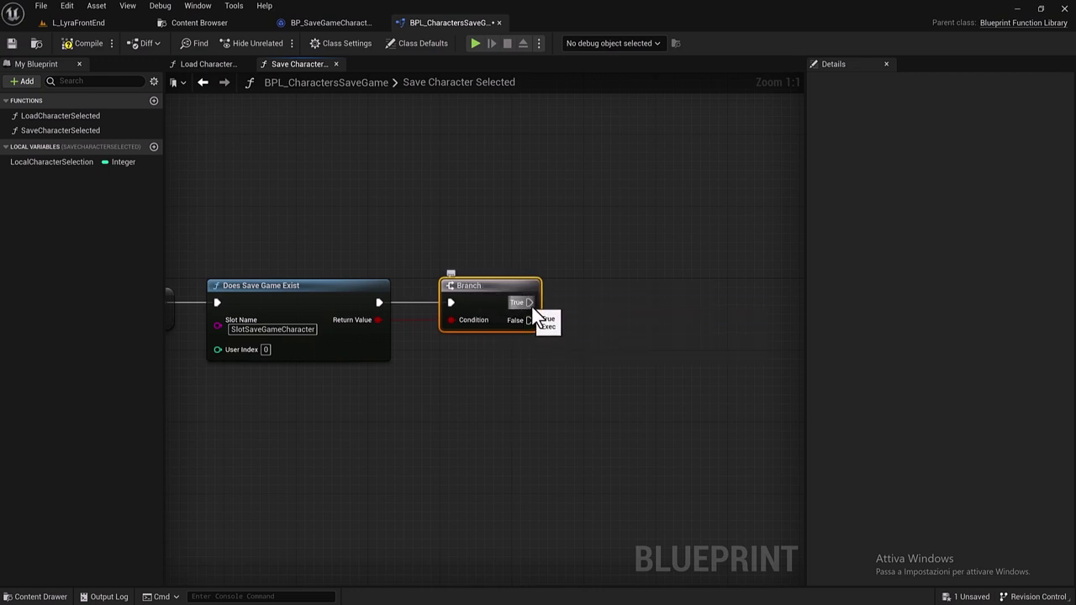
Step: Add a Delete Game in Slot node on the Branch's True path
left_click_drag(531, 303, 583, 304)
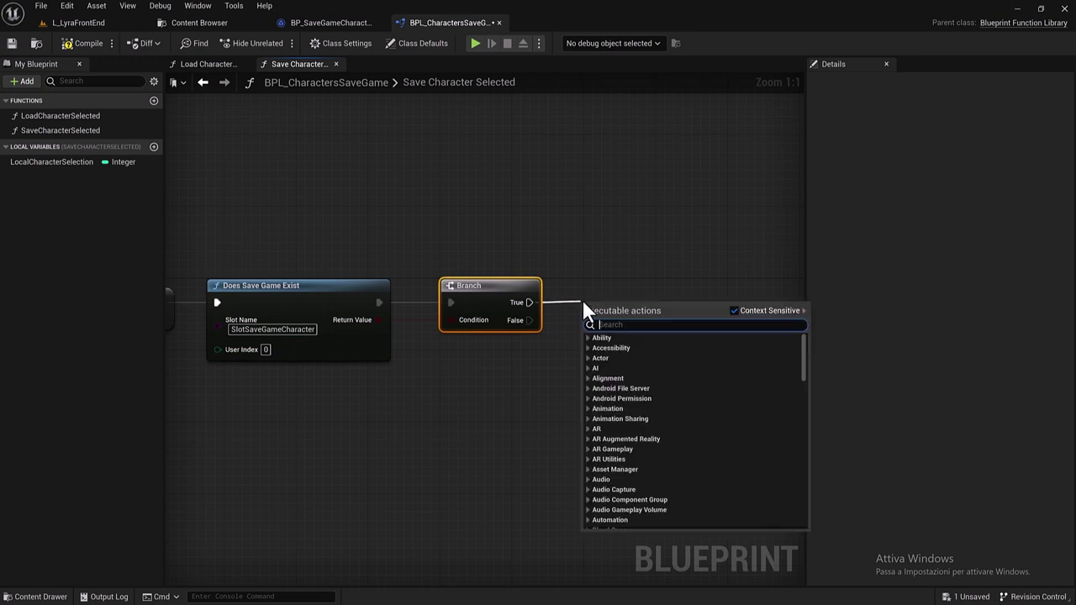
type("delete")
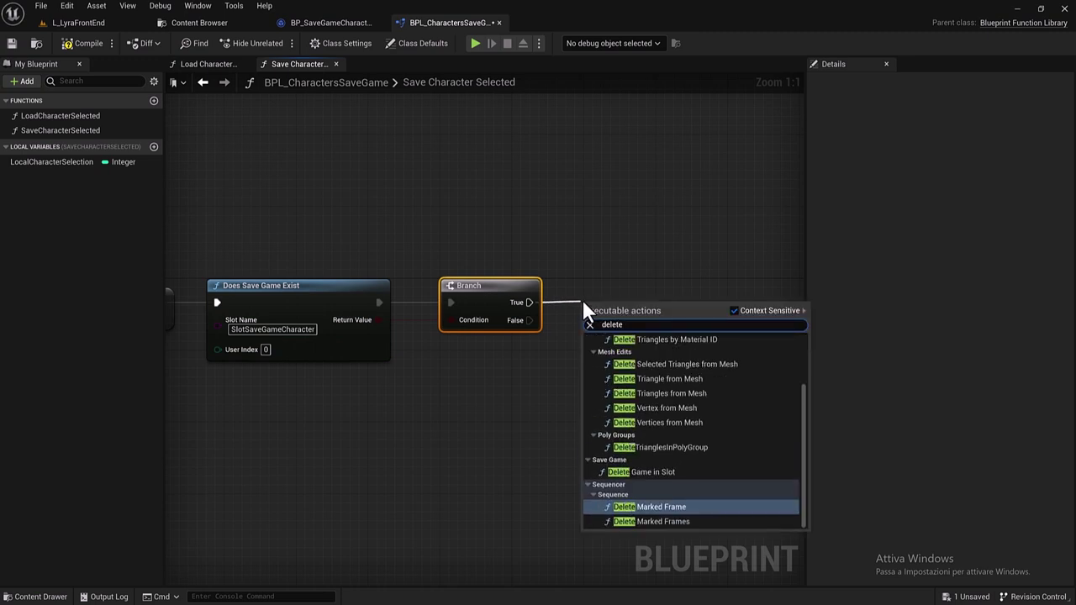
type(" ga")
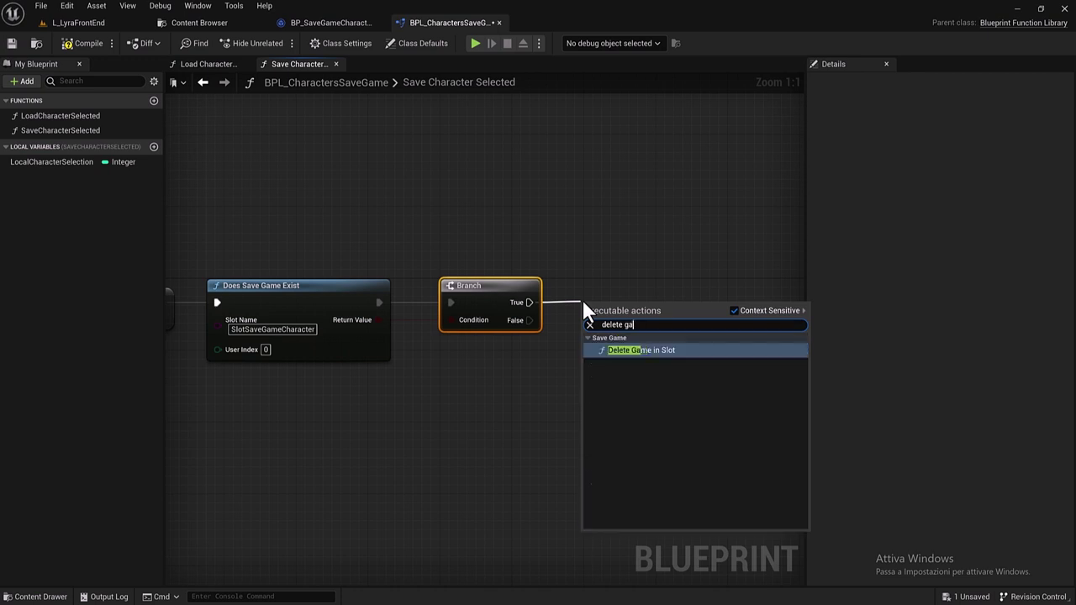
type("me")
left_click(633, 350)
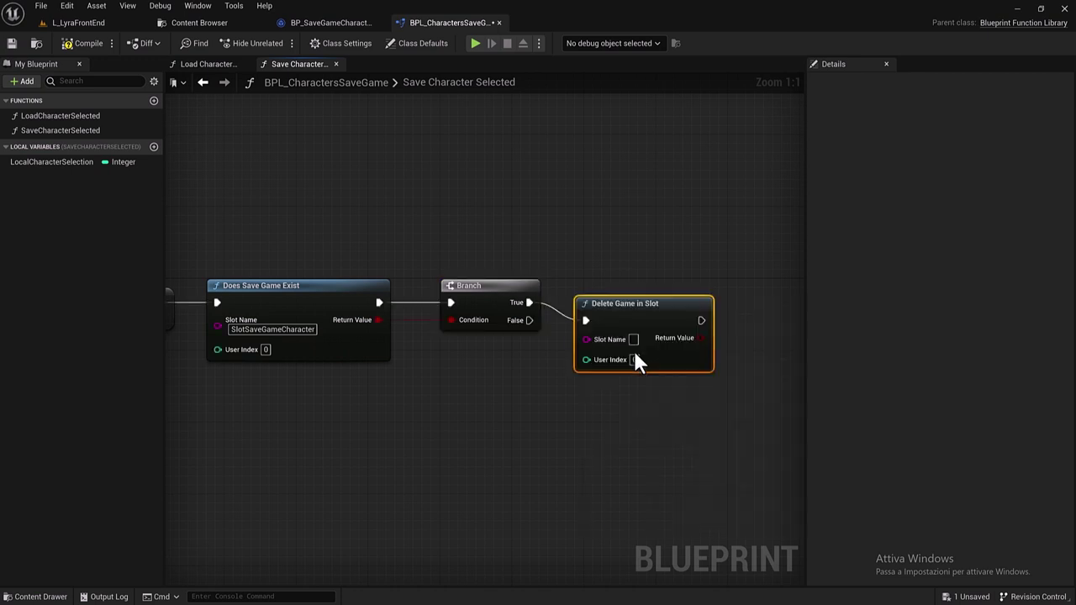
left_click_drag(620, 320, 620, 303)
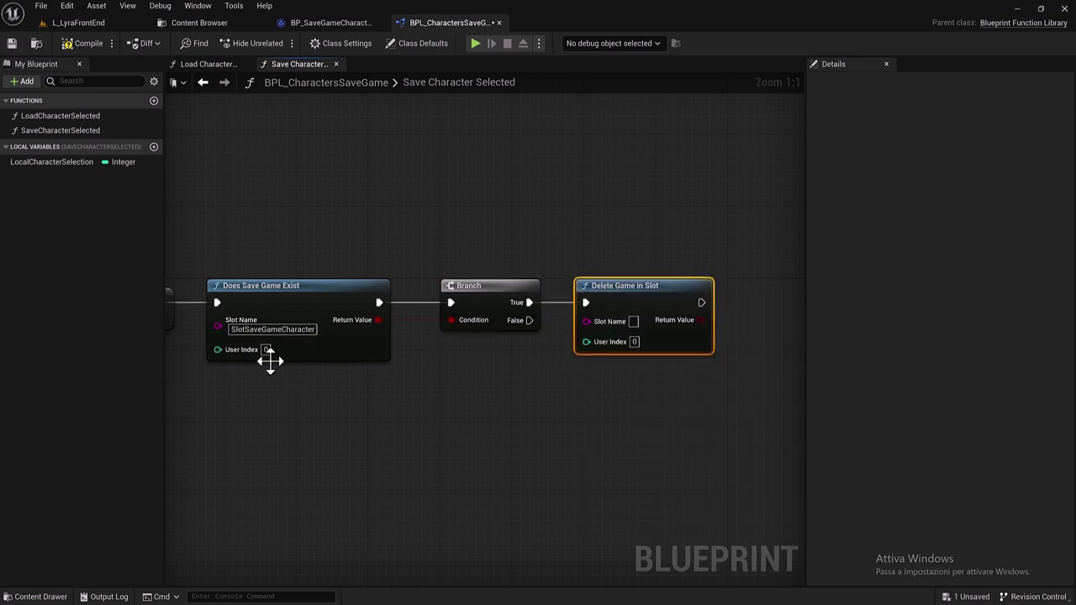
right_click_drag(230, 304, 377, 305)
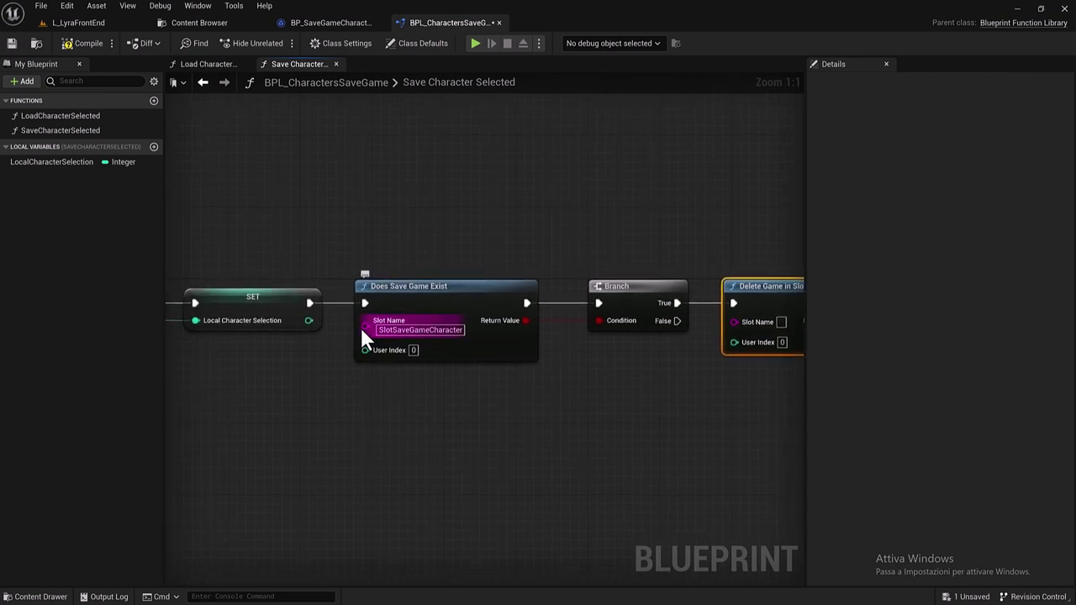
Step: Promote the Slot Name to a local variable named SlotSaveGameCharacter
left_click_drag(365, 322, 289, 389)
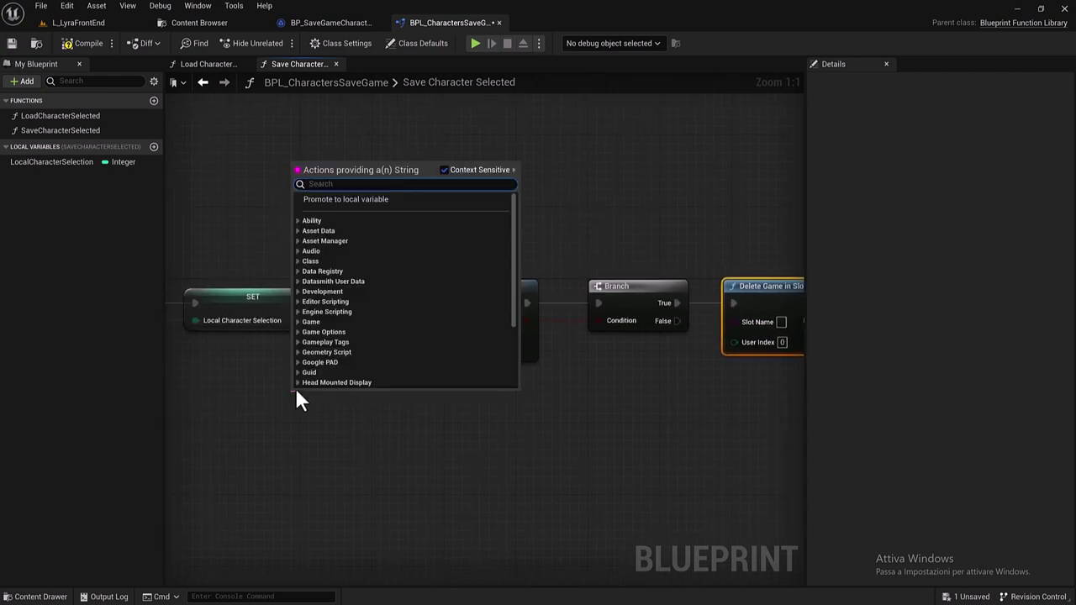
left_click(364, 199)
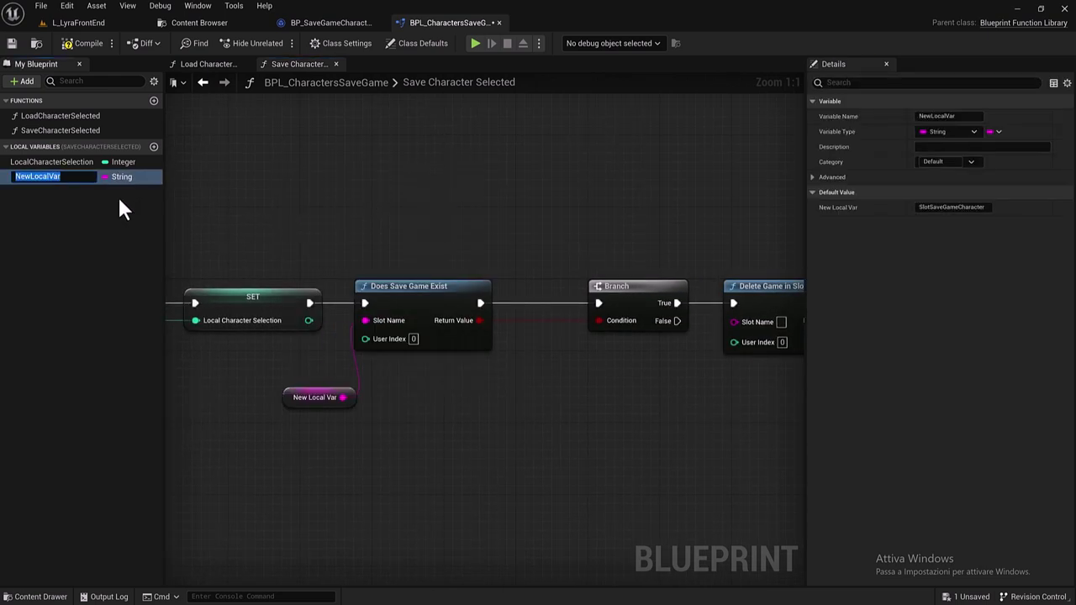
key("ctrl+v")
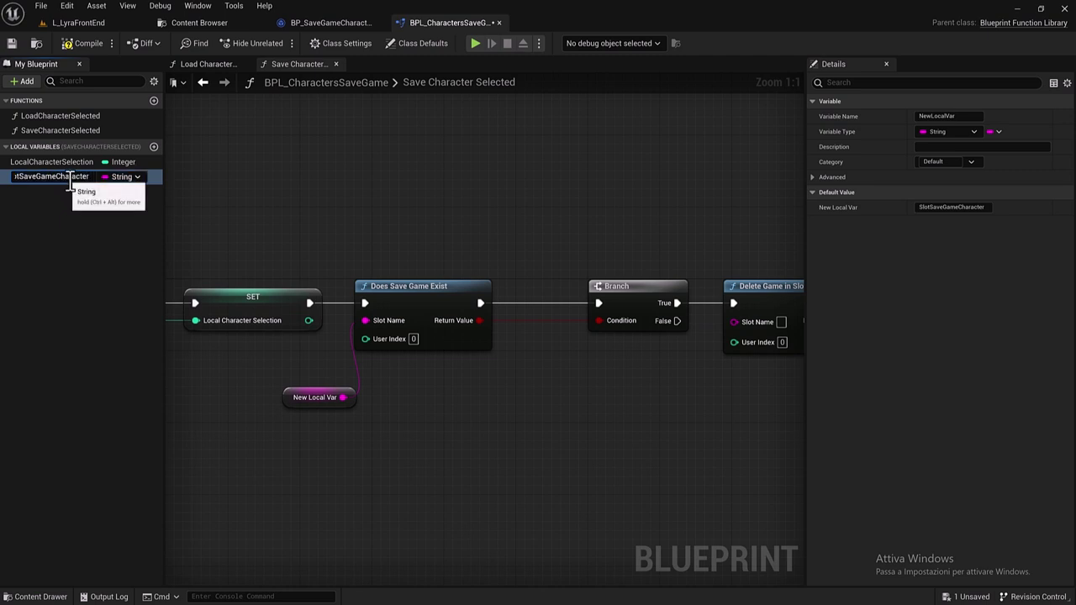
key("Return")
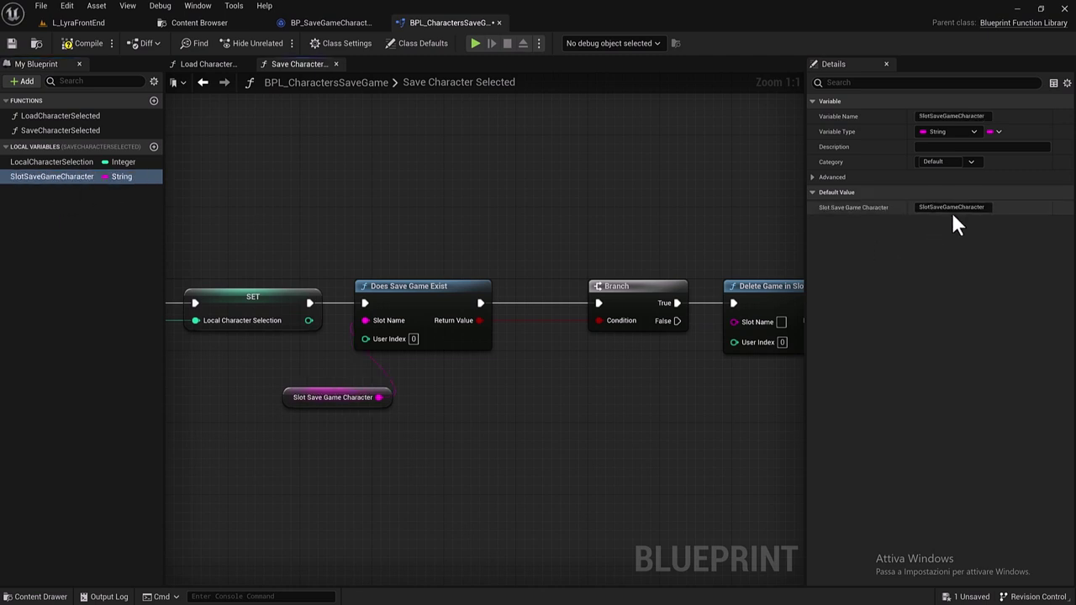
left_click_drag(290, 400, 364, 370)
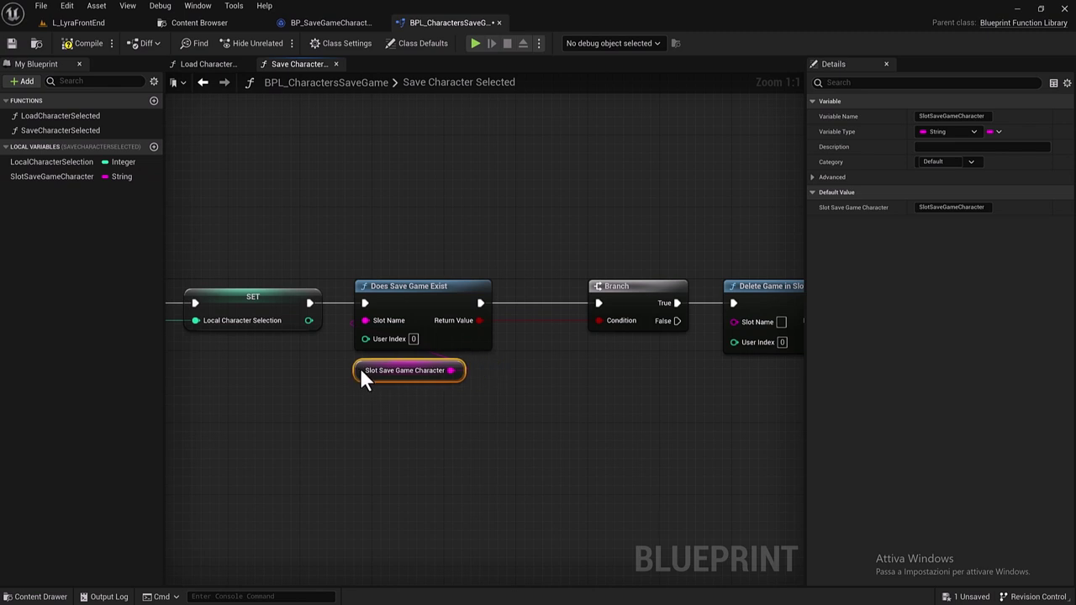
Step: Plug SlotSaveGameCharacter into Delete Game in Slot's Slot Name and tidy the nodes
right_click_drag(511, 428, 379, 420)
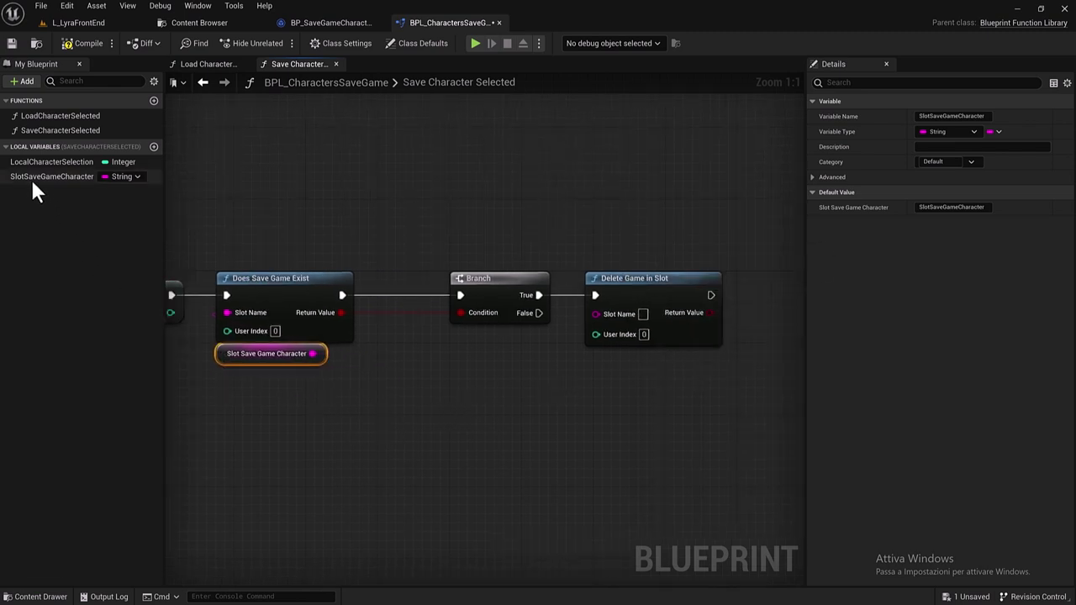
mouse_move(30, 177)
left_mouse_down()
mouse_move(594, 313)
mouse_move(659, 362)
left_mouse_up()
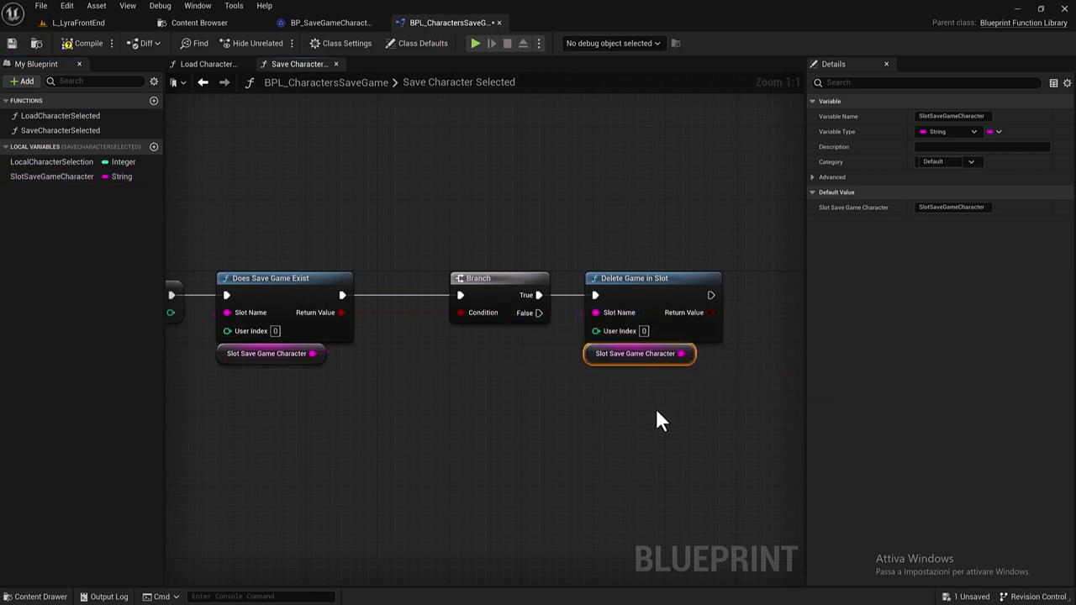
right_click_drag(655, 406, 599, 406)
left_click_drag(599, 407, 480, 300)
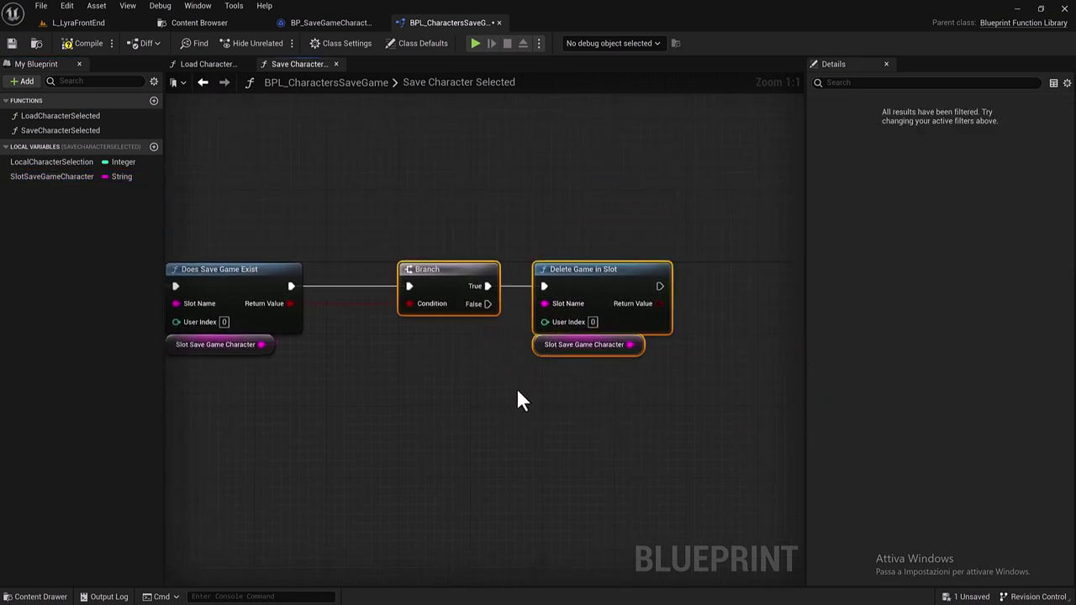
key("f")
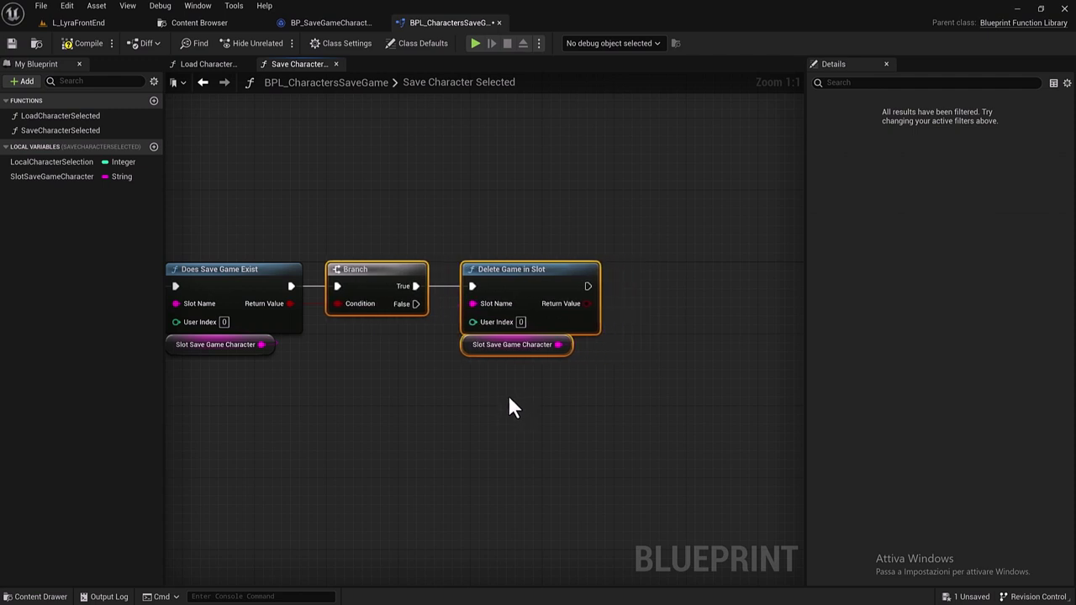
left_click(511, 400)
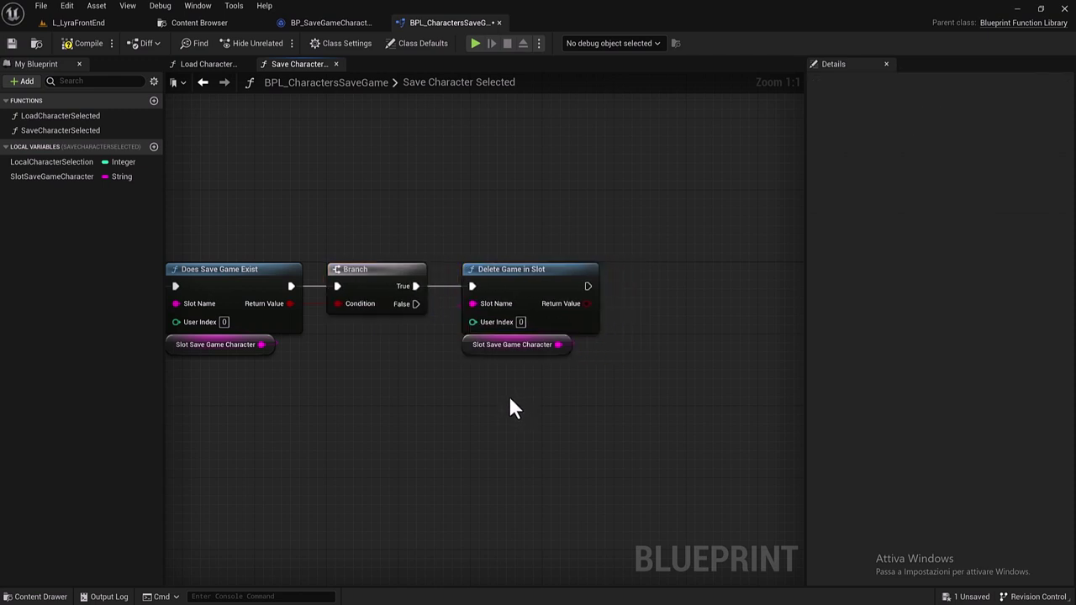
Step: Add a Create Save Game Object node below Delete Game in Slot
right_click_drag(454, 286, 376, 312)
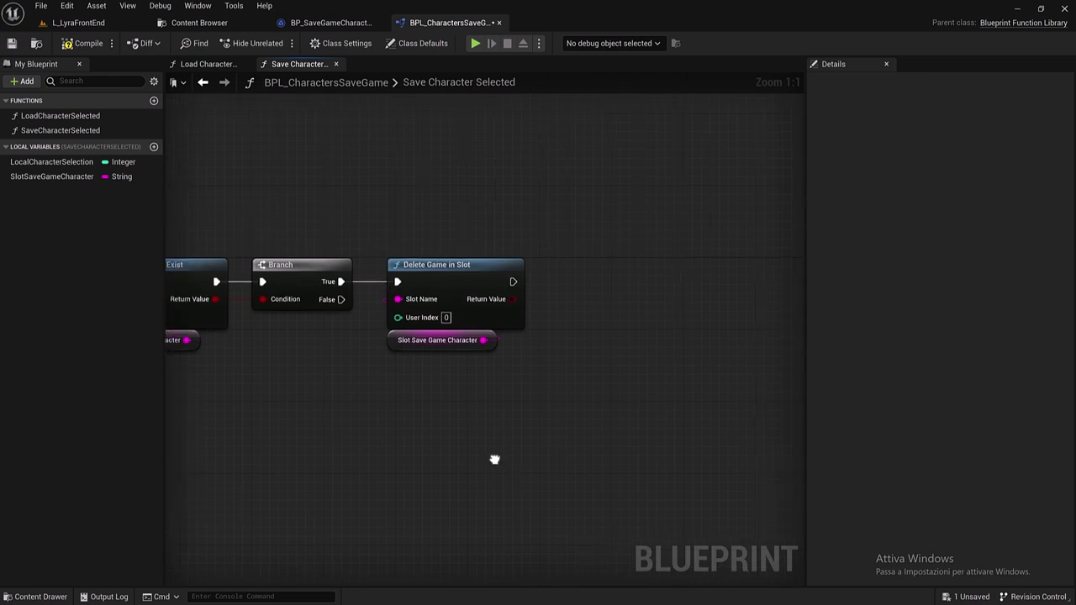
left_click_drag(510, 312, 553, 316)
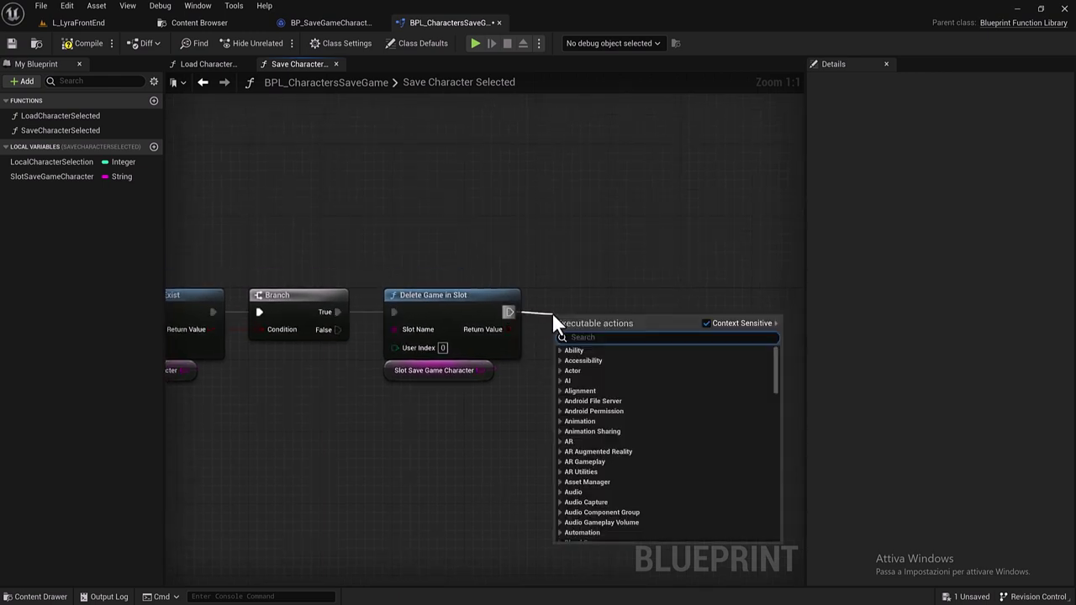
type("create ")
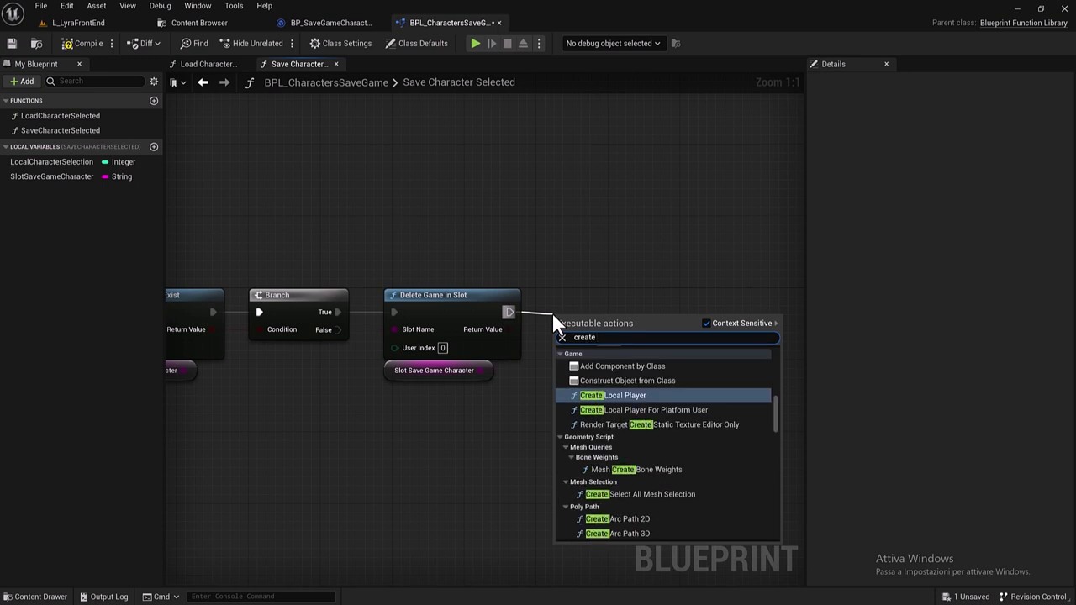
type("sa")
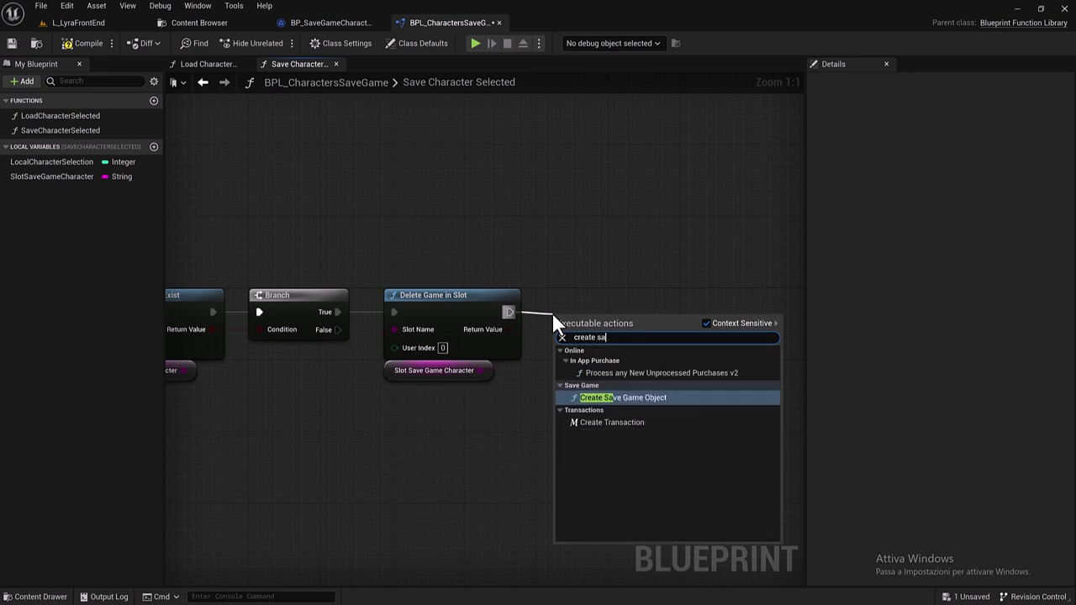
left_click(628, 397)
mouse_move(605, 330)
left_mouse_down()
mouse_move(624, 313)
mouse_move(429, 463)
left_mouse_up()
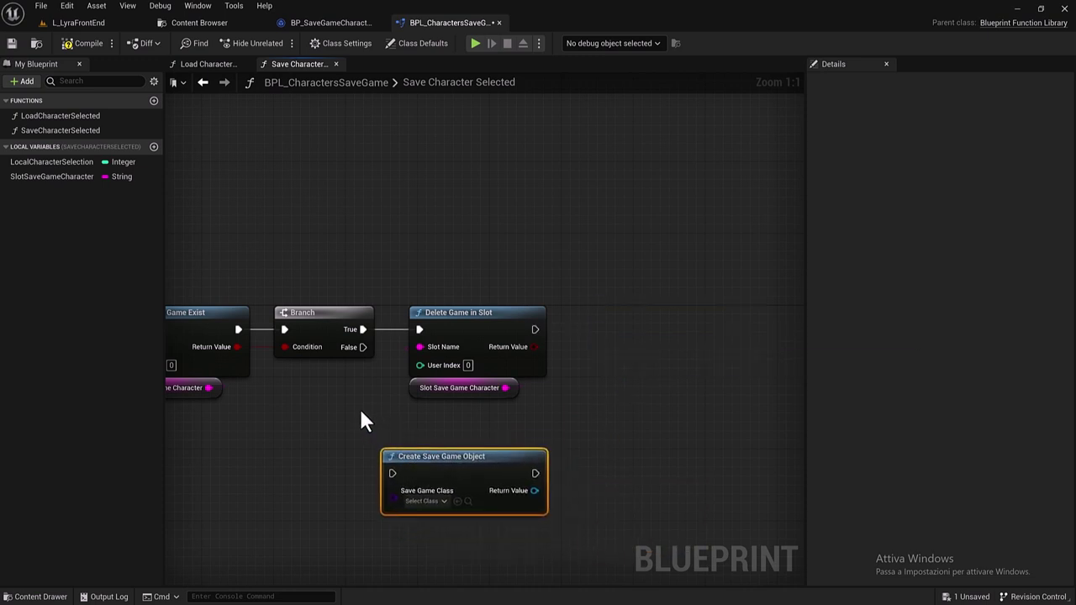
Step: Connect the Branch's False output to Create Save Game Object
mouse_move(360, 411)
right_mouse_down()
mouse_move(634, 331)
mouse_move(541, 384)
right_mouse_up()
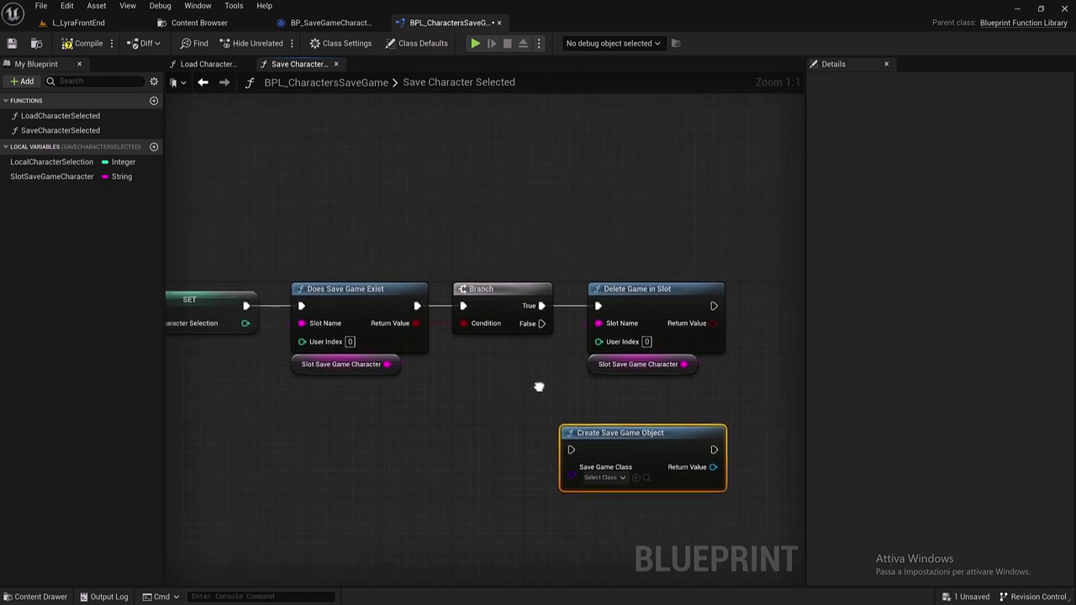
scroll(493, 361, "down", 1)
scroll(405, 406, "down", 1)
right_click_drag(405, 406, 343, 393)
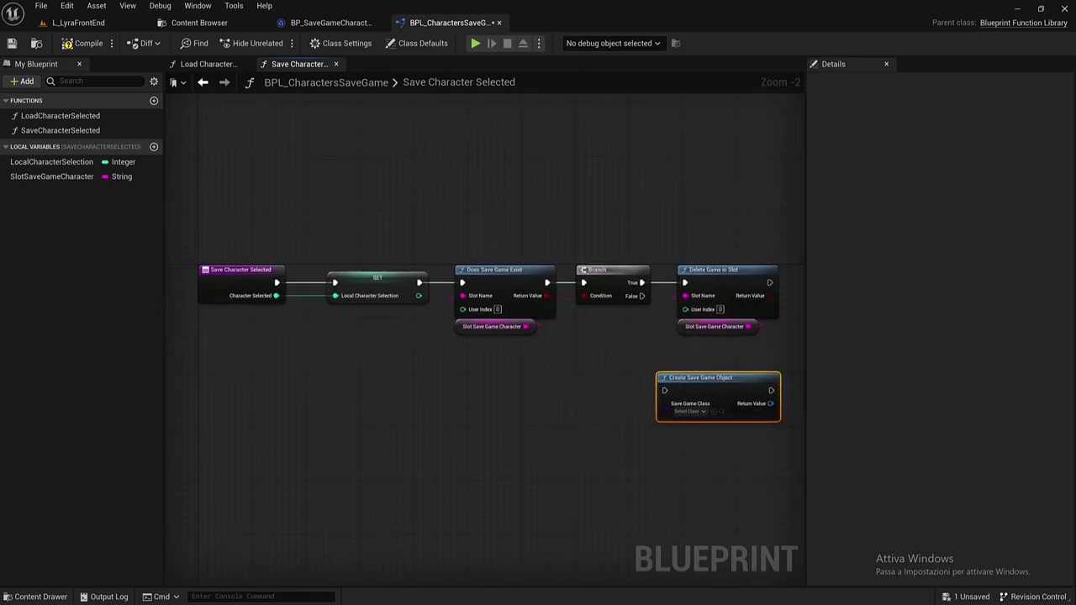
right_click_drag(523, 376, 435, 379)
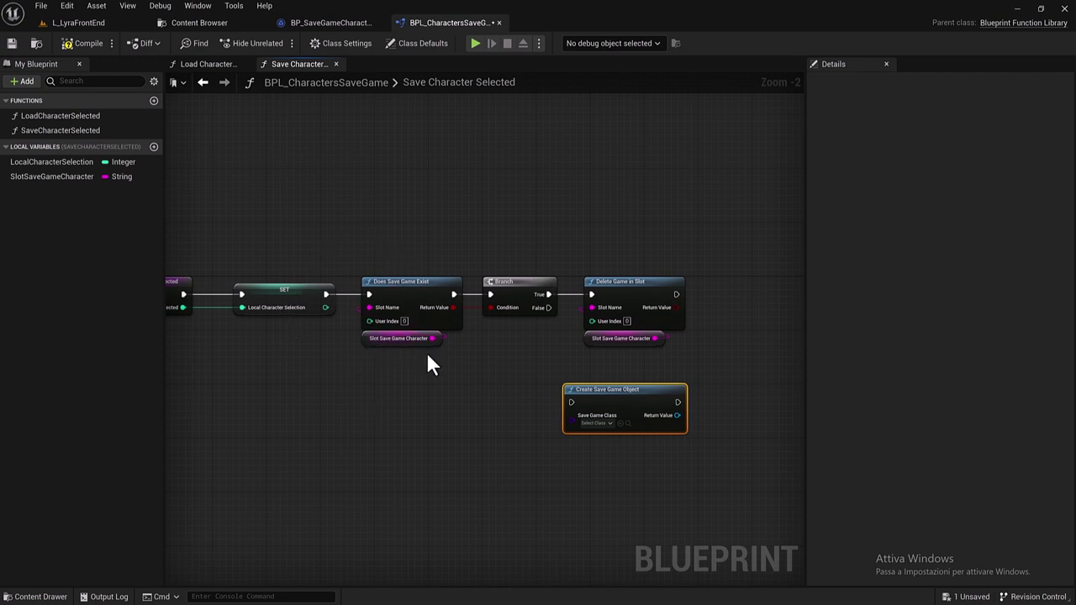
right_click_drag(428, 360, 373, 372)
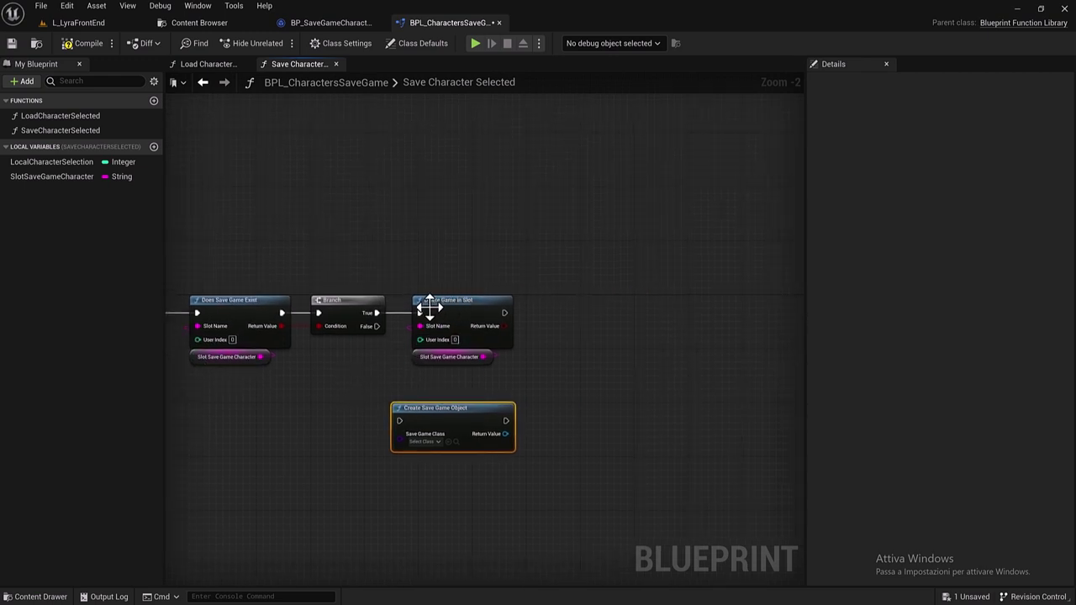
mouse_move(377, 326)
left_mouse_down()
mouse_move(382, 428)
mouse_move(473, 397)
left_mouse_up()
Step: Set Create Save Game Object's class to BP_SaveGameCharacters
scroll(427, 462, "up", 1)
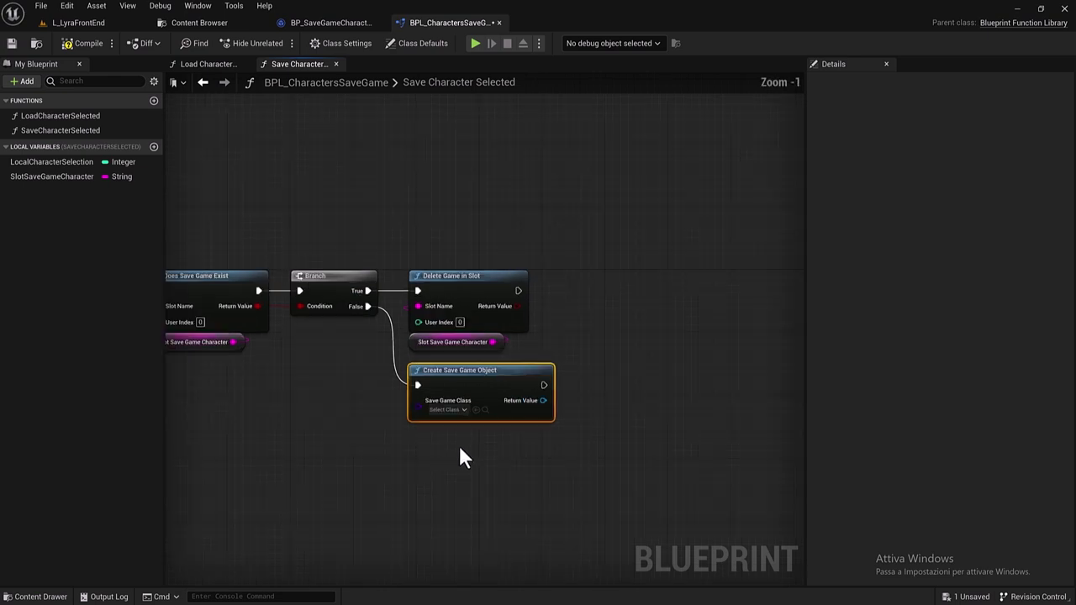
scroll(459, 411, "up", 1)
left_click(454, 391)
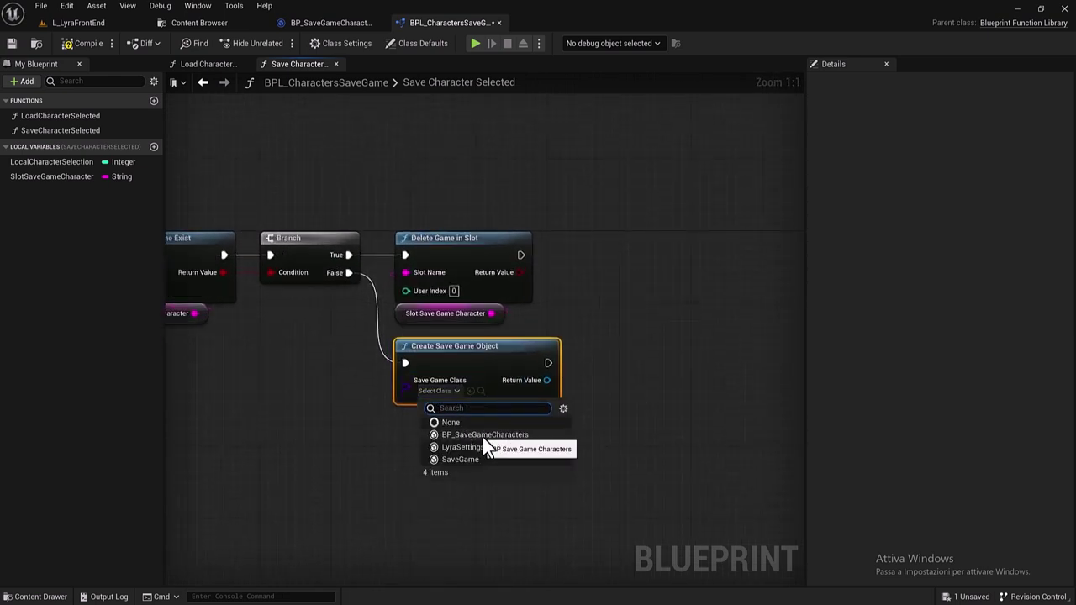
left_click(490, 436)
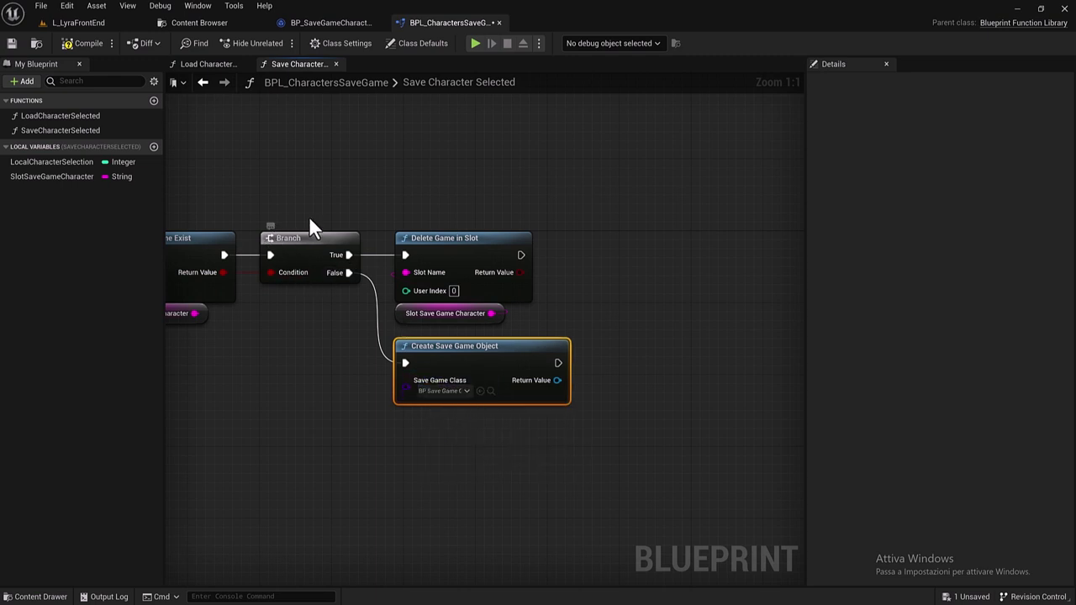
Step: Reposition Create Save Game Object and run it after Delete Game in Slot
right_click_drag(210, 444, 404, 459)
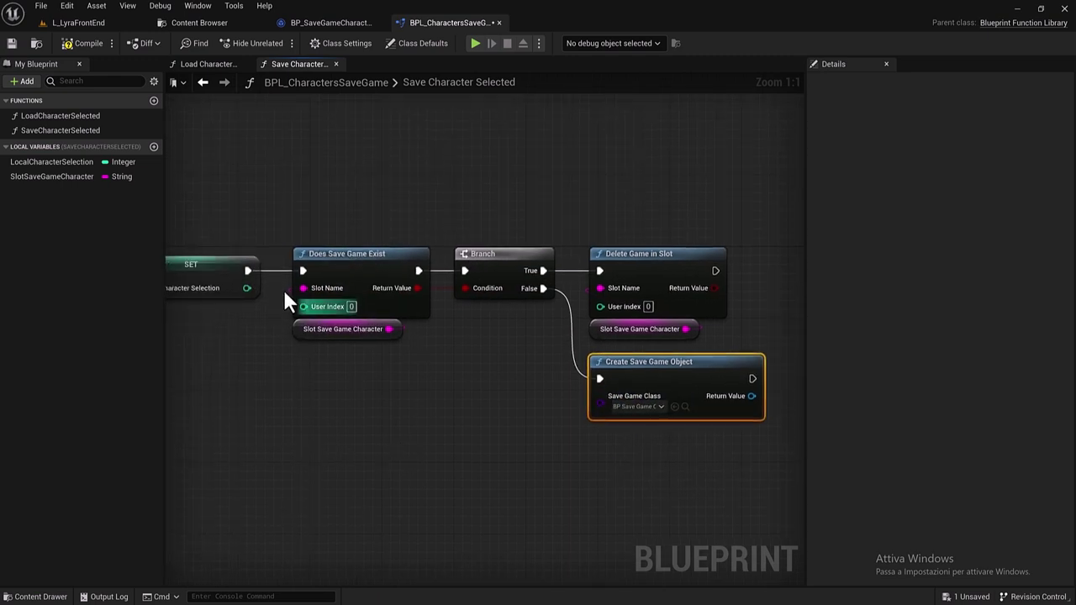
mouse_move(356, 384)
right_mouse_down()
mouse_move(543, 408)
mouse_move(564, 468)
mouse_move(428, 457)
right_mouse_up()
left_click_drag(373, 397, 538, 346)
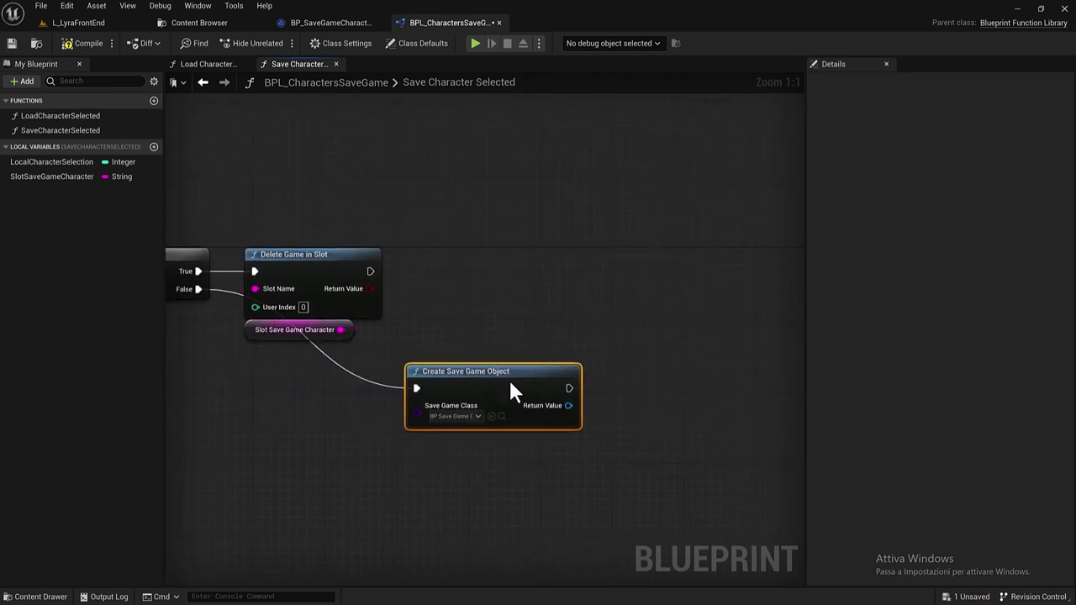
key("q")
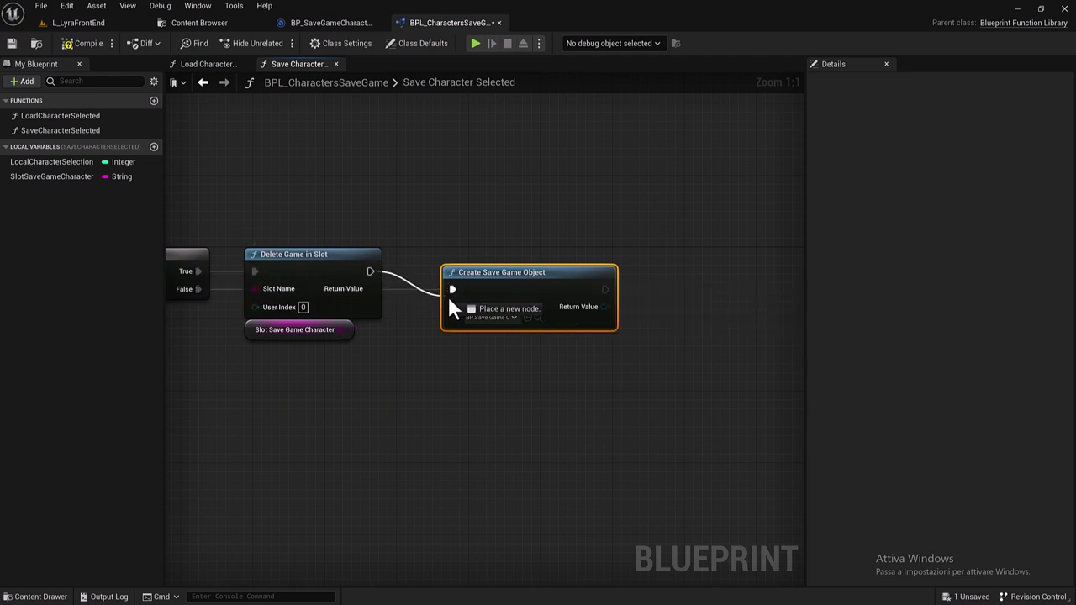
mouse_move(370, 270)
left_mouse_down()
mouse_move(453, 289)
mouse_move(494, 271)
left_mouse_up()
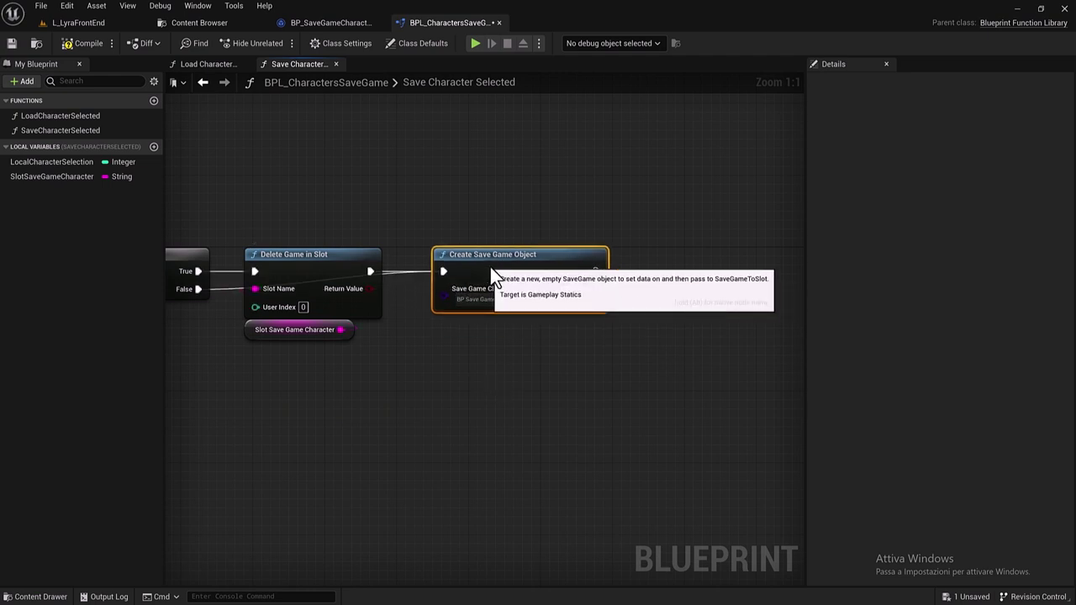
Step: Route the False wire through two reroute points beneath Delete Game in Slot
left_click(224, 288)
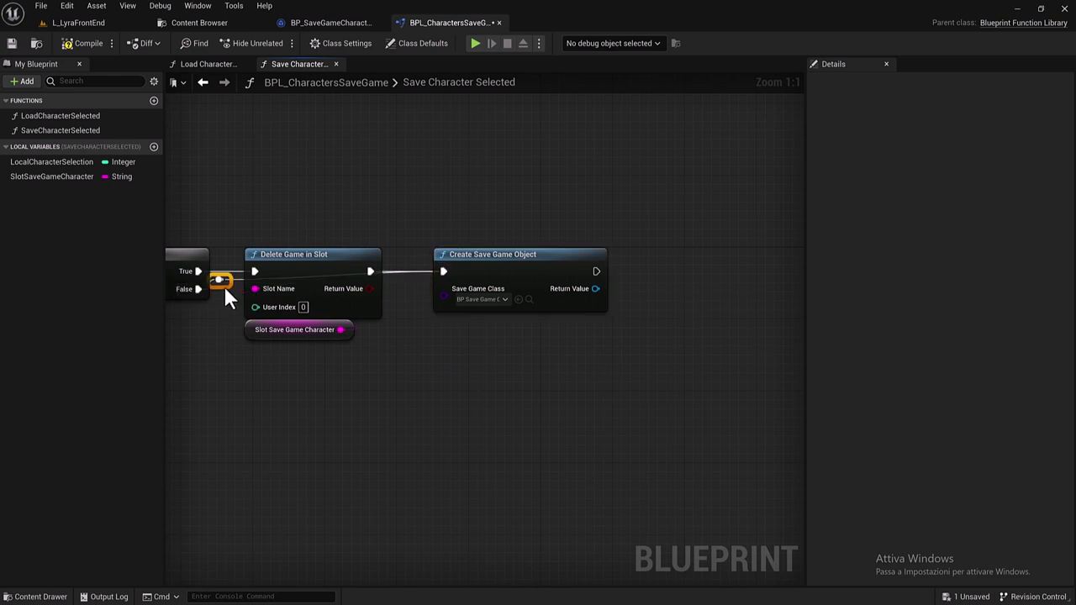
left_click_drag(225, 290, 261, 351)
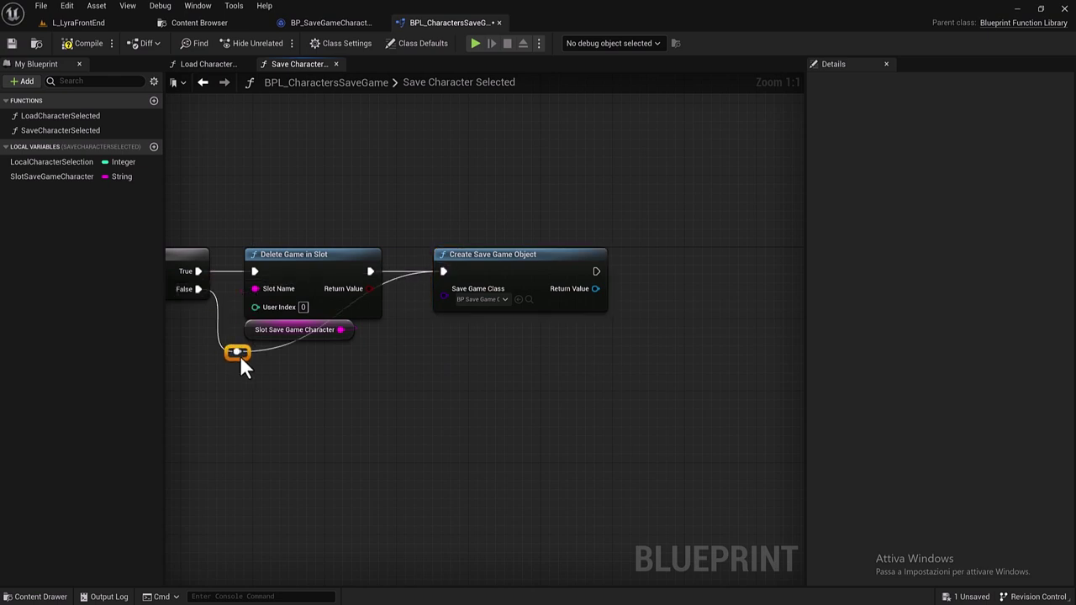
double_click(393, 277)
mouse_move(393, 280)
left_mouse_down()
mouse_move(357, 366)
mouse_move(374, 355)
left_mouse_up()
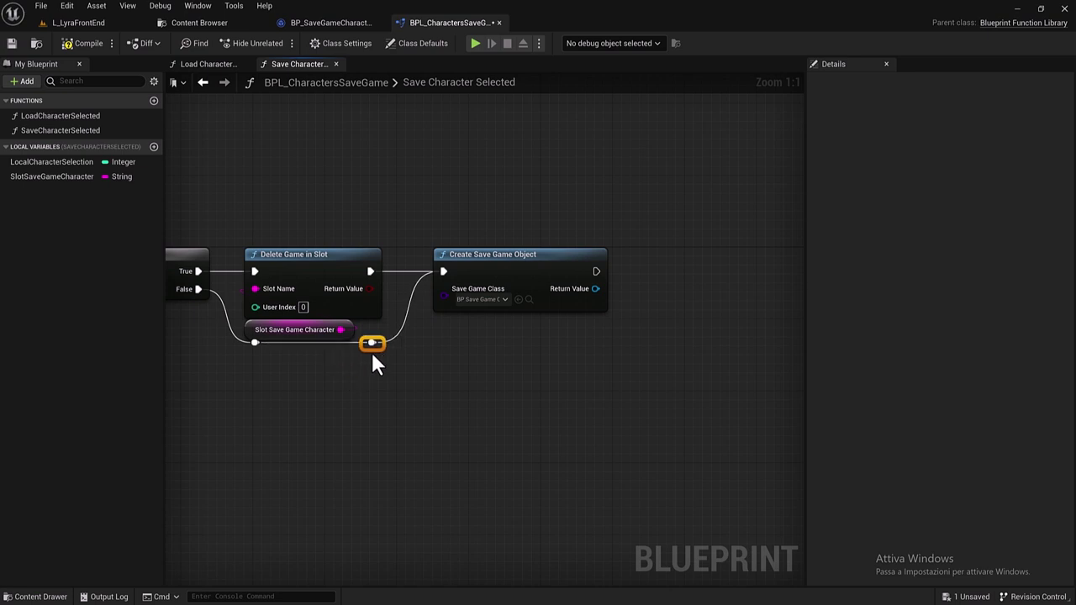
left_click(496, 262)
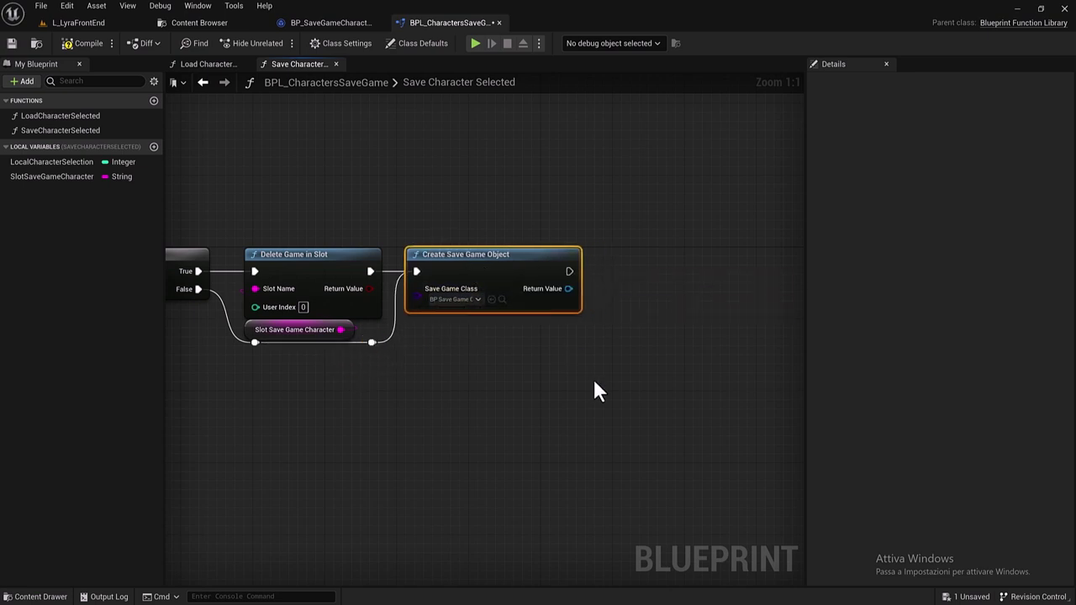
right_click_drag(360, 446, 461, 424)
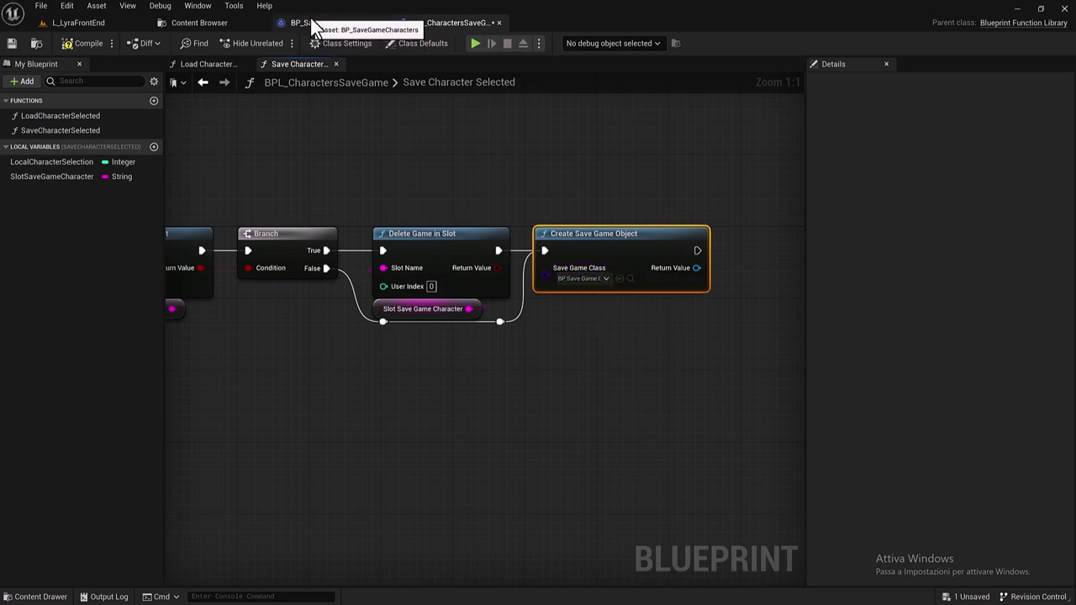
right_click_drag(320, 169, 362, 188)
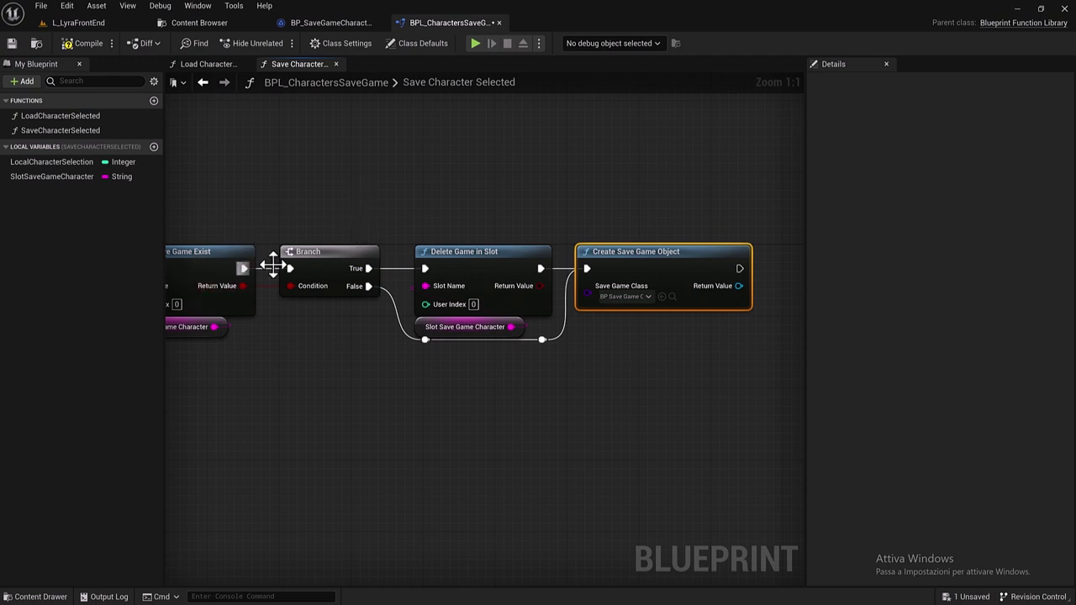
right_click_drag(466, 234, 307, 250)
right_click_drag(329, 298, 241, 299)
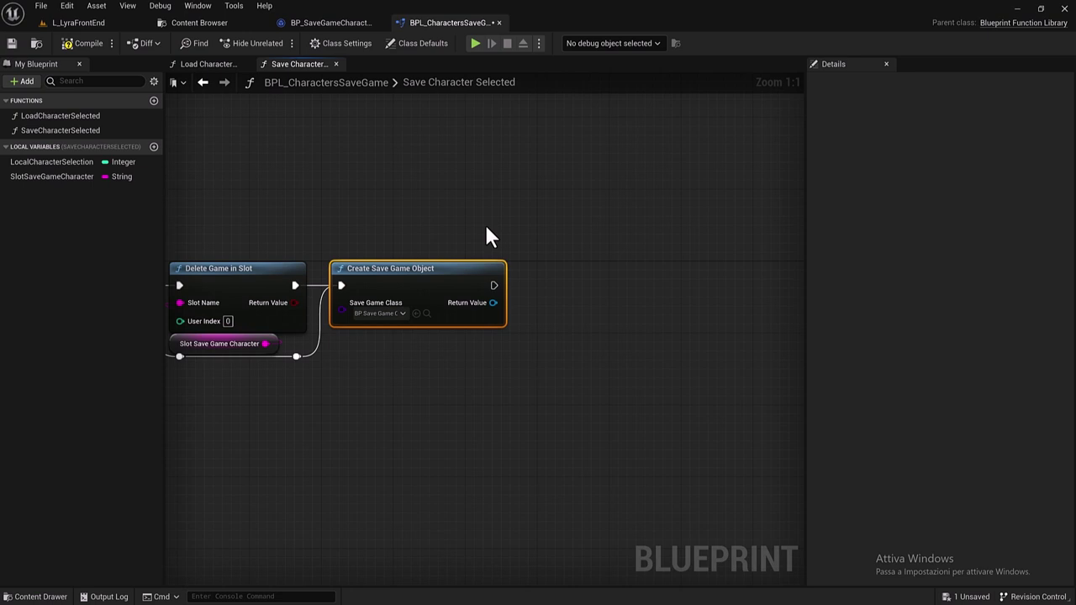
right_click_drag(486, 226, 465, 231)
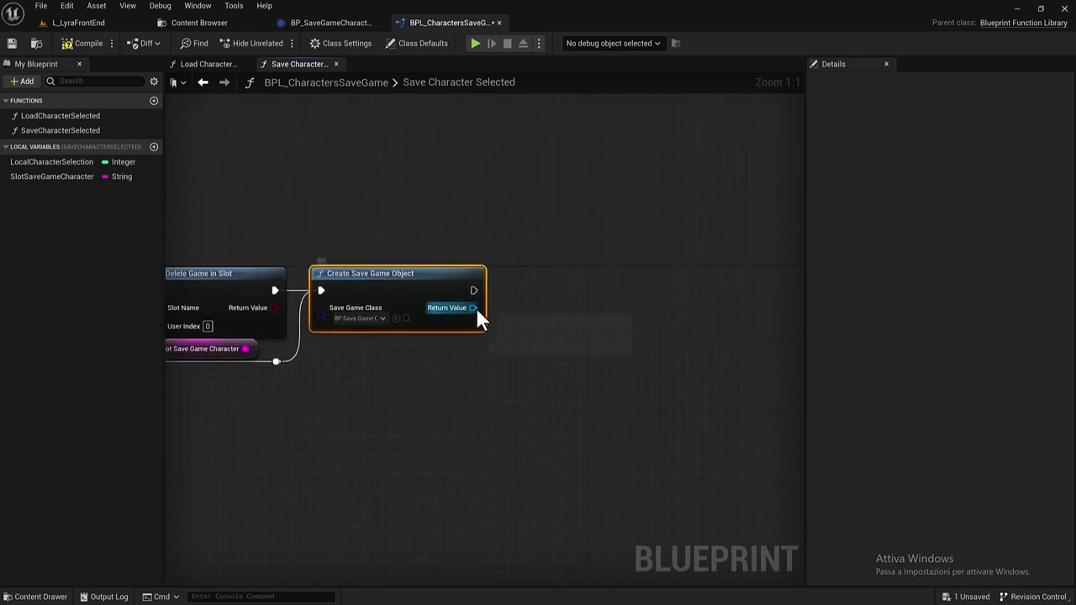
Step: Promote Create Save Game Object's Return Value to a new local variable via SET
mouse_move(473, 308)
left_mouse_down()
mouse_move(536, 311)
mouse_move(524, 308)
left_mouse_up()
left_click(559, 362)
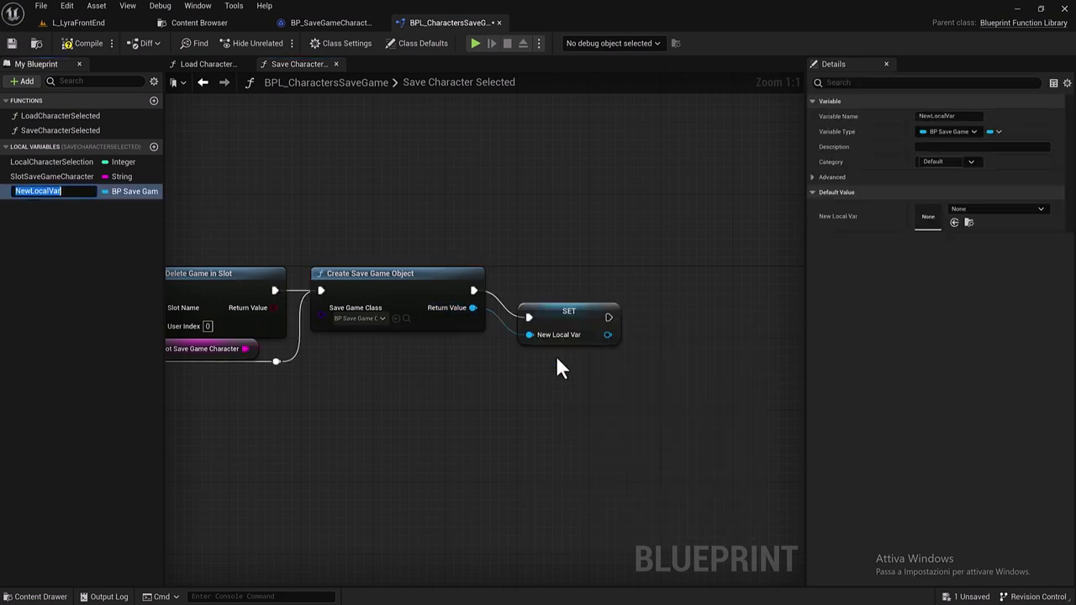
left_click(541, 294)
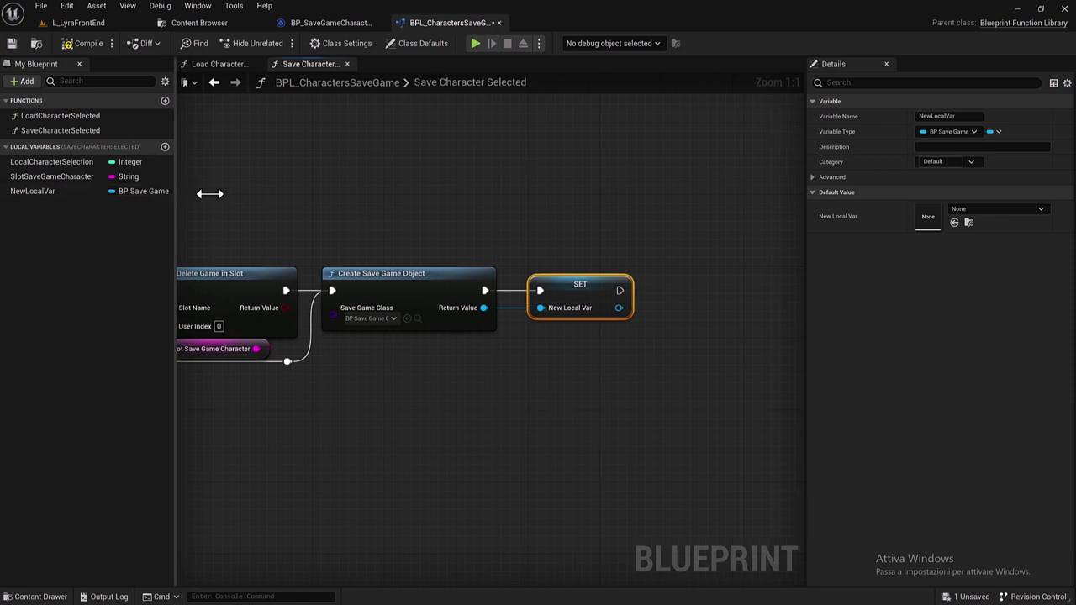
left_click_drag(164, 199, 325, 199)
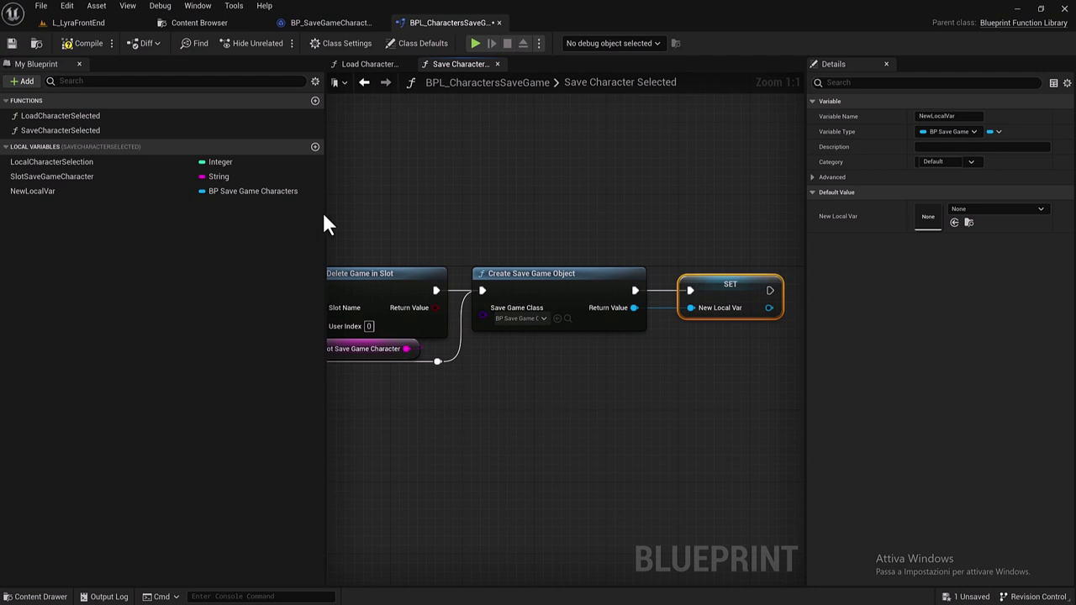
left_click_drag(325, 211, 249, 211)
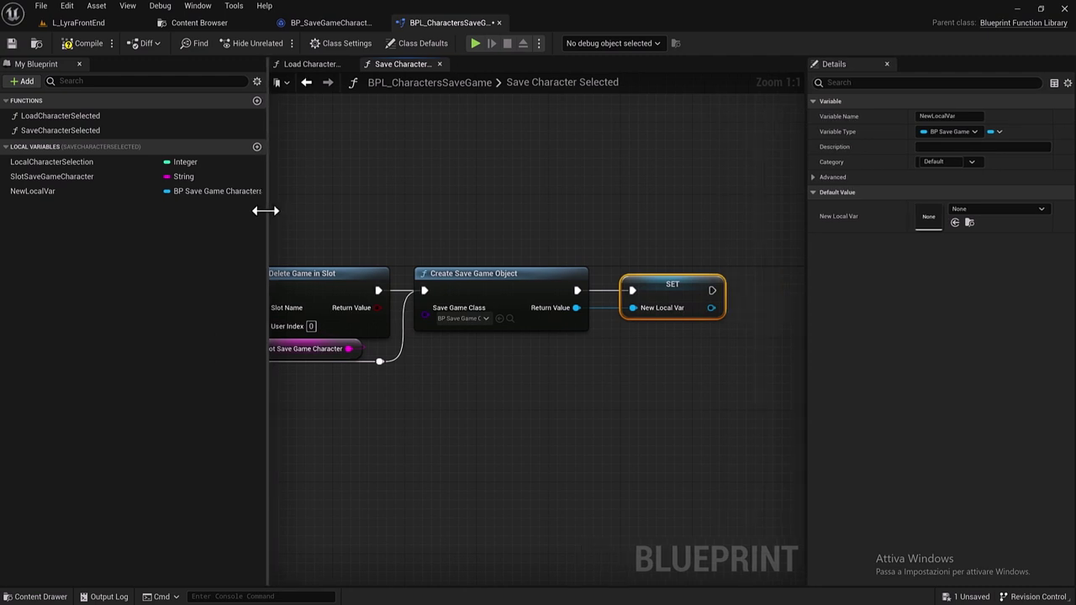
Step: Rename the new local variable to CharacterSaved and save the blueprint
left_click(51, 195)
left_click(43, 196)
type("CharacterSaved")
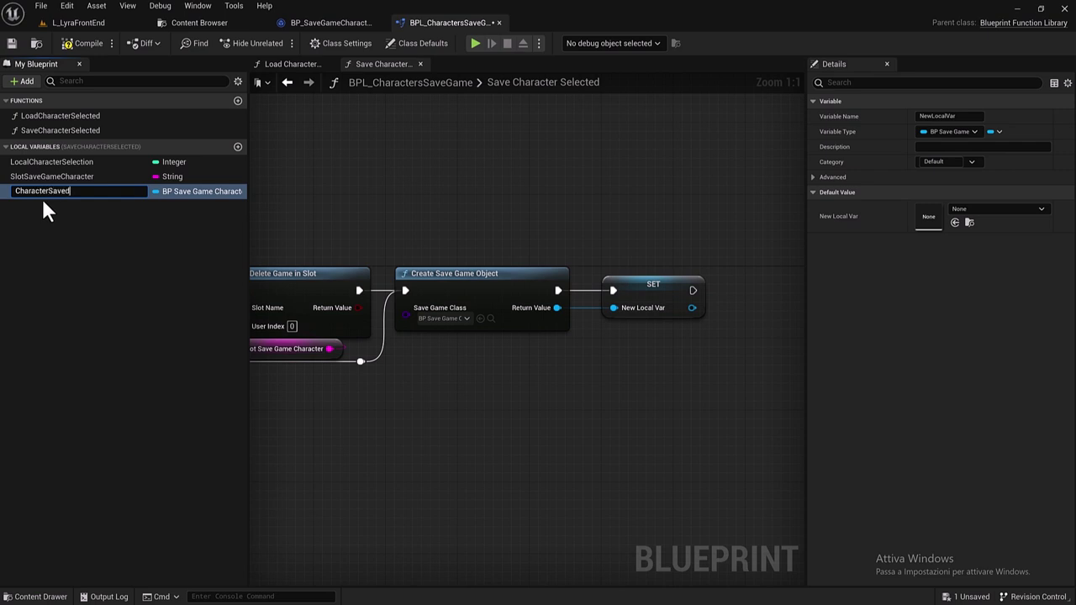
key("Return")
left_click_drag(249, 255, 132, 251)
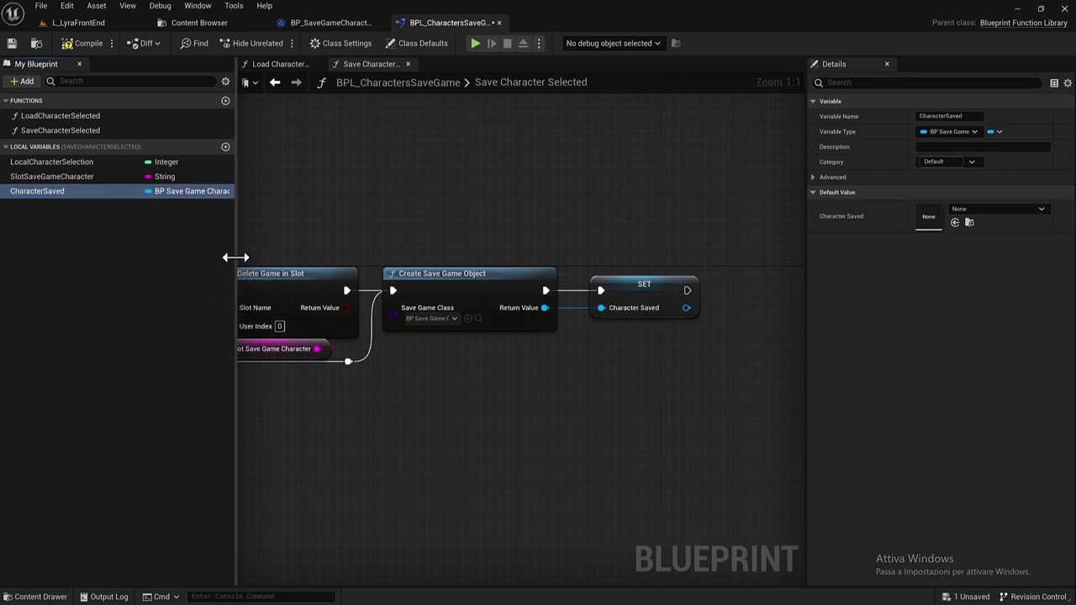
right_click_drag(301, 212, 429, 209)
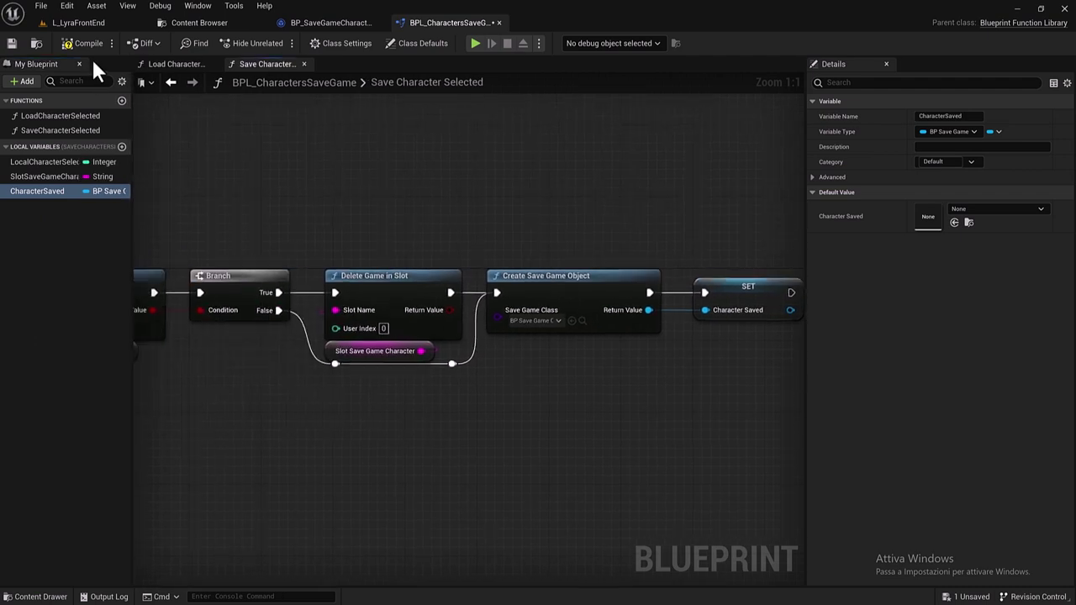
left_click(12, 44)
mouse_move(650, 312)
right_mouse_down()
mouse_move(330, 302)
mouse_move(396, 322)
right_mouse_up()
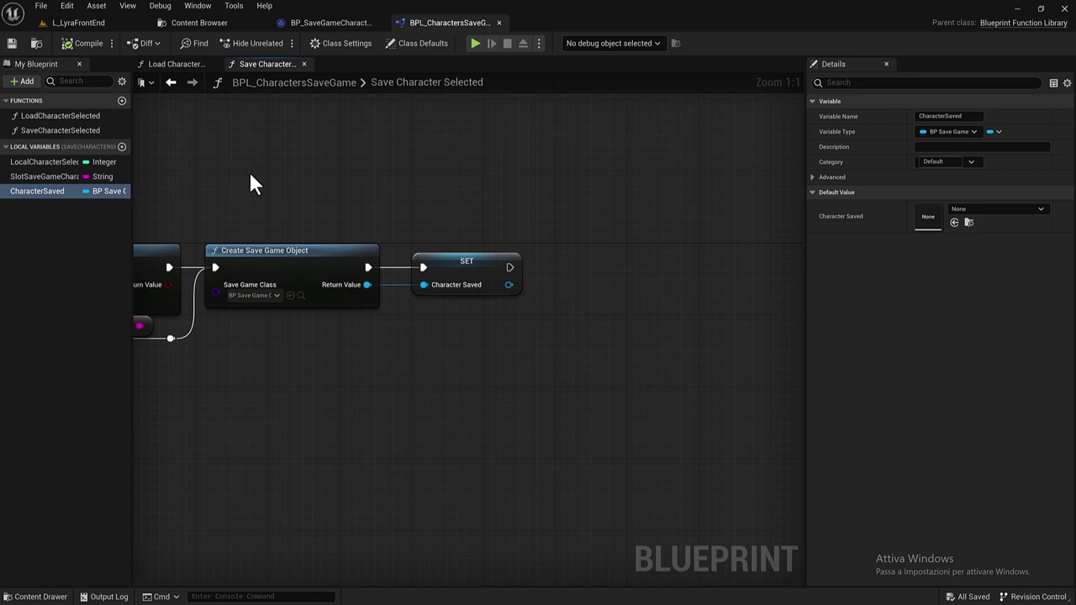
Step: Check the save game class's Get Character Selected function, then return to Save Character Selected
left_click(300, 22)
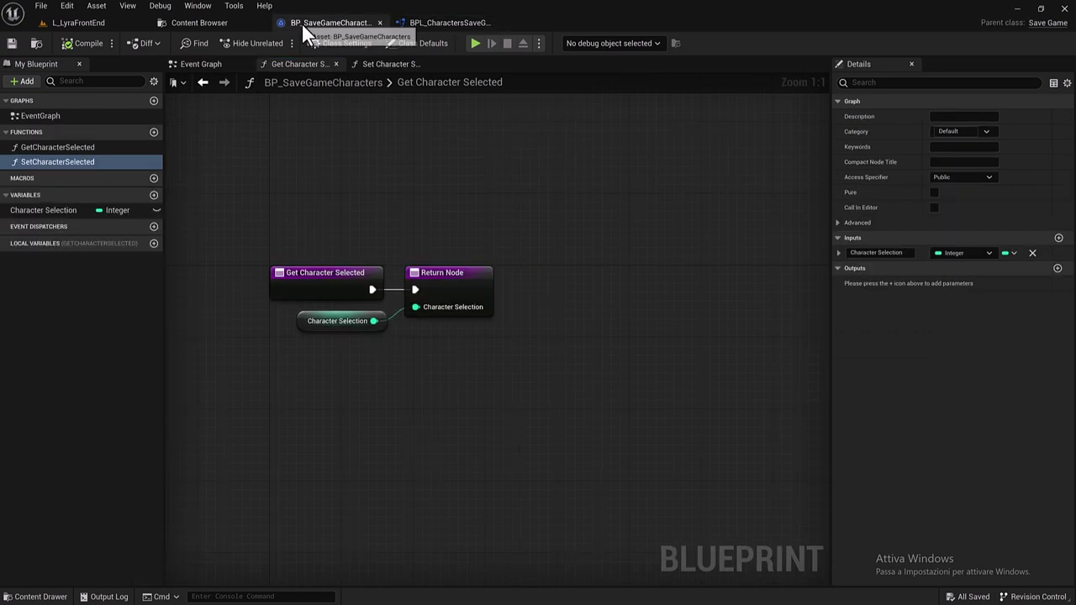
left_click(429, 22)
mouse_move(395, 139)
right_mouse_down()
mouse_move(476, 210)
mouse_move(618, 199)
right_mouse_up()
scroll(477, 210, "down", 2)
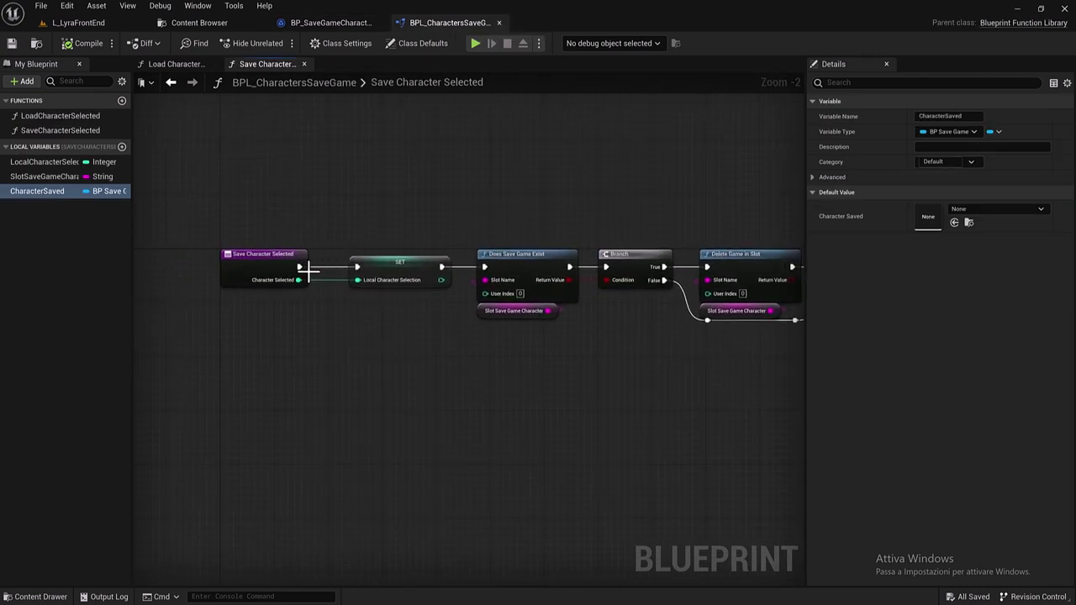
right_click_drag(387, 315, 234, 297)
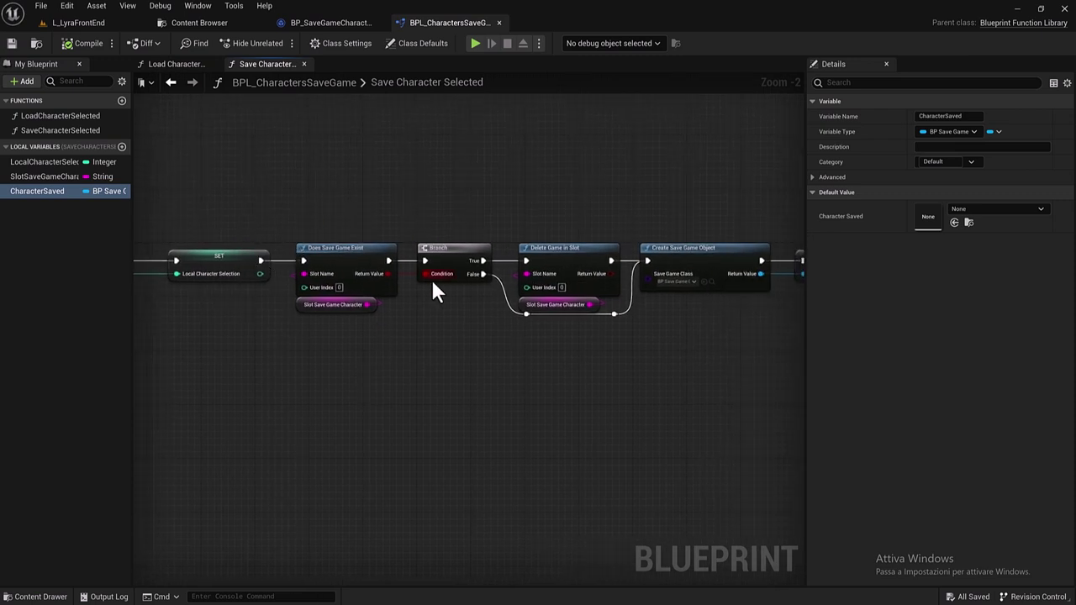
right_click_drag(433, 286, 320, 328)
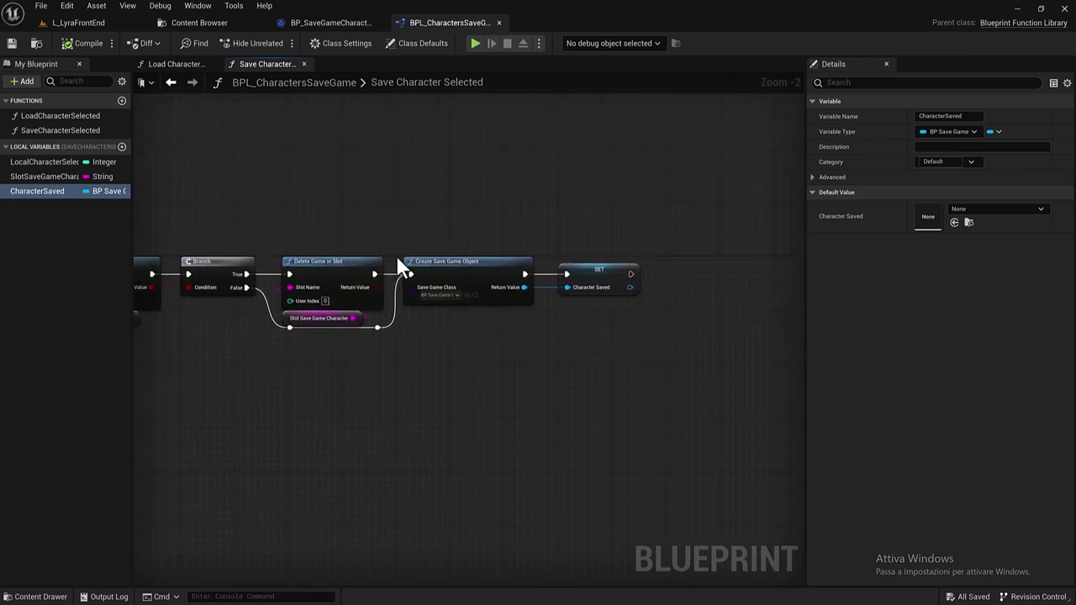
right_click_drag(402, 267, 224, 242)
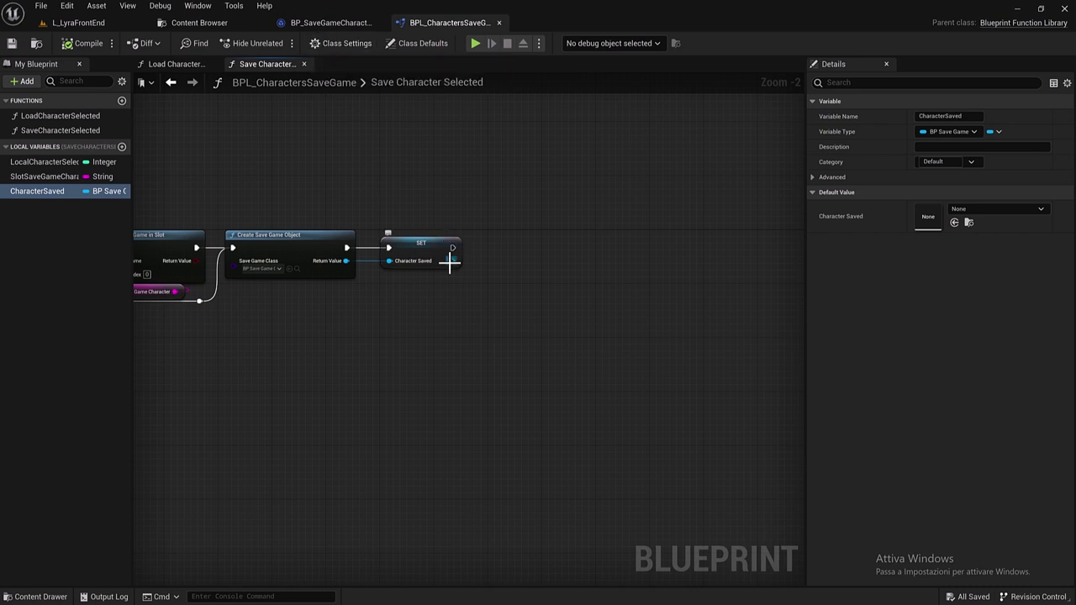
Step: Add a Set Character Selected call on the Character Saved object after SET
left_click_drag(452, 261, 503, 261)
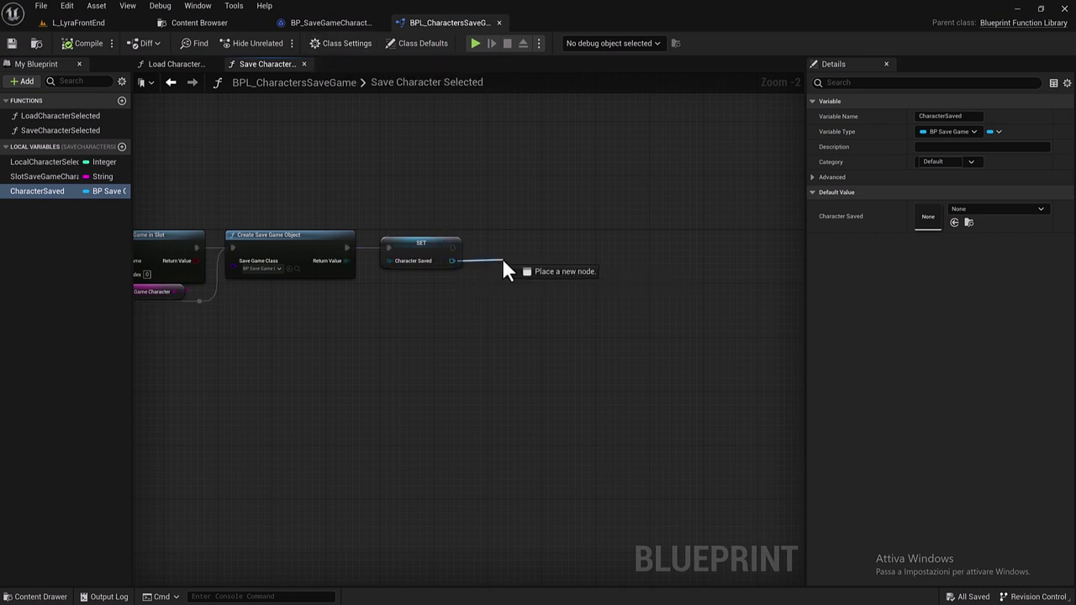
type("set")
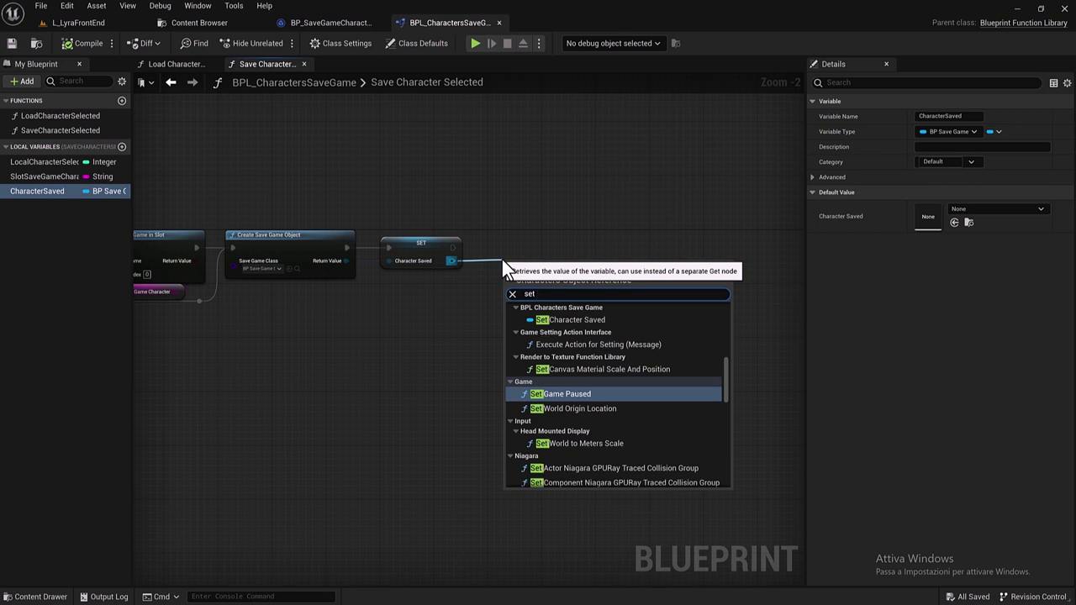
type(" d")
key("BackSpace")
type("sele")
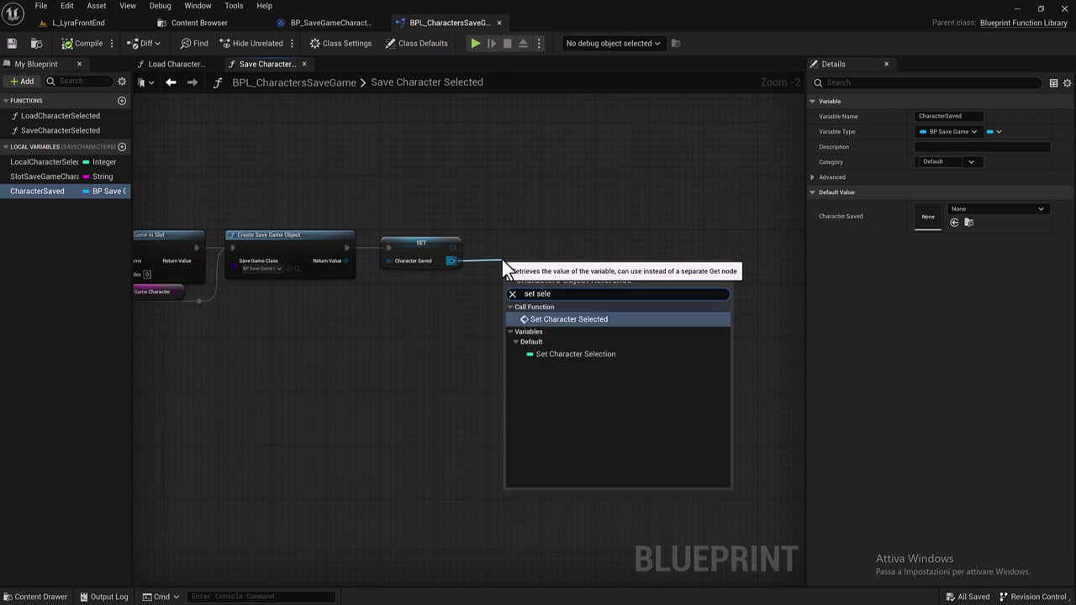
left_click(541, 319)
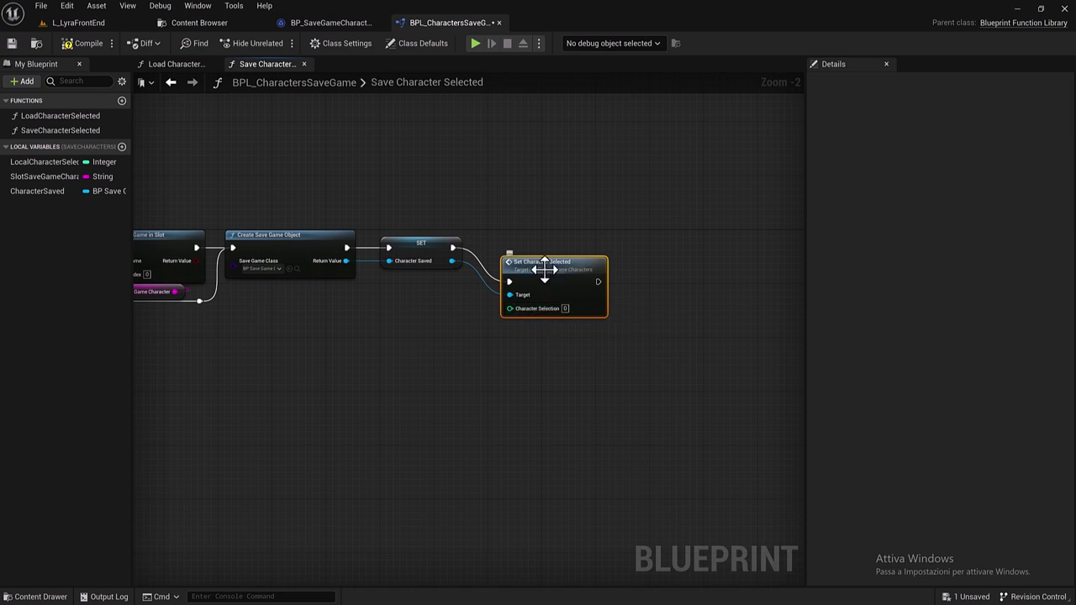
left_click_drag(549, 264, 539, 242)
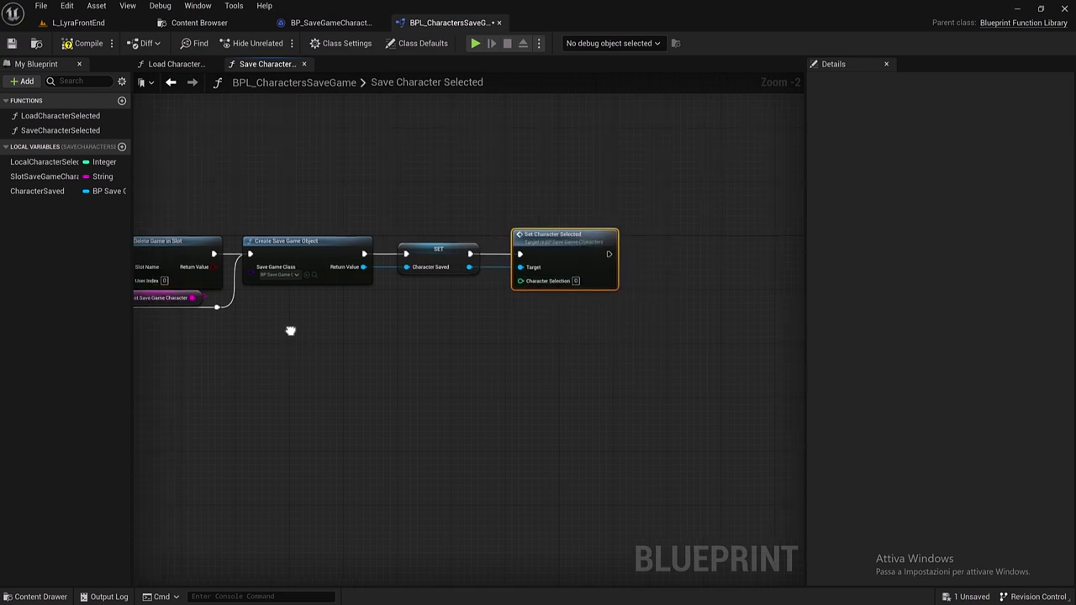
right_click_drag(539, 237, 206, 227)
right_click_drag(562, 448, 485, 406)
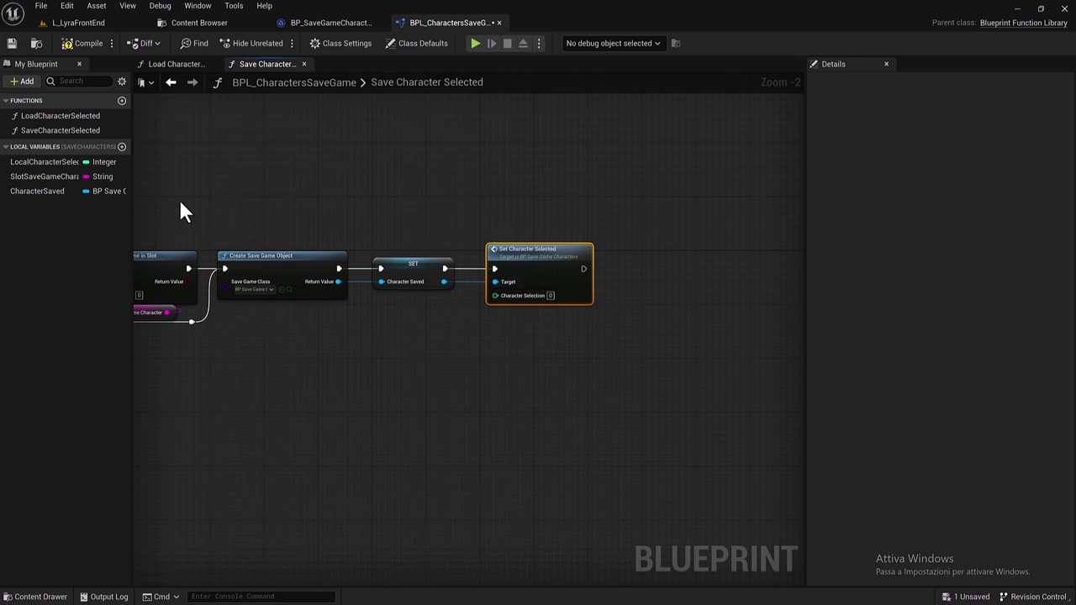
Step: Connect LocalCharacterSelection to the Character Selection input and compile
mouse_move(45, 162)
left_mouse_down()
mouse_move(496, 304)
mouse_move(530, 328)
mouse_move(536, 320)
left_mouse_up()
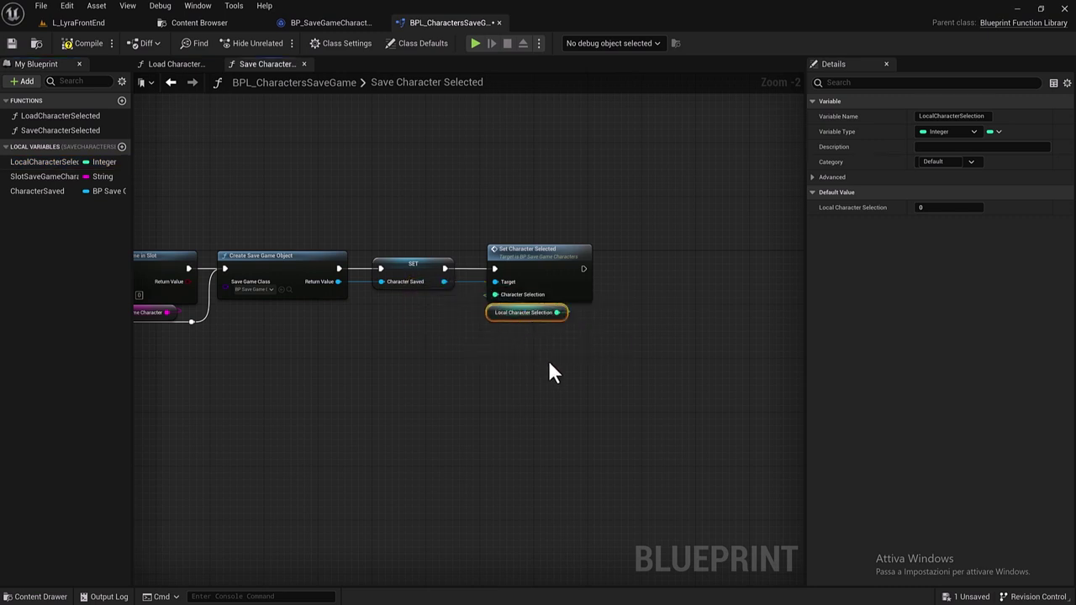
right_click_drag(549, 372, 422, 389)
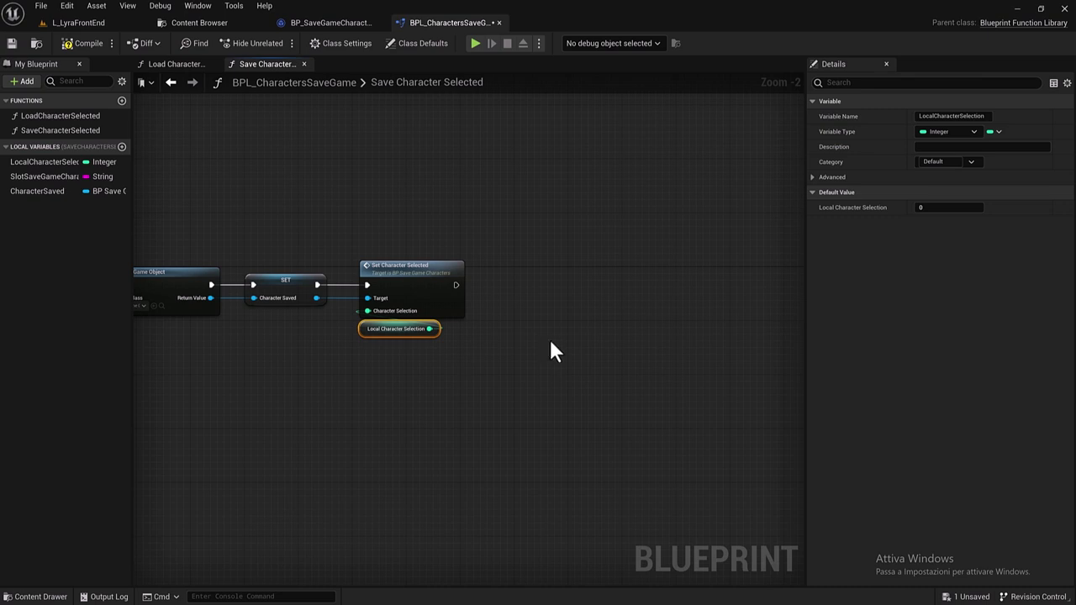
left_click(69, 45)
right_click_drag(401, 204, 433, 200)
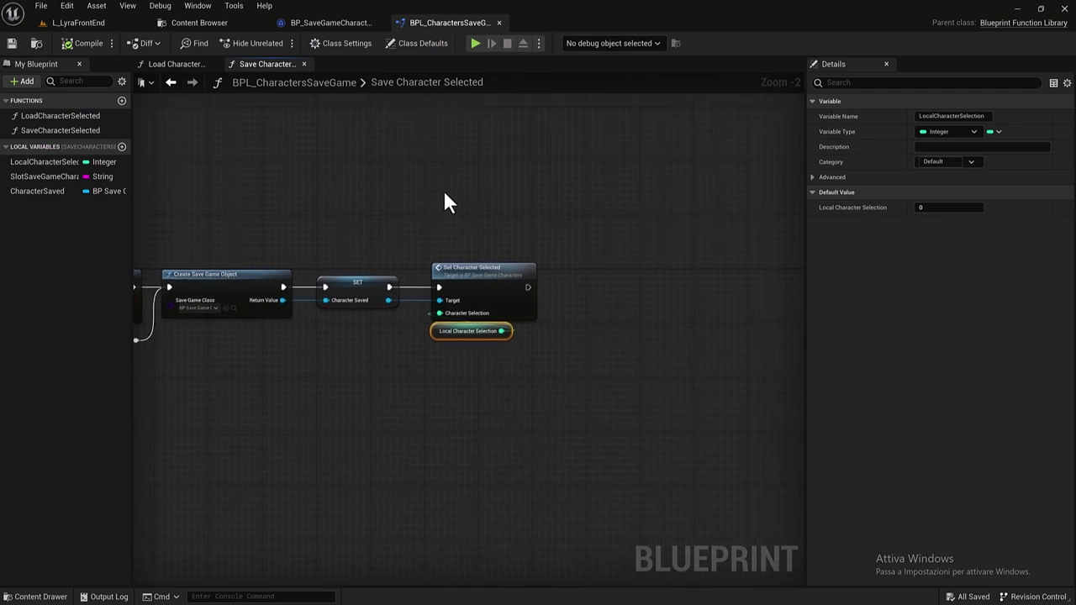
right_click_drag(442, 210, 366, 194)
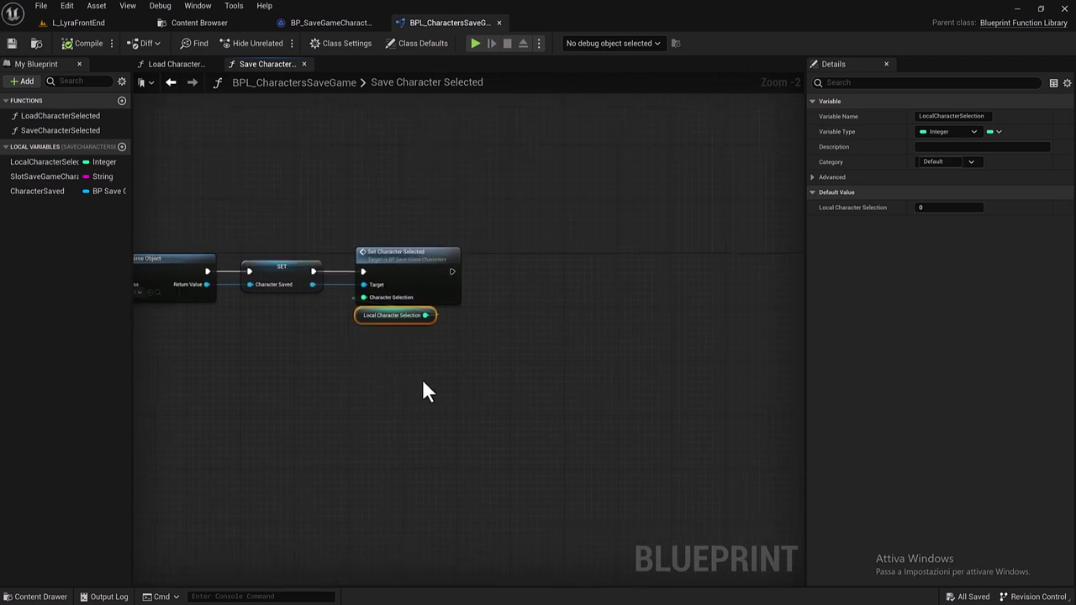
scroll(502, 372, "down", 2)
right_click_drag(482, 365, 397, 355)
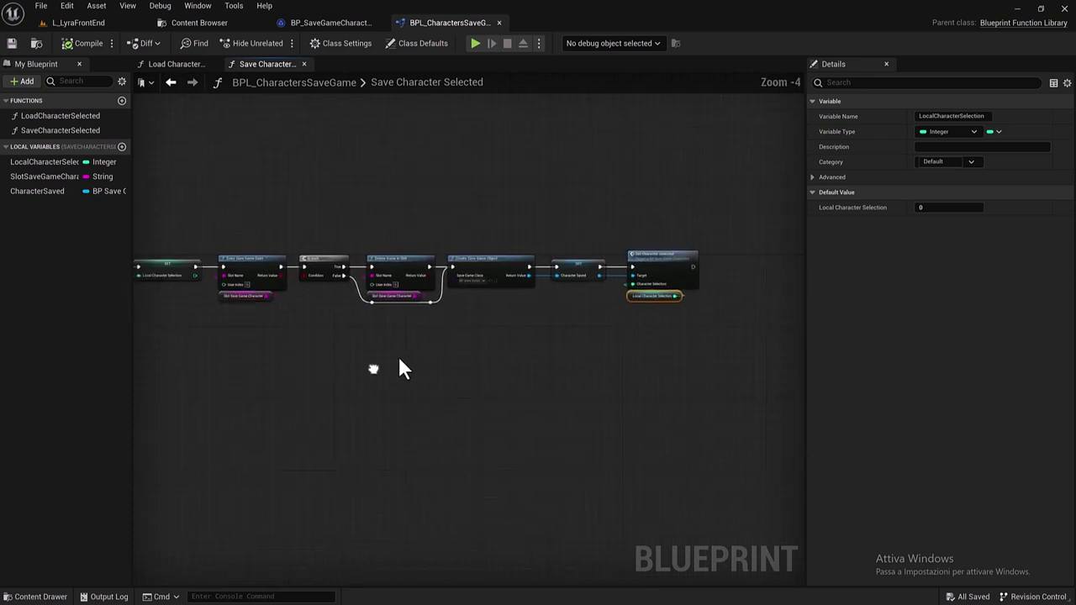
right_click_drag(530, 345, 403, 392)
scroll(476, 372, "up", 2)
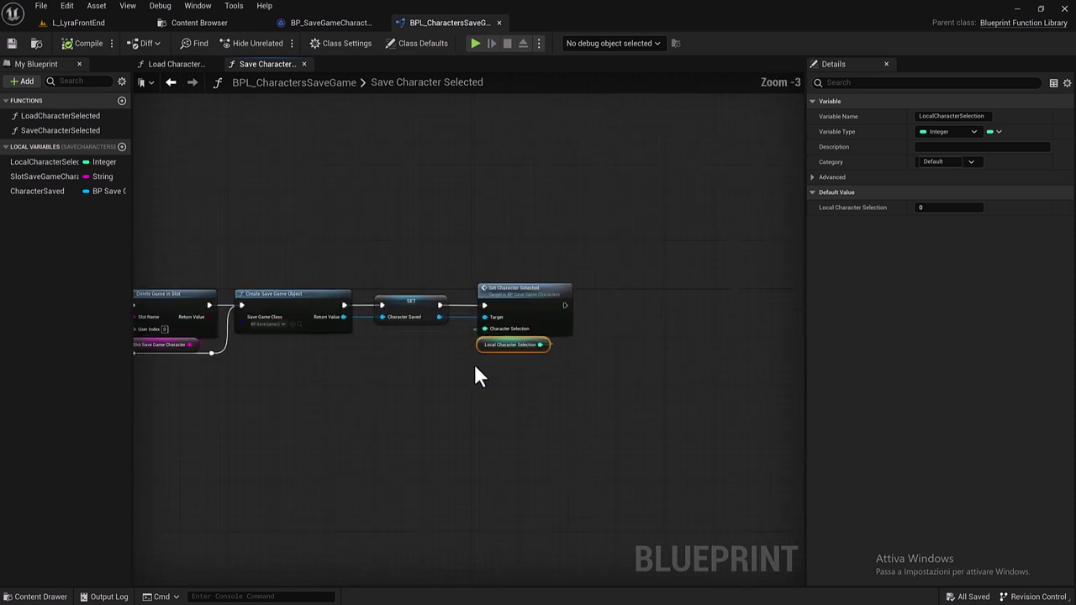
right_click_drag(538, 437, 374, 433)
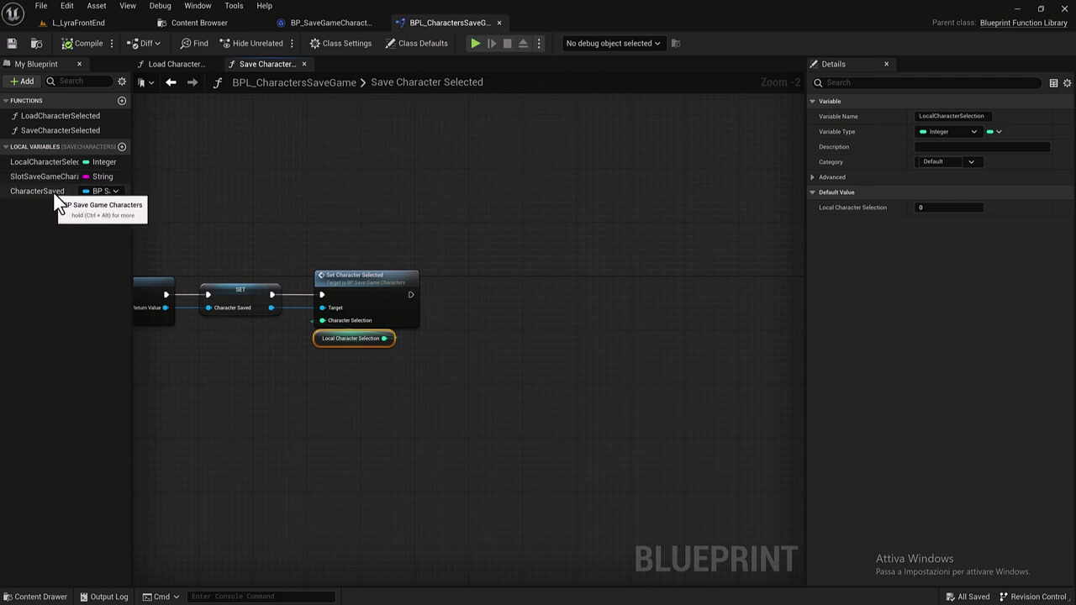
Step: Place a CharacterSaved getter and add a Save Game to Slot node fed by it
left_click_drag(66, 193, 416, 381)
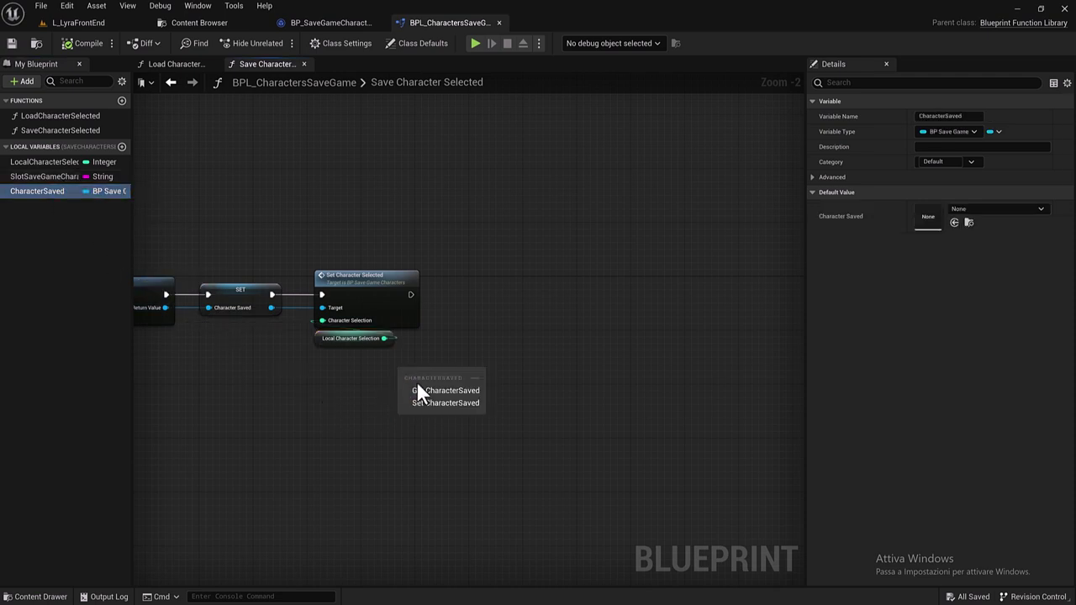
left_click(430, 390)
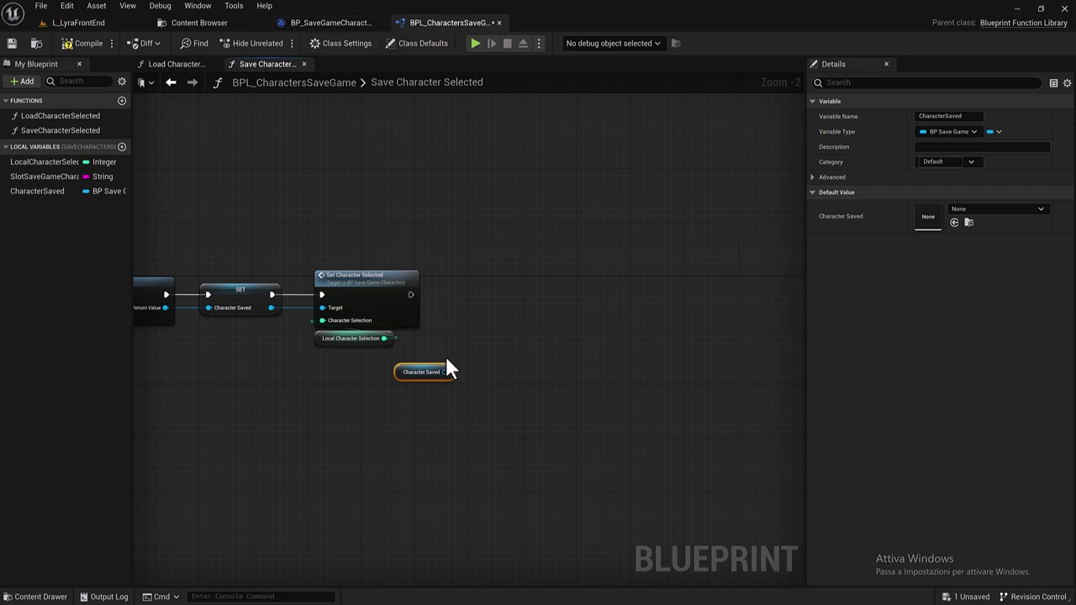
left_click_drag(447, 371, 476, 296)
type("save")
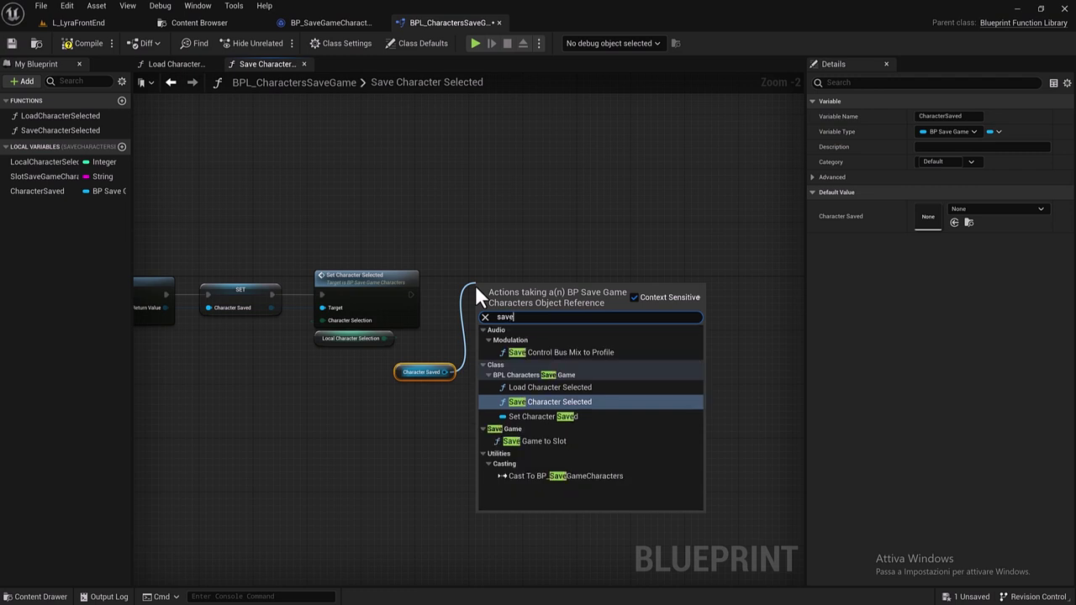
type(" game")
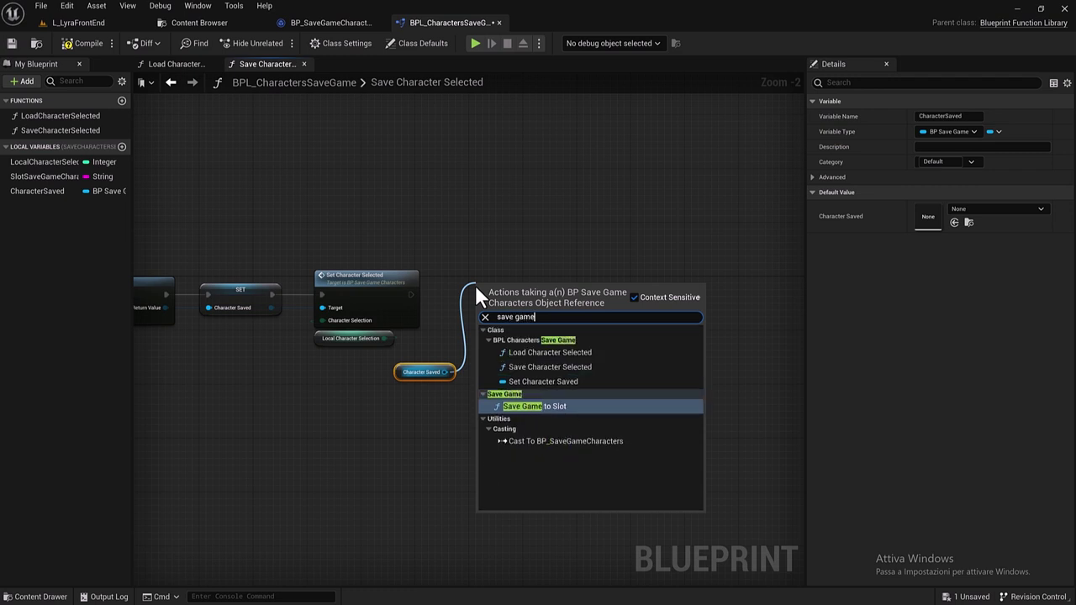
left_click(551, 407)
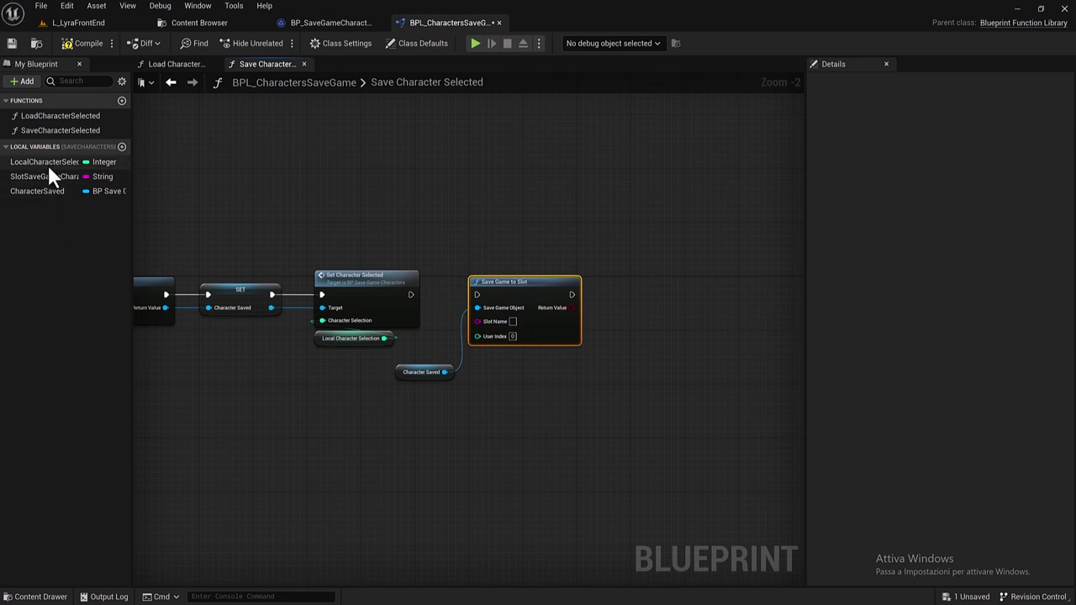
Step: Plug SlotSaveGameCharacter into Save Game to Slot's Slot Name, arrange getters, compile and save
mouse_move(38, 176)
left_mouse_down()
mouse_move(443, 330)
mouse_move(475, 321)
mouse_move(520, 359)
mouse_move(512, 364)
left_mouse_up()
left_click_drag(424, 376, 498, 376)
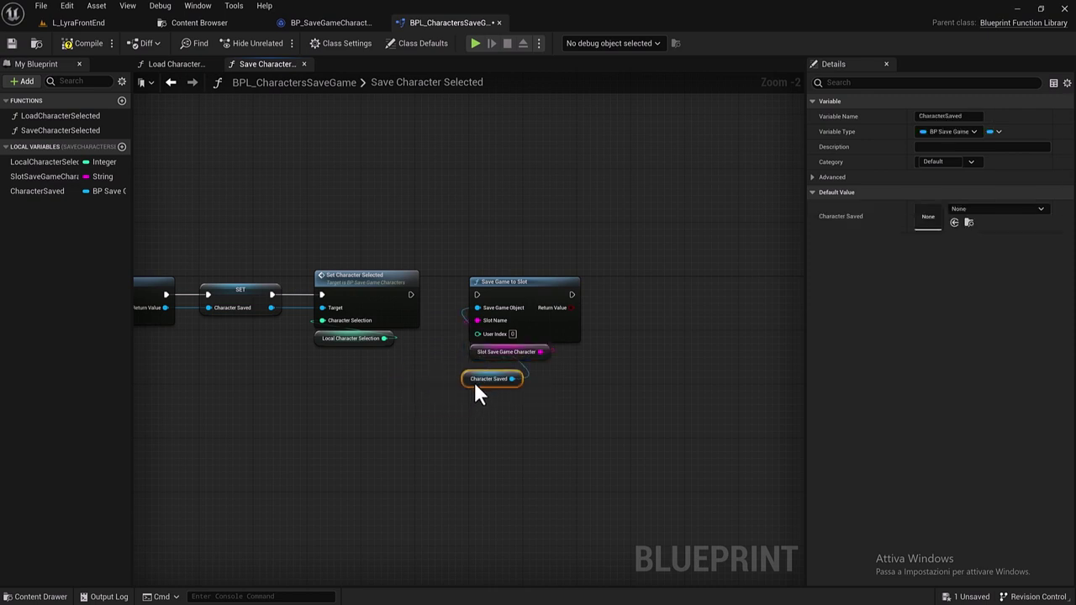
left_click(504, 305, "ctrl")
mouse_move(505, 305)
left_mouse_down()
mouse_move(450, 303)
mouse_move(449, 294)
left_mouse_up()
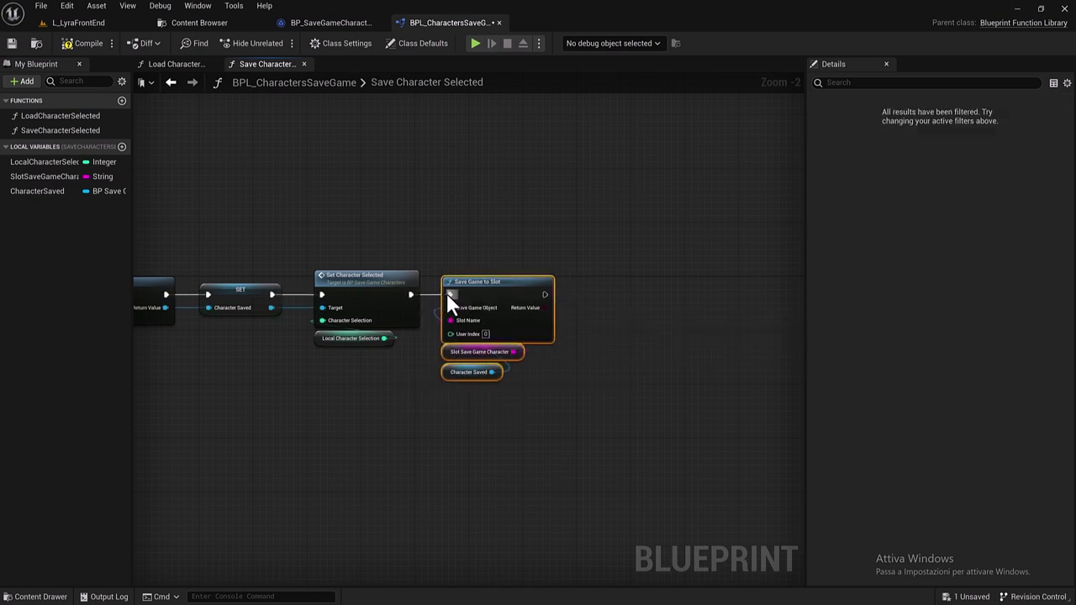
left_click(82, 42)
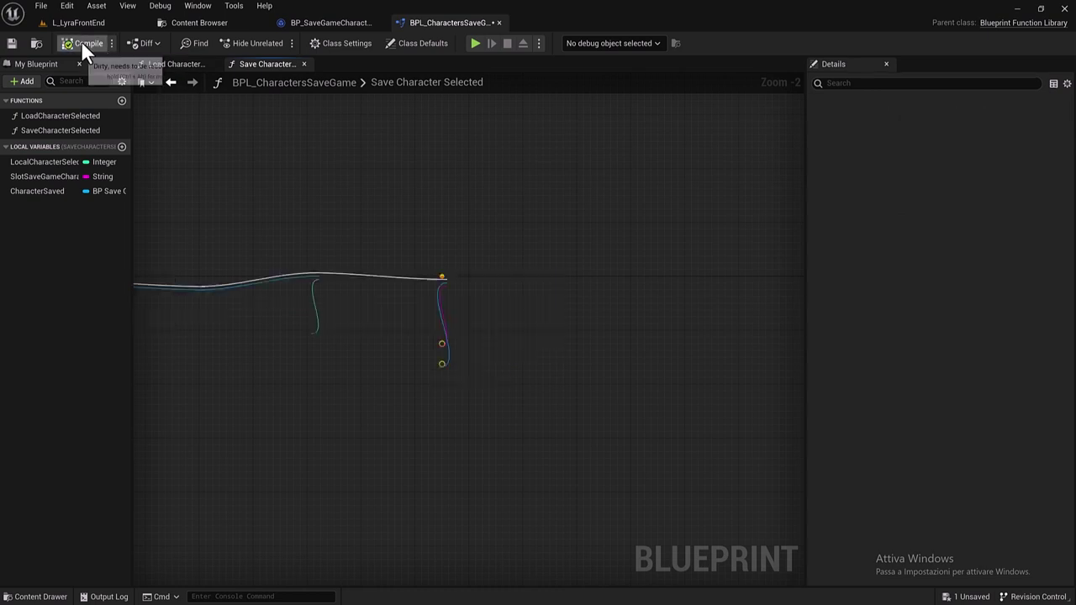
left_click(12, 42)
right_click_drag(539, 250, 449, 238)
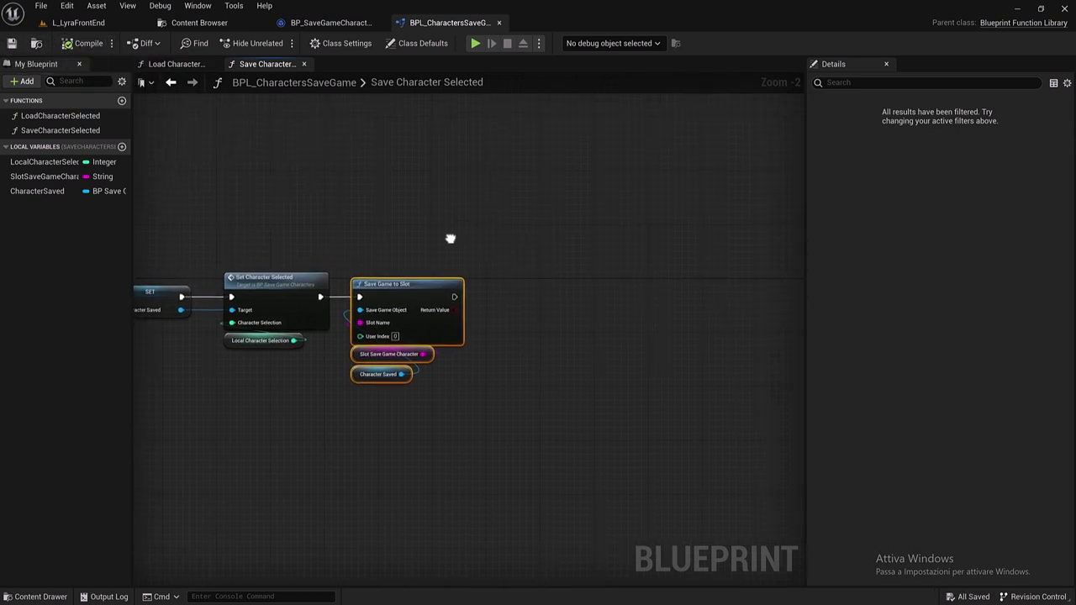
mouse_move(454, 297)
left_mouse_down()
mouse_move(483, 308)
mouse_move(483, 298)
left_mouse_up()
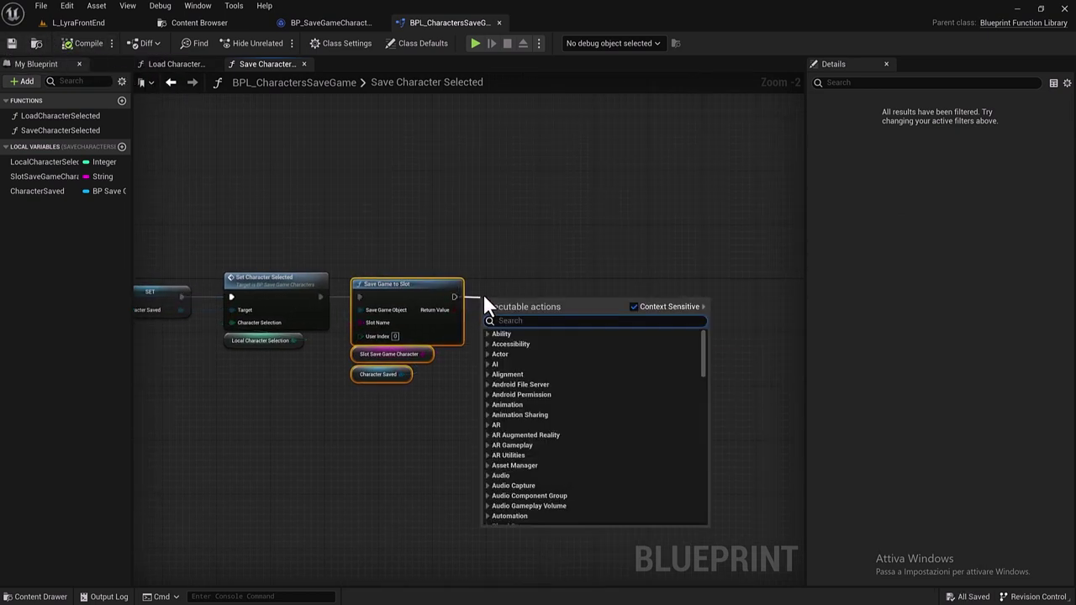
Step: Add a Return Node after Save Game to Slot, then compile and save the blueprint
type("return n")
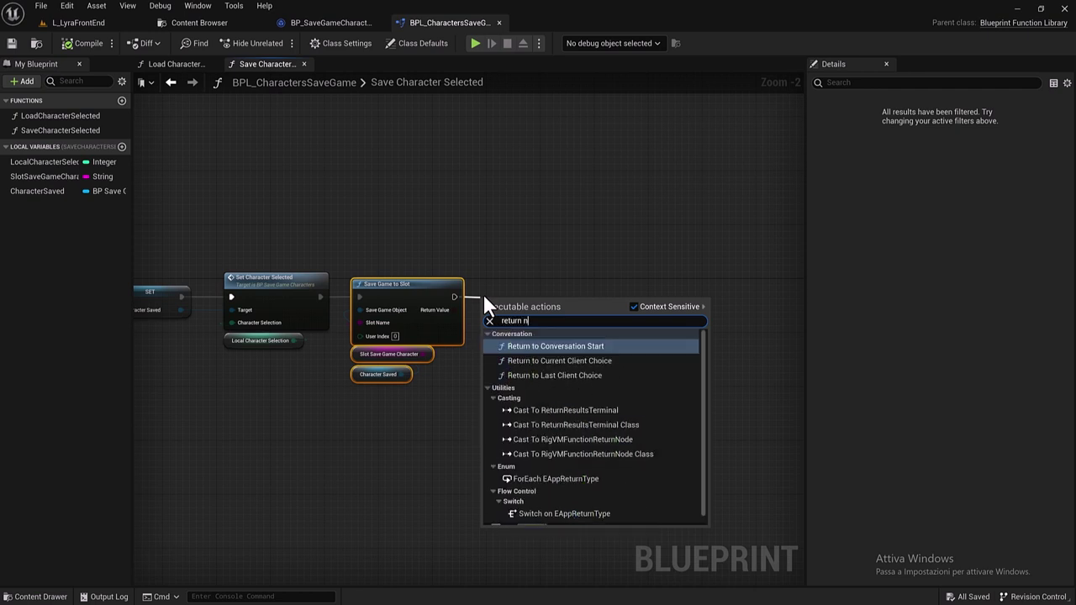
type("ode")
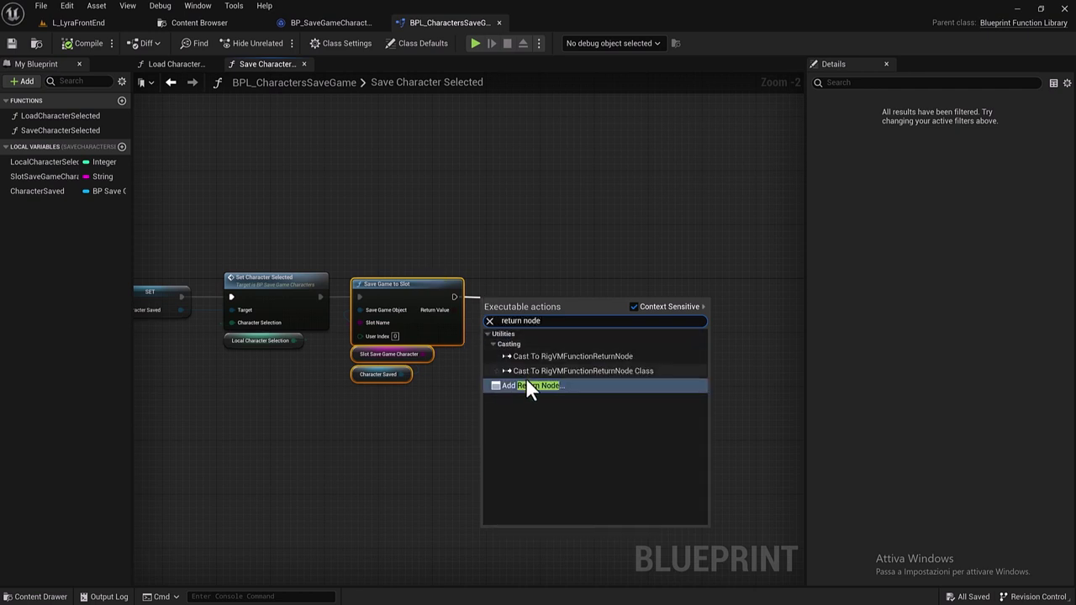
left_click(525, 385)
left_click_drag(525, 316, 532, 303)
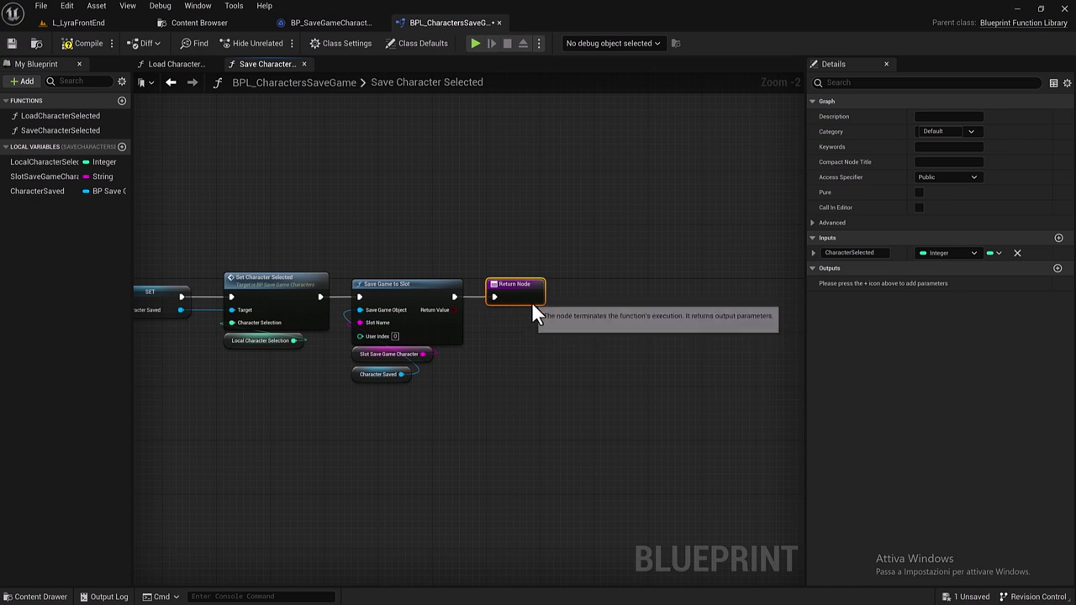
left_click(84, 43)
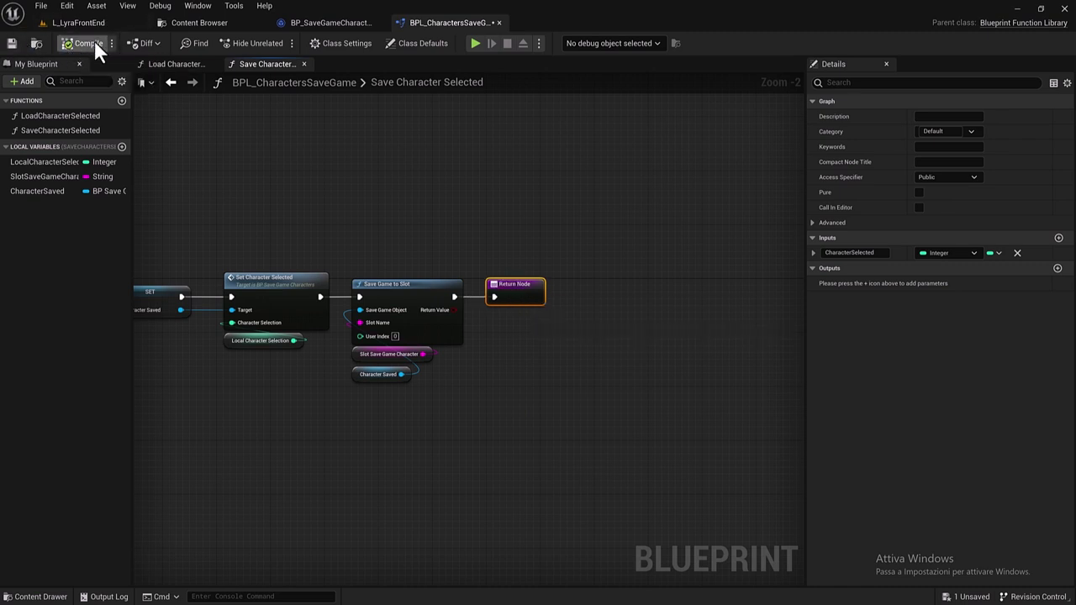
left_click(12, 43)
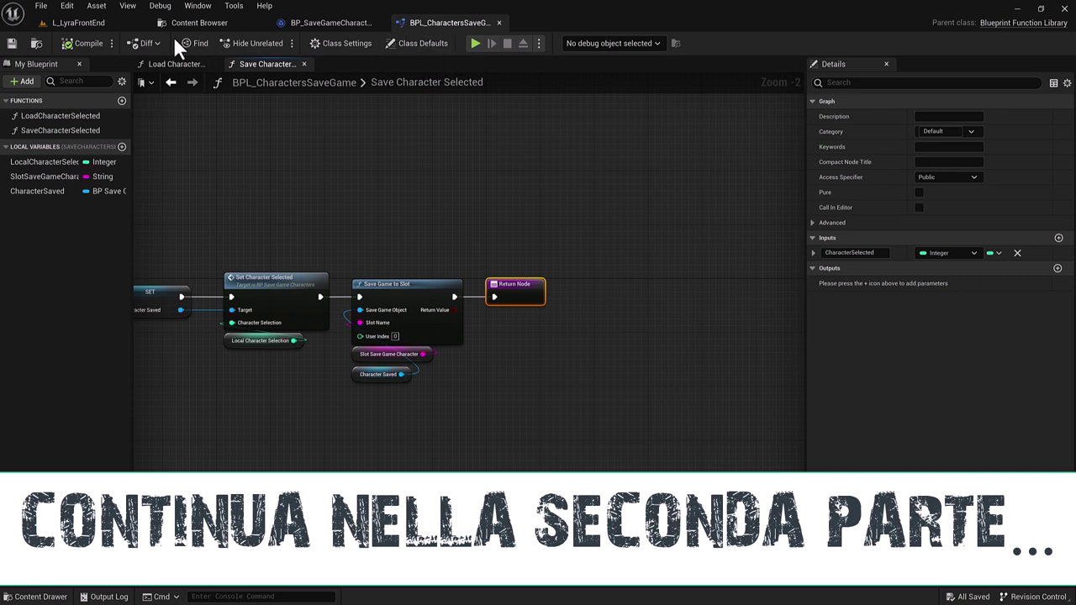
Step: Switch to the L_LyraFrontEnd level and start a Play-in-Editor session
left_click(81, 23)
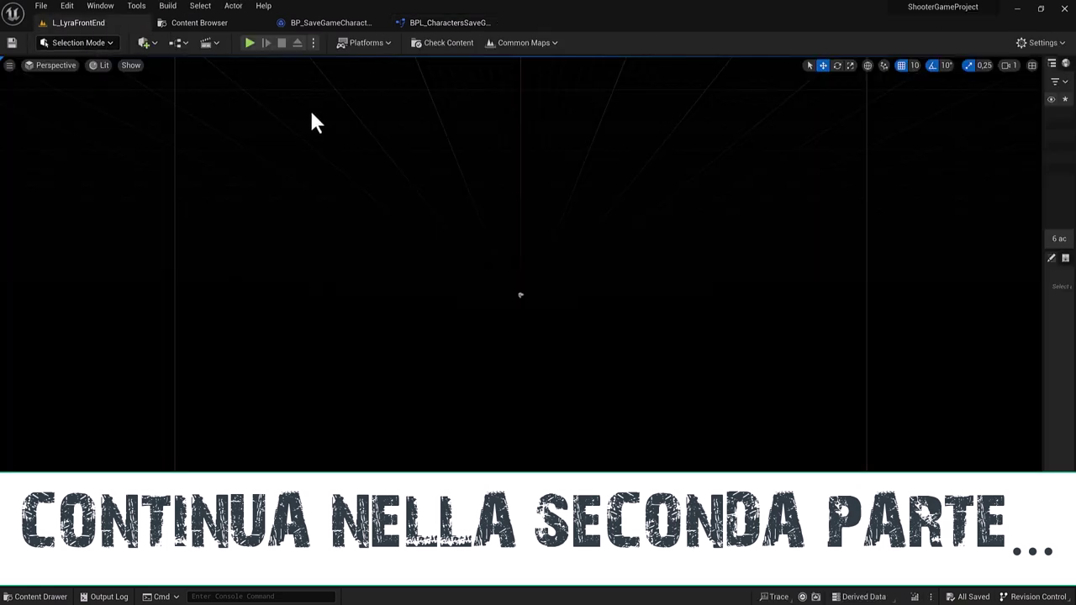
left_click(249, 42)
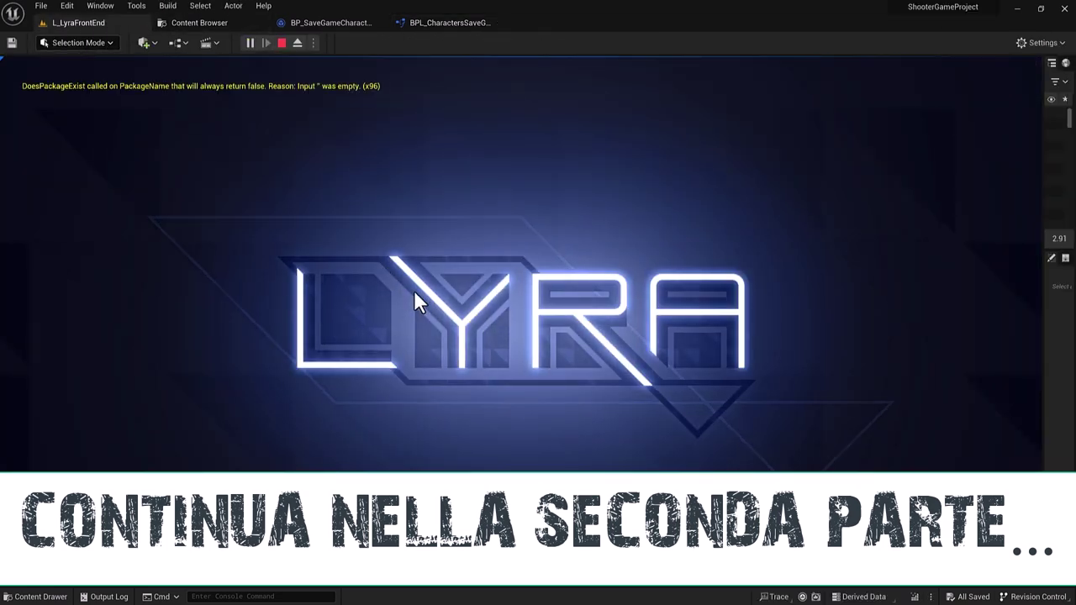